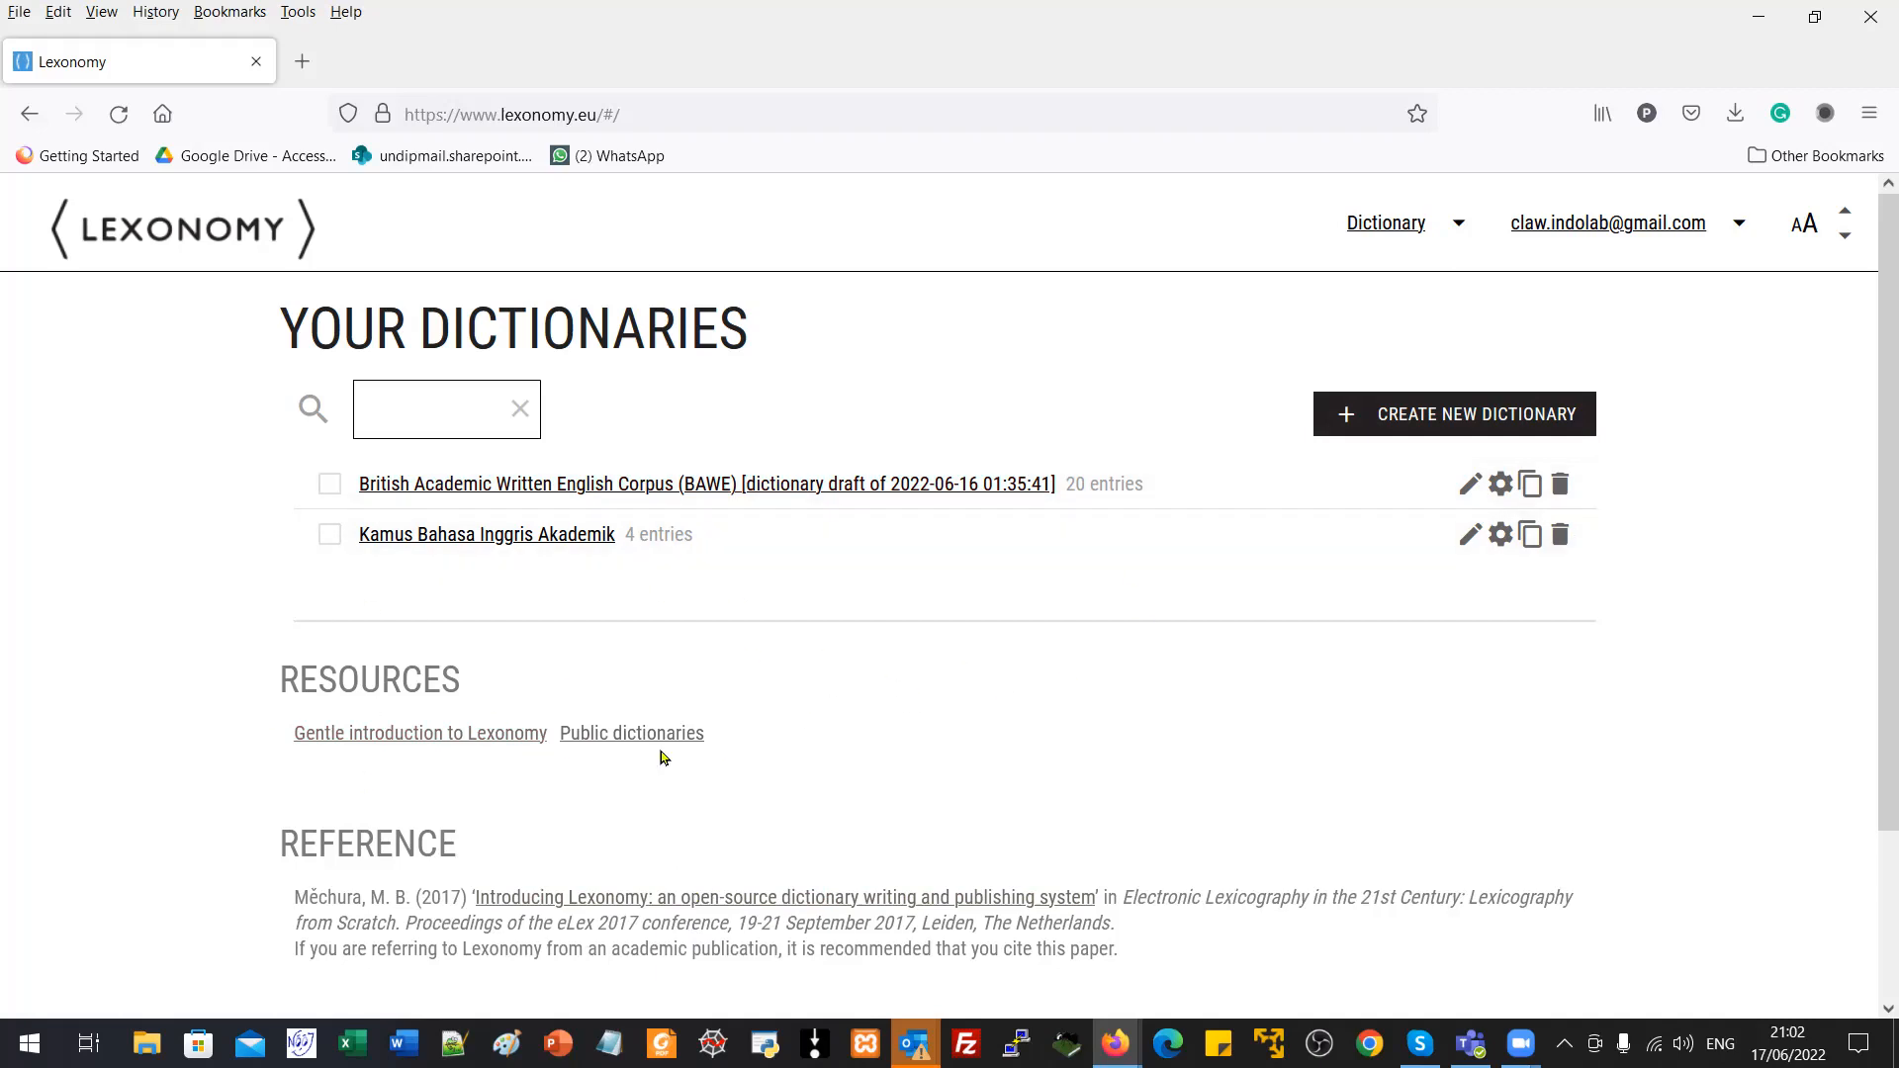
Step: Open the Kamus Bahasa Inggris Akademik dictionary for editing and start a new entry
{"action": "left_click", "coordinate": [551, 539]}
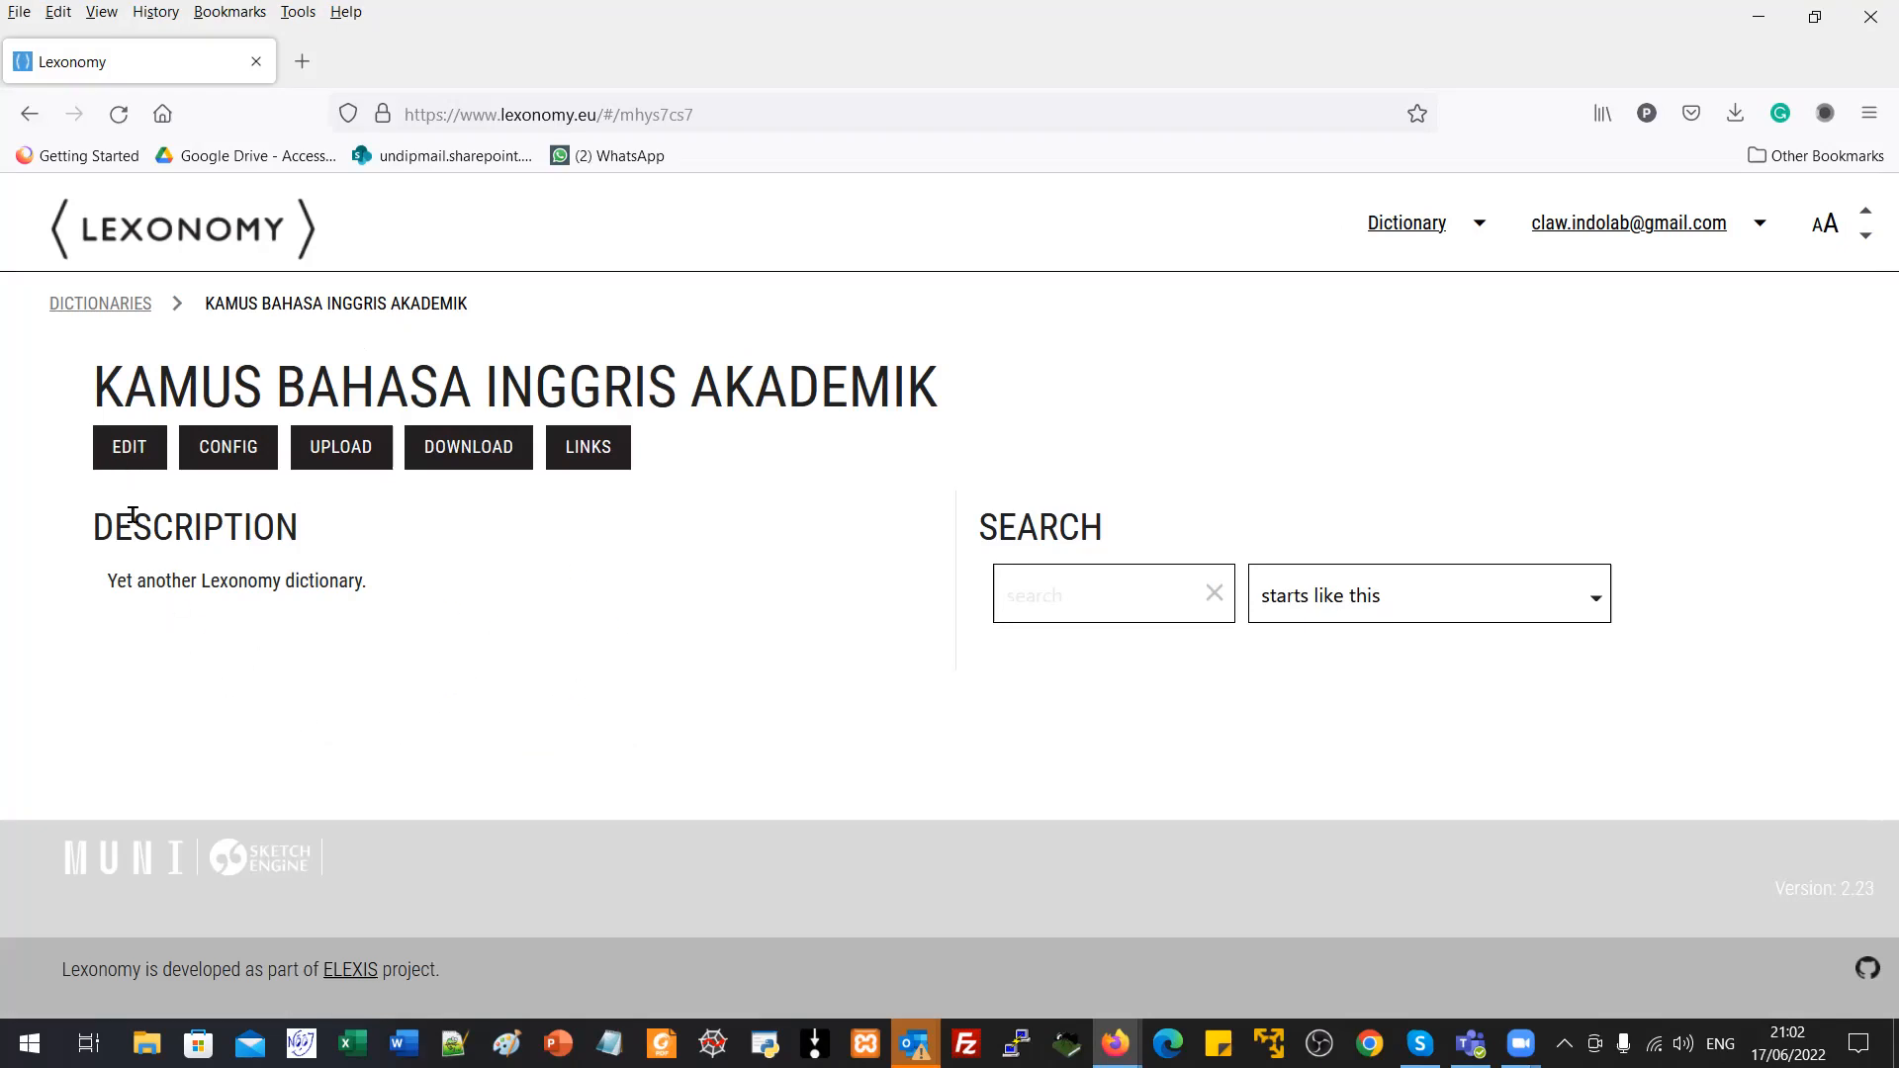
{"action": "left_click", "coordinate": [132, 450]}
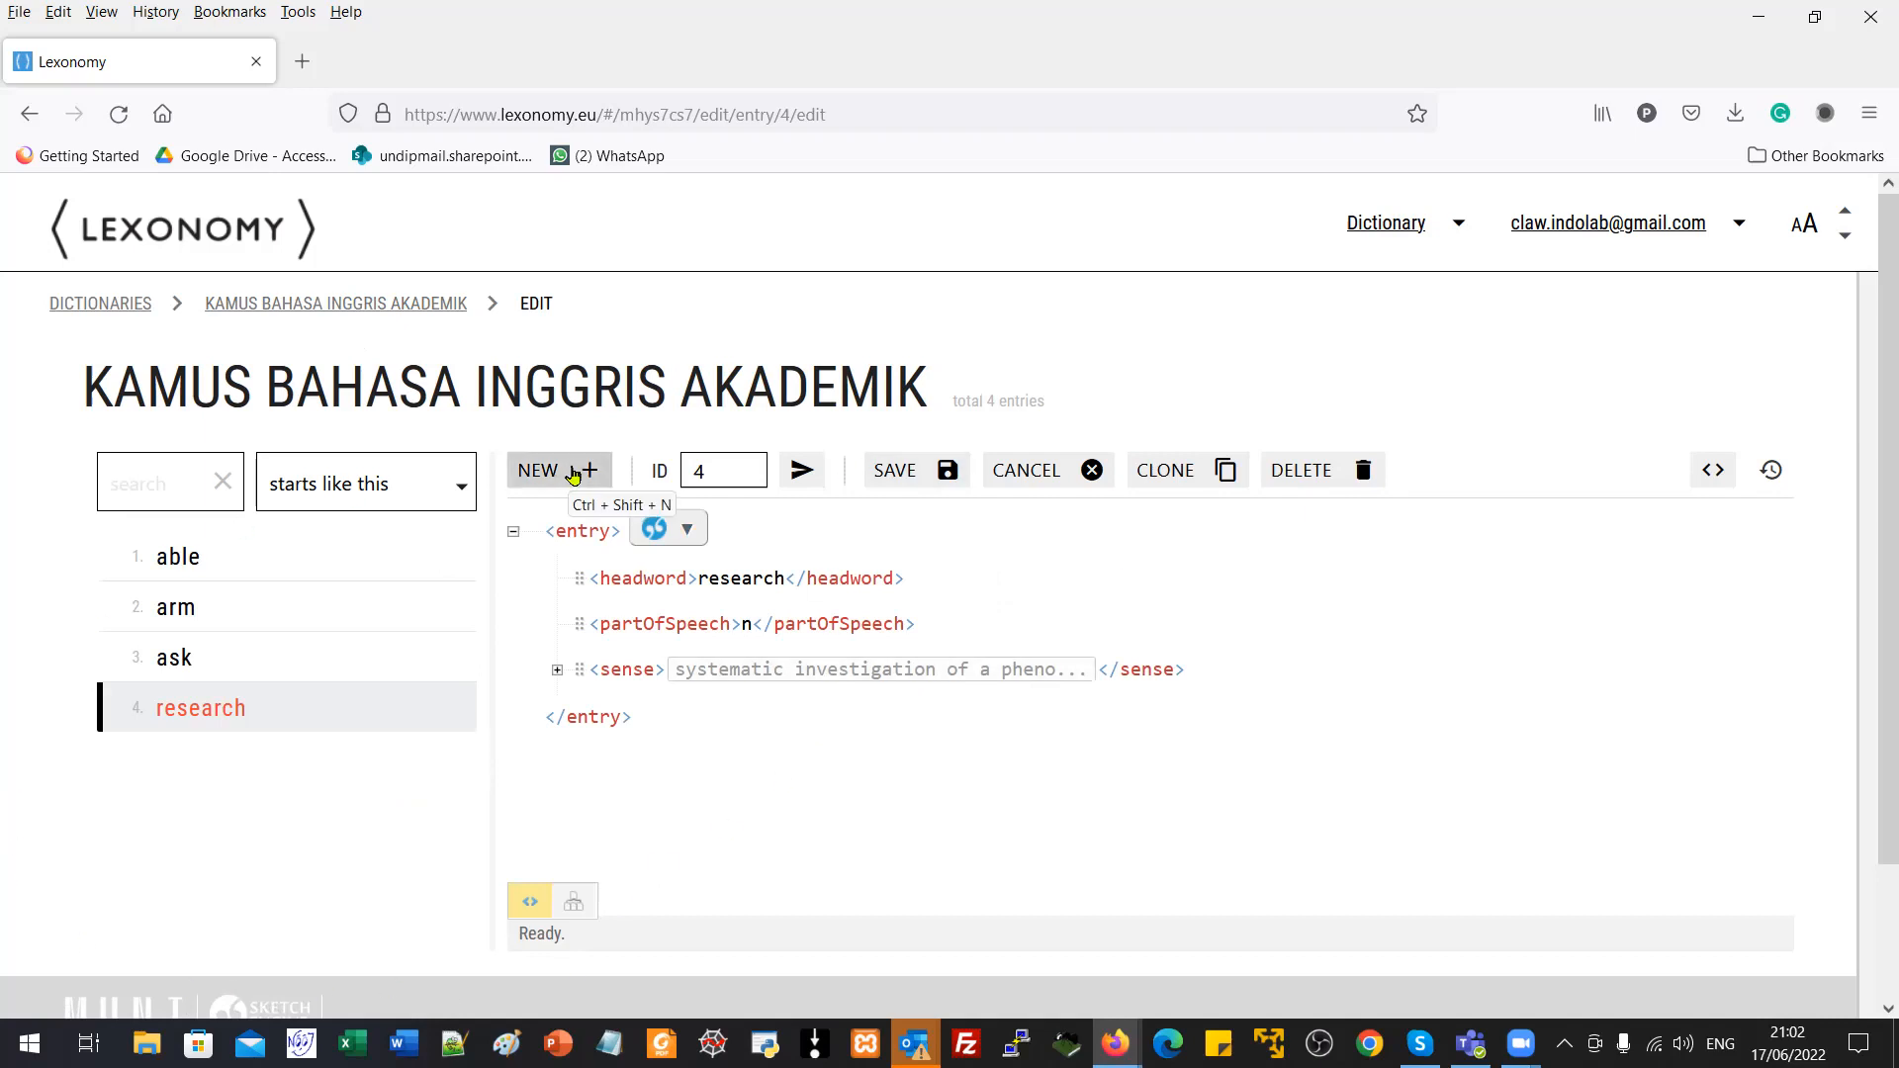
{"action": "left_click", "coordinate": [572, 473]}
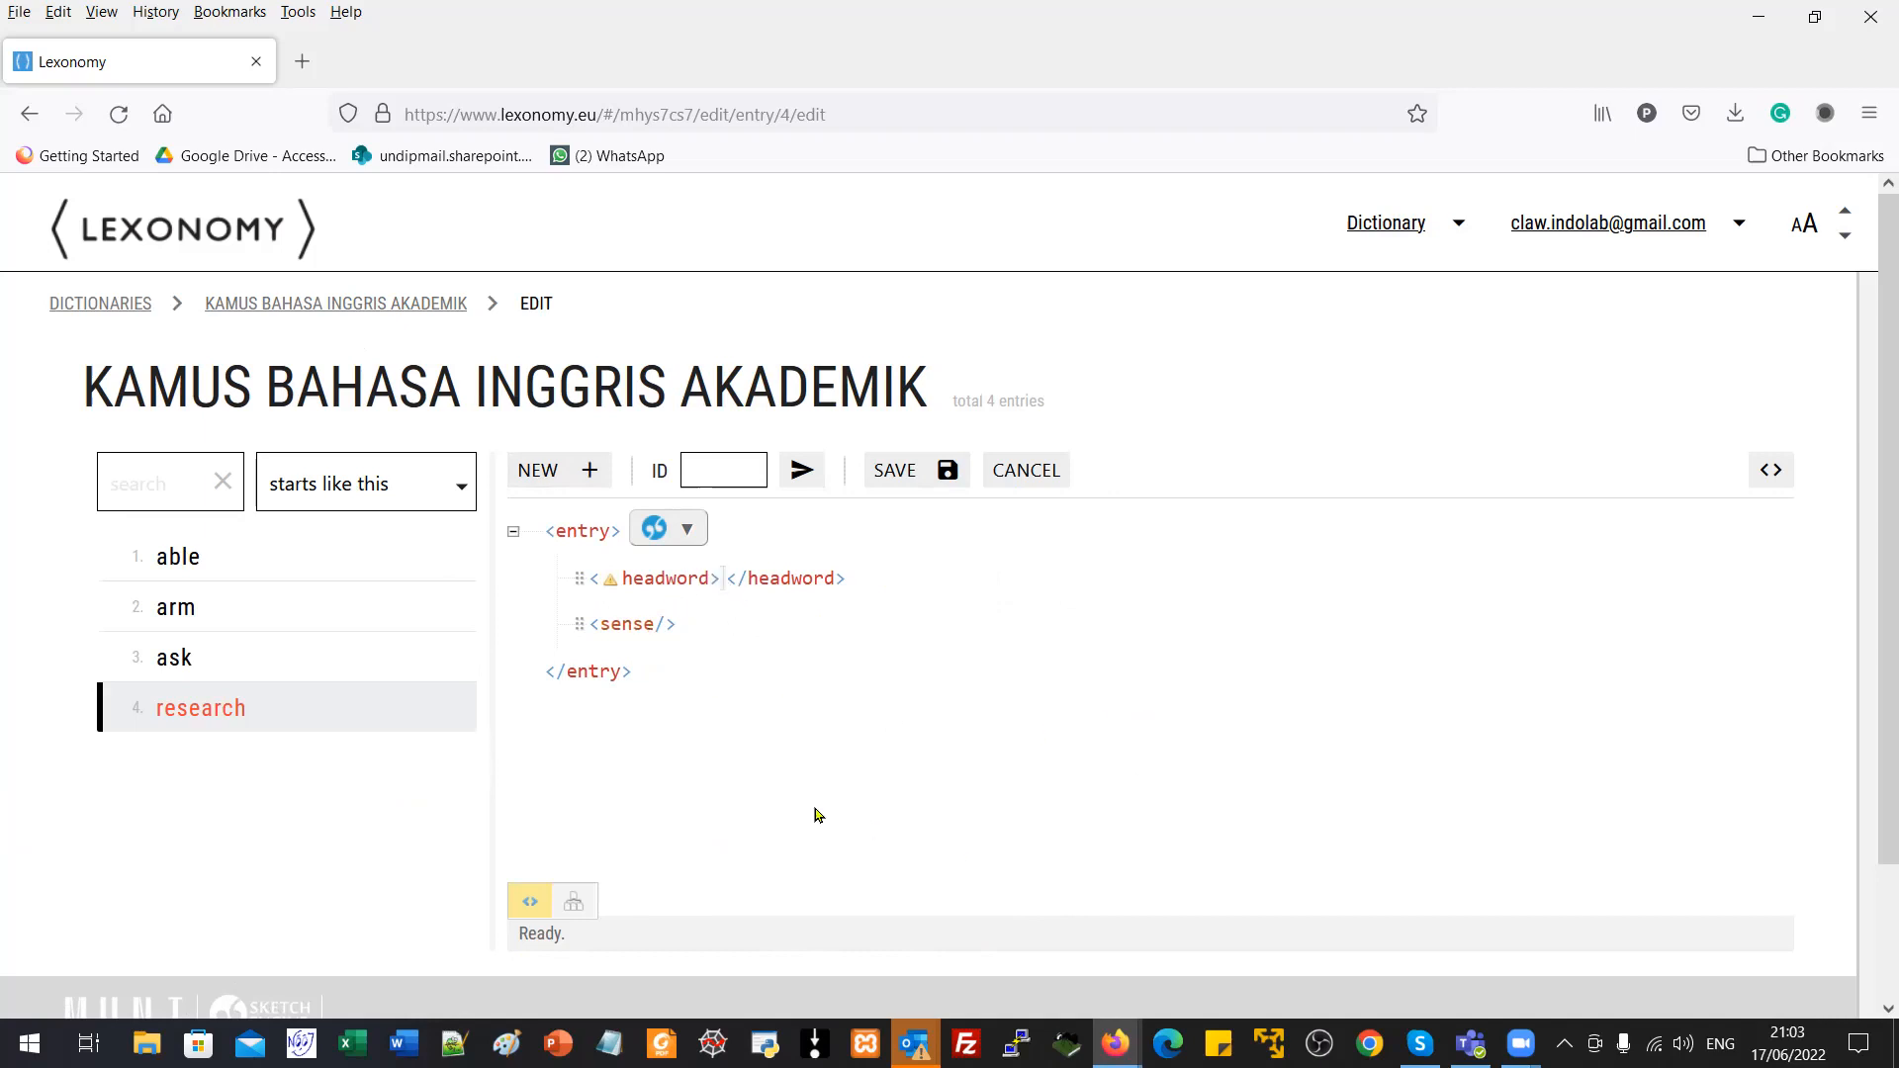
Step: Add a partOfSpeech child element to the new entry
{"action": "left_click", "coordinate": [565, 534]}
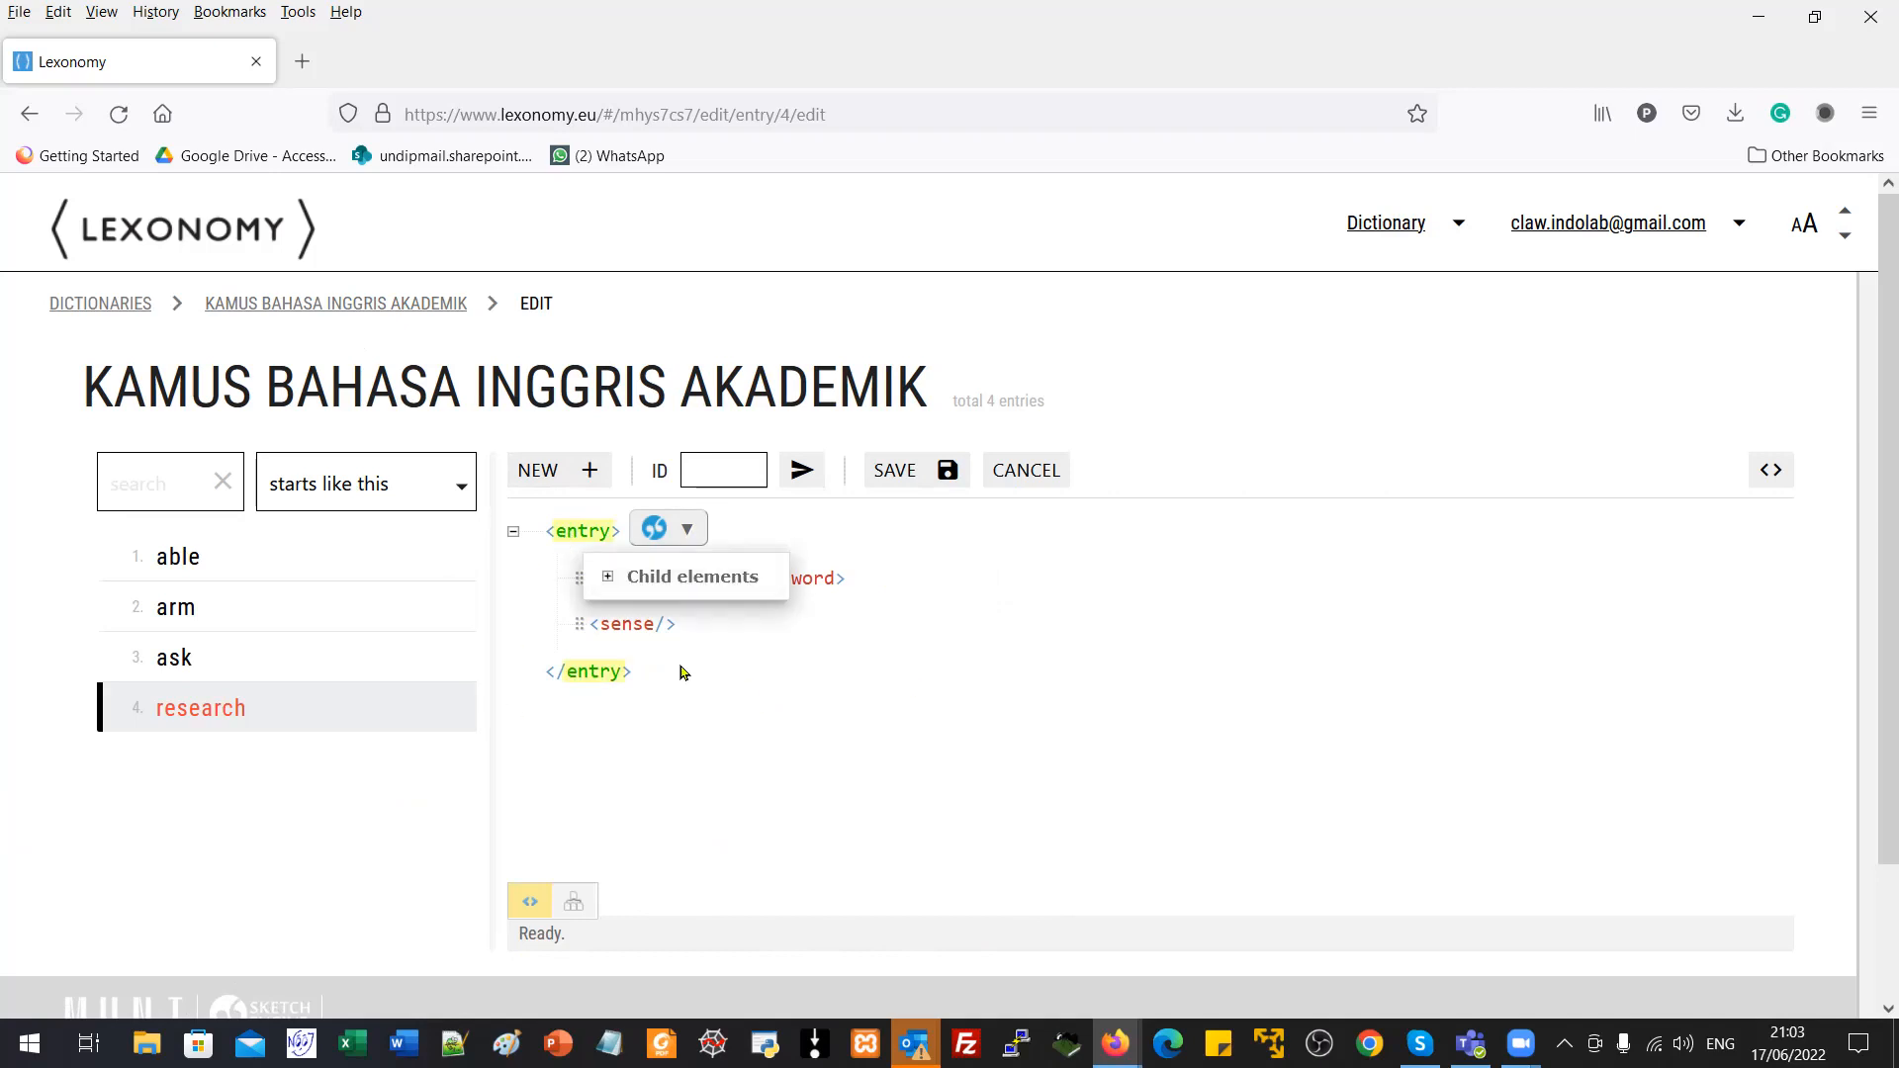
{"action": "left_click", "coordinate": [584, 543]}
{"action": "left_click", "coordinate": [584, 540]}
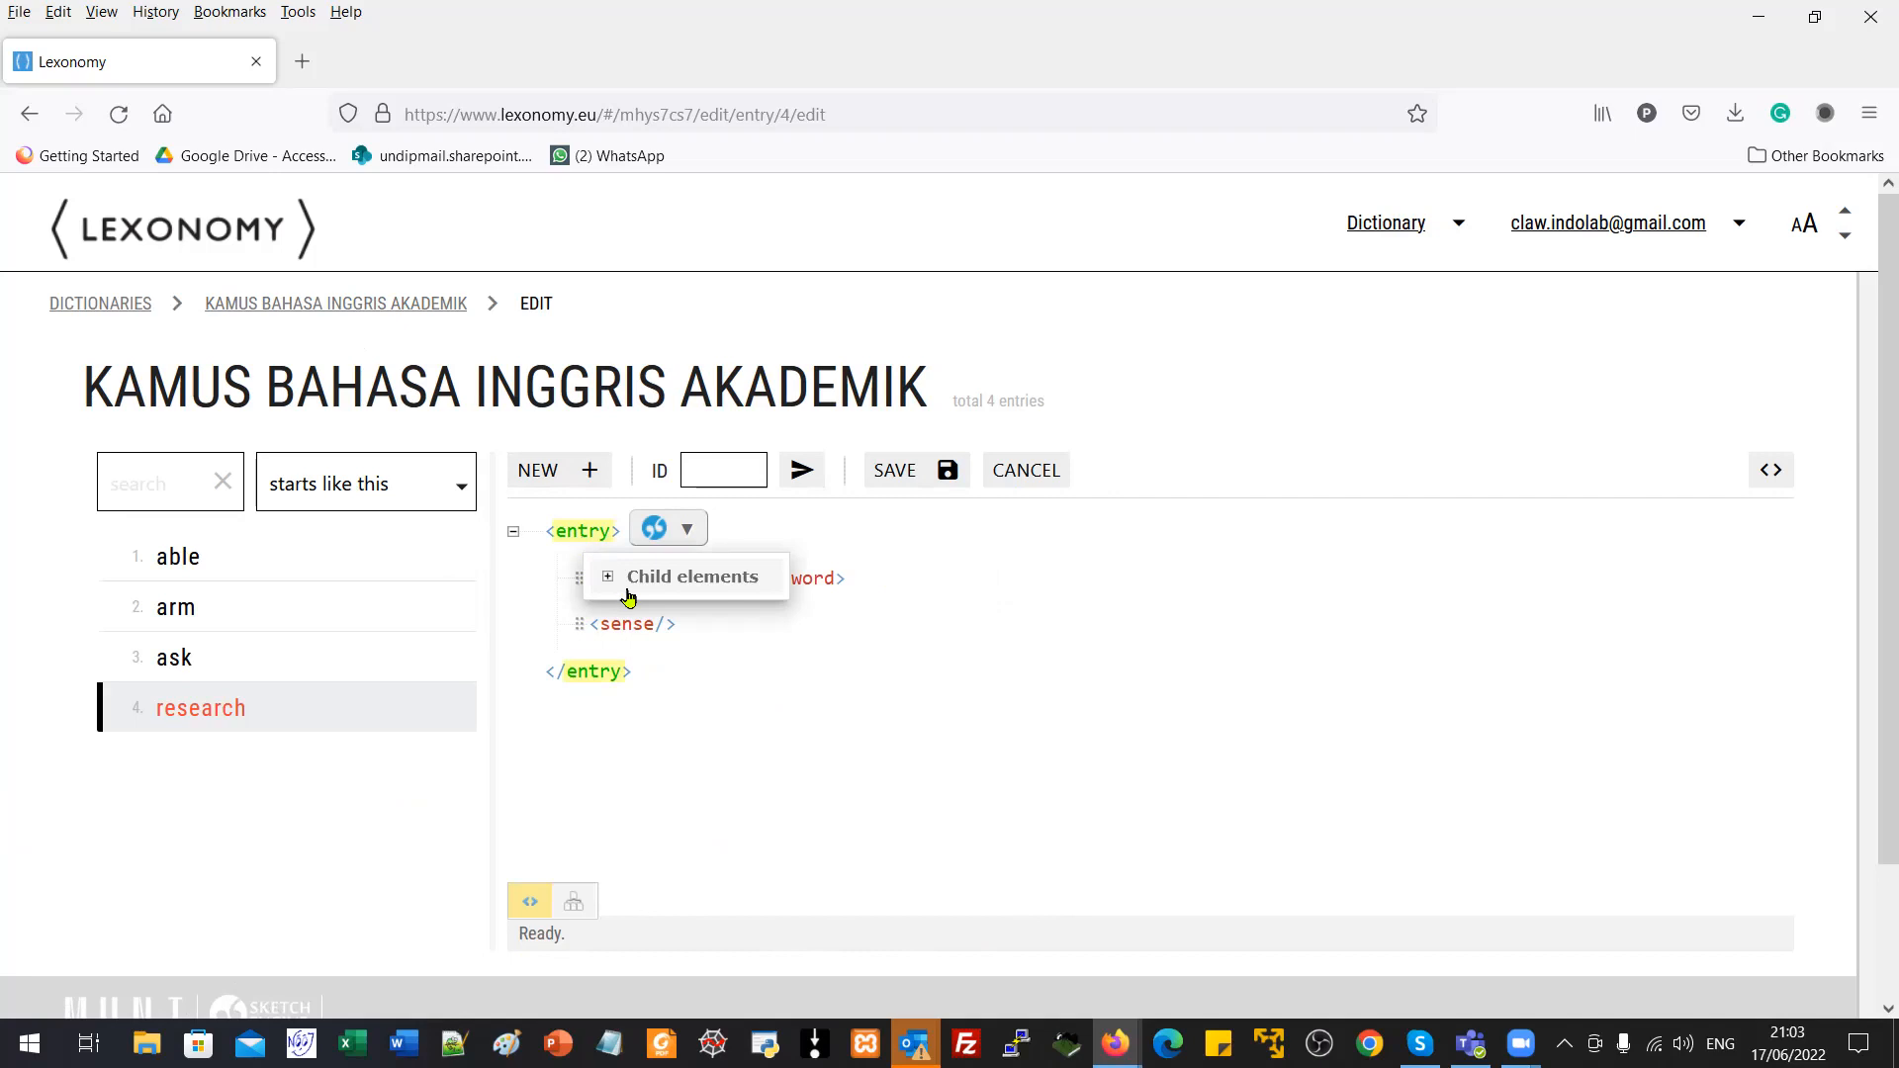
{"action": "left_click", "coordinate": [644, 582]}
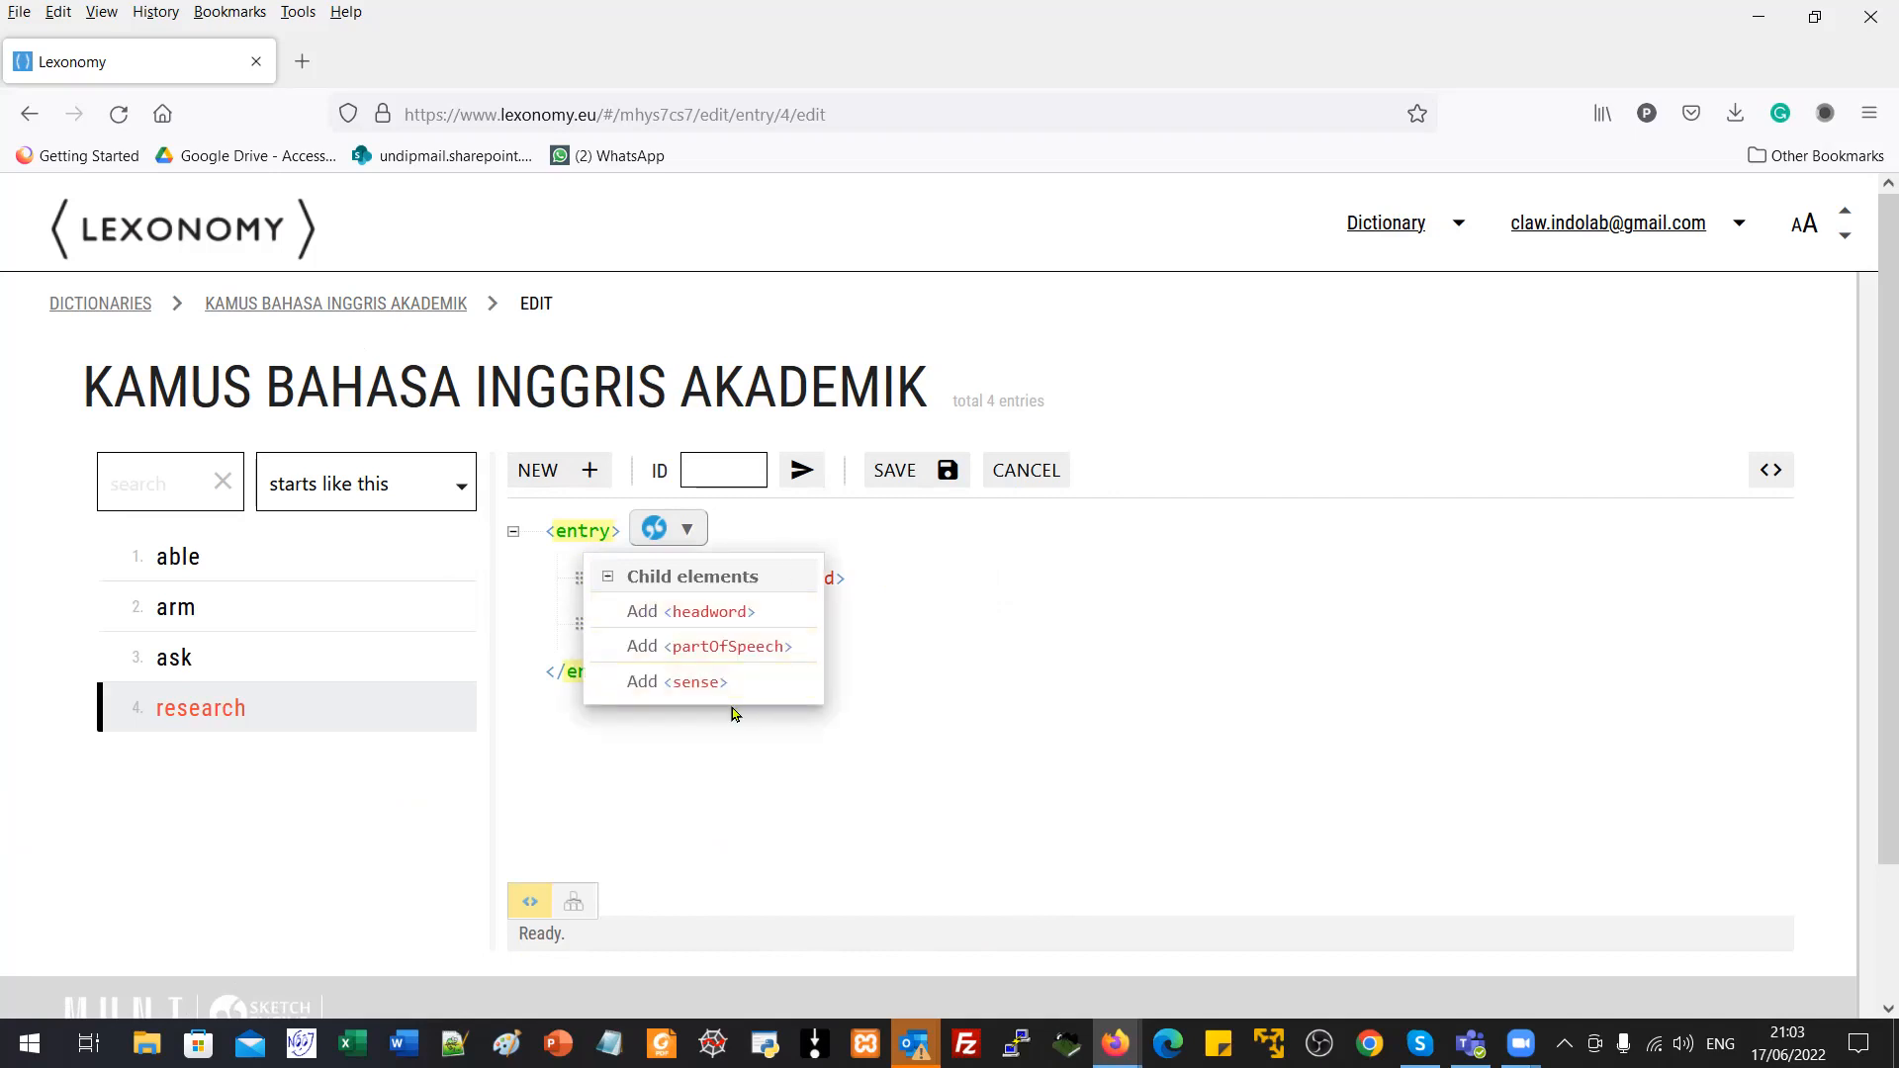
{"action": "left_click", "coordinate": [700, 653]}
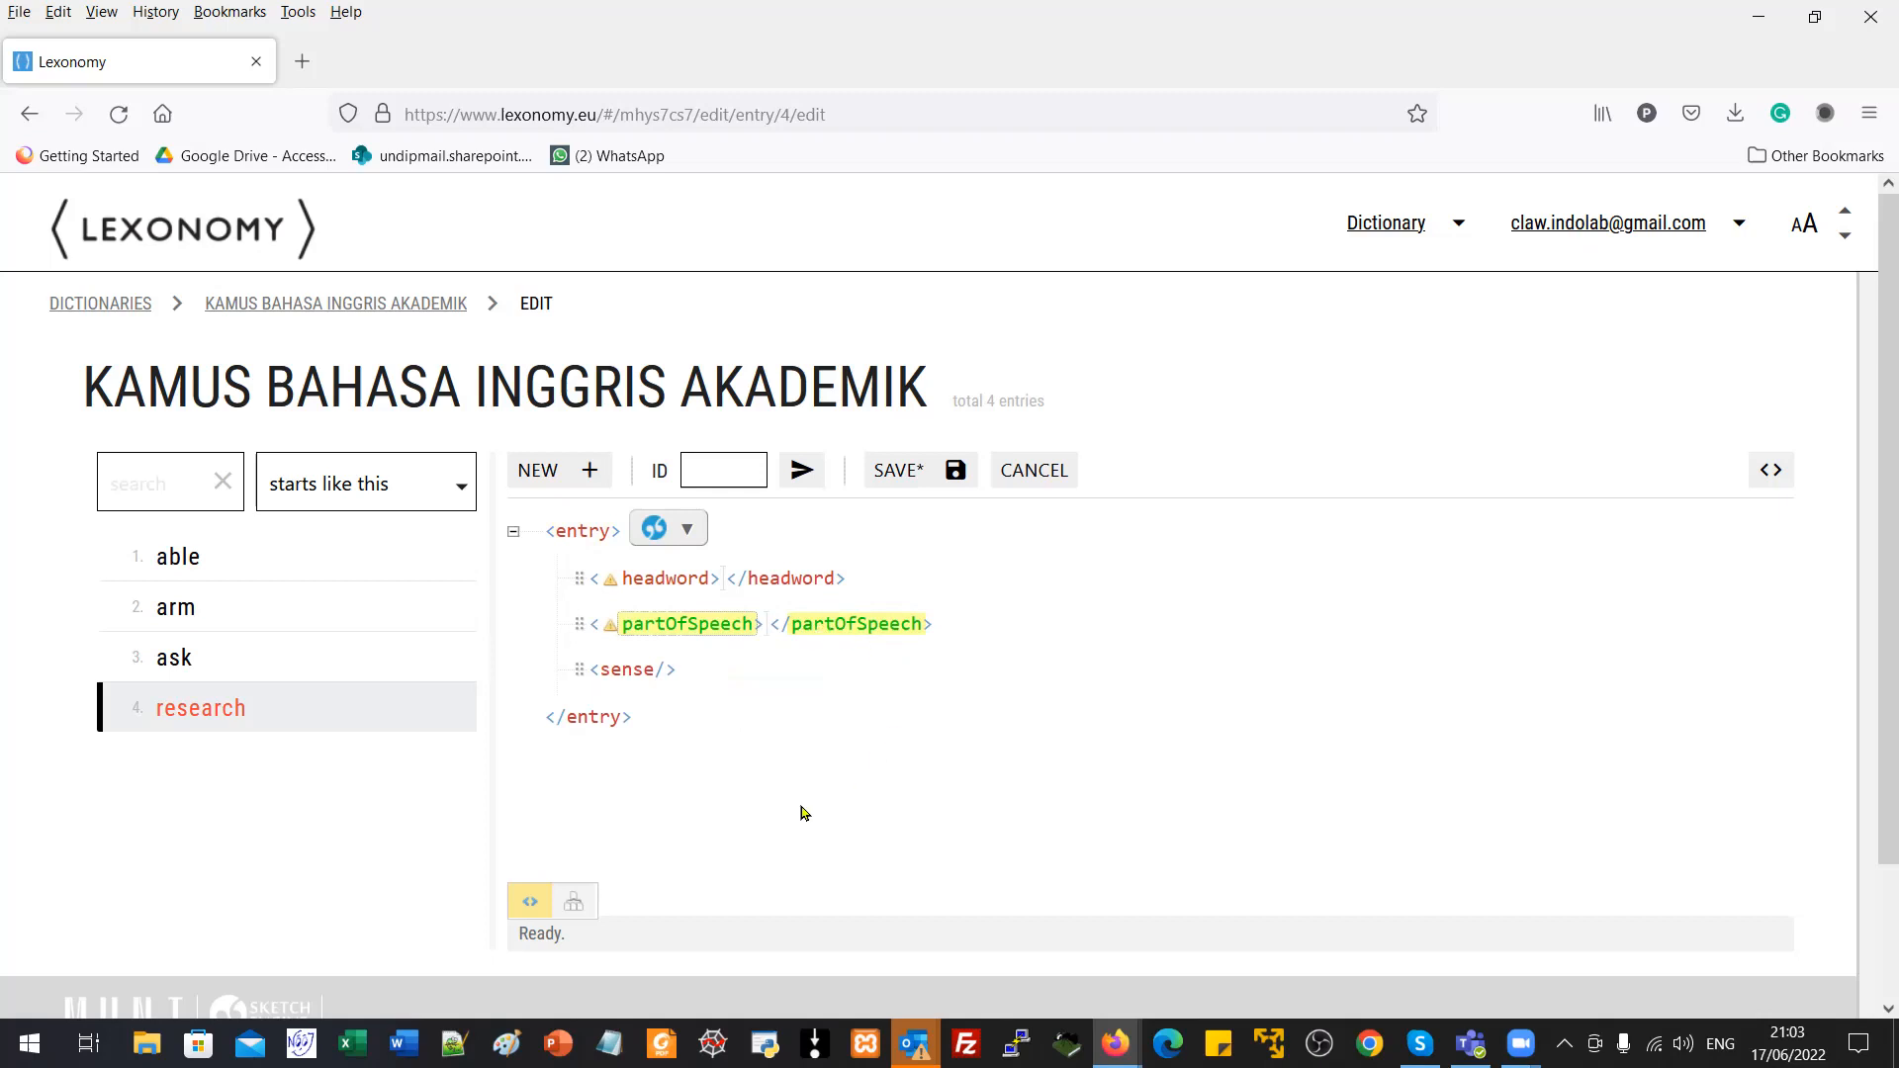
Step: Add a definition and an example child element to the new entry's sense element
{"action": "left_click", "coordinate": [638, 673]}
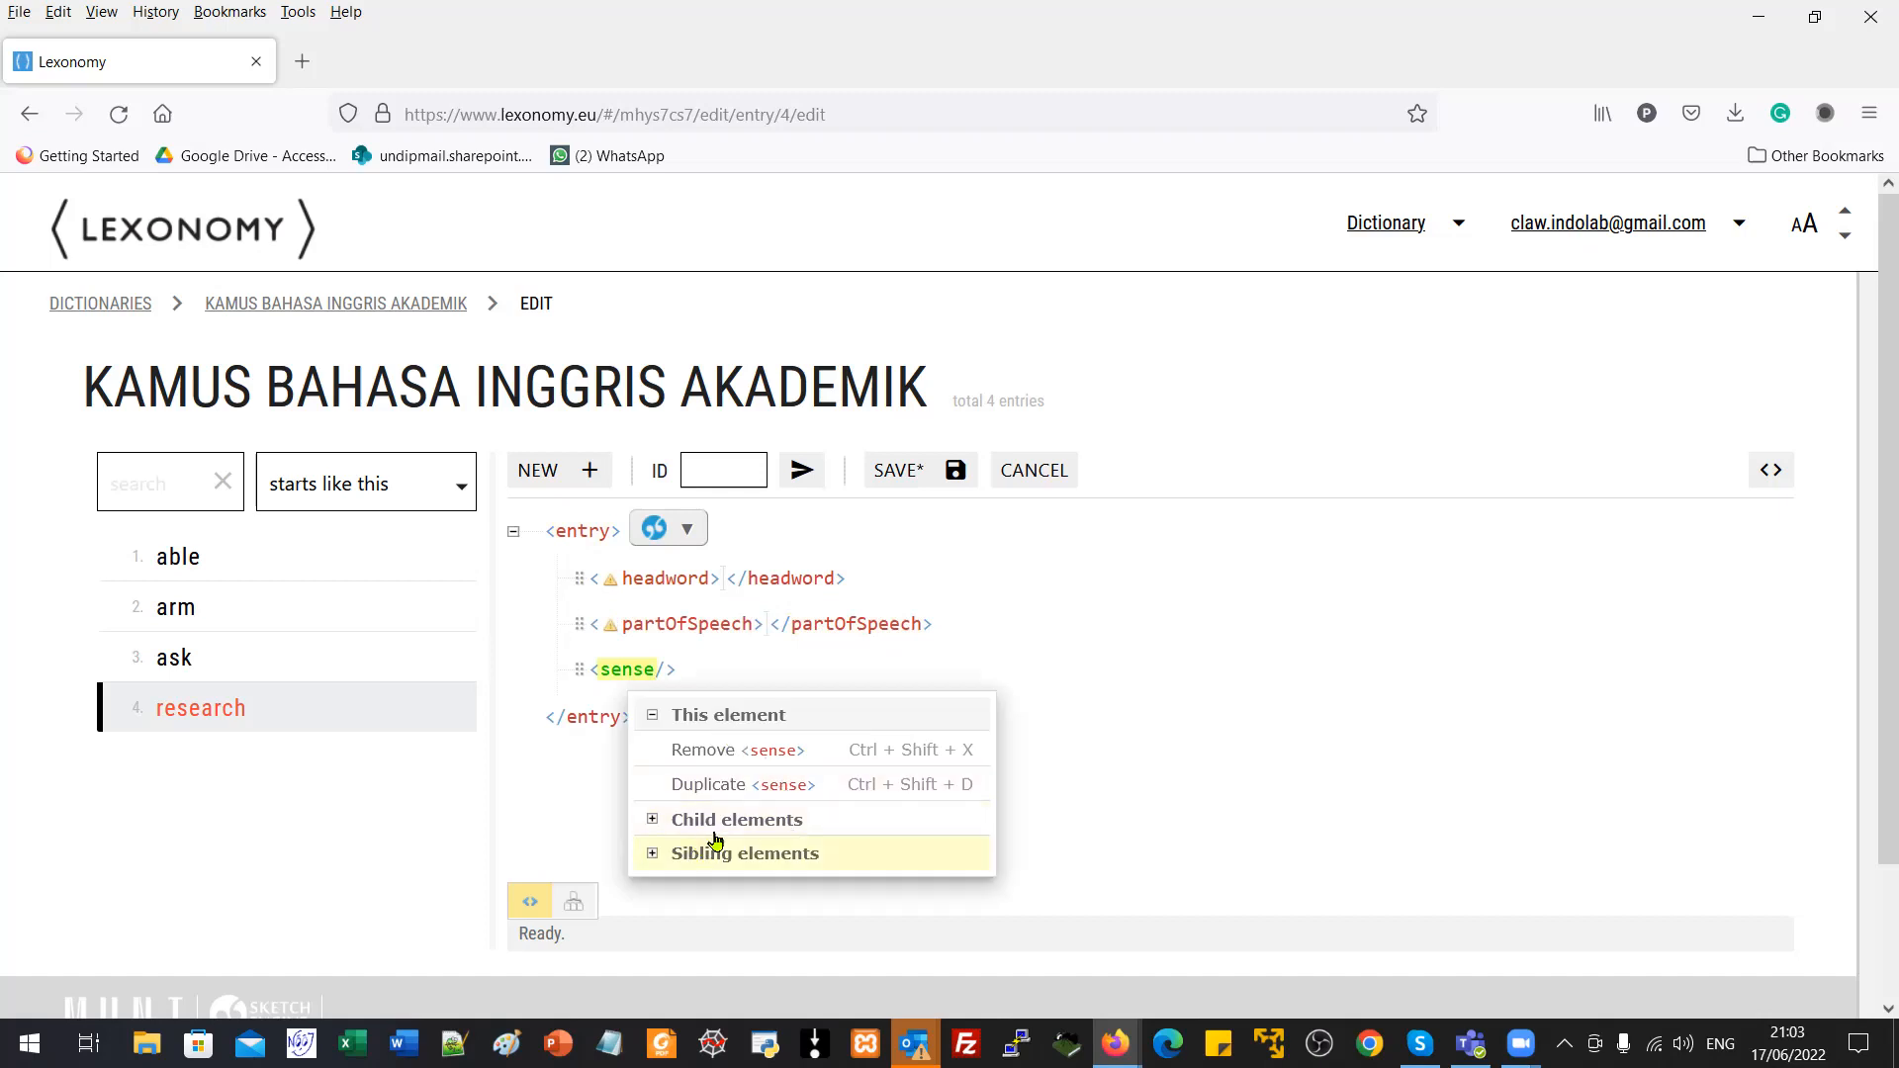
{"action": "left_click", "coordinate": [1248, 733]}
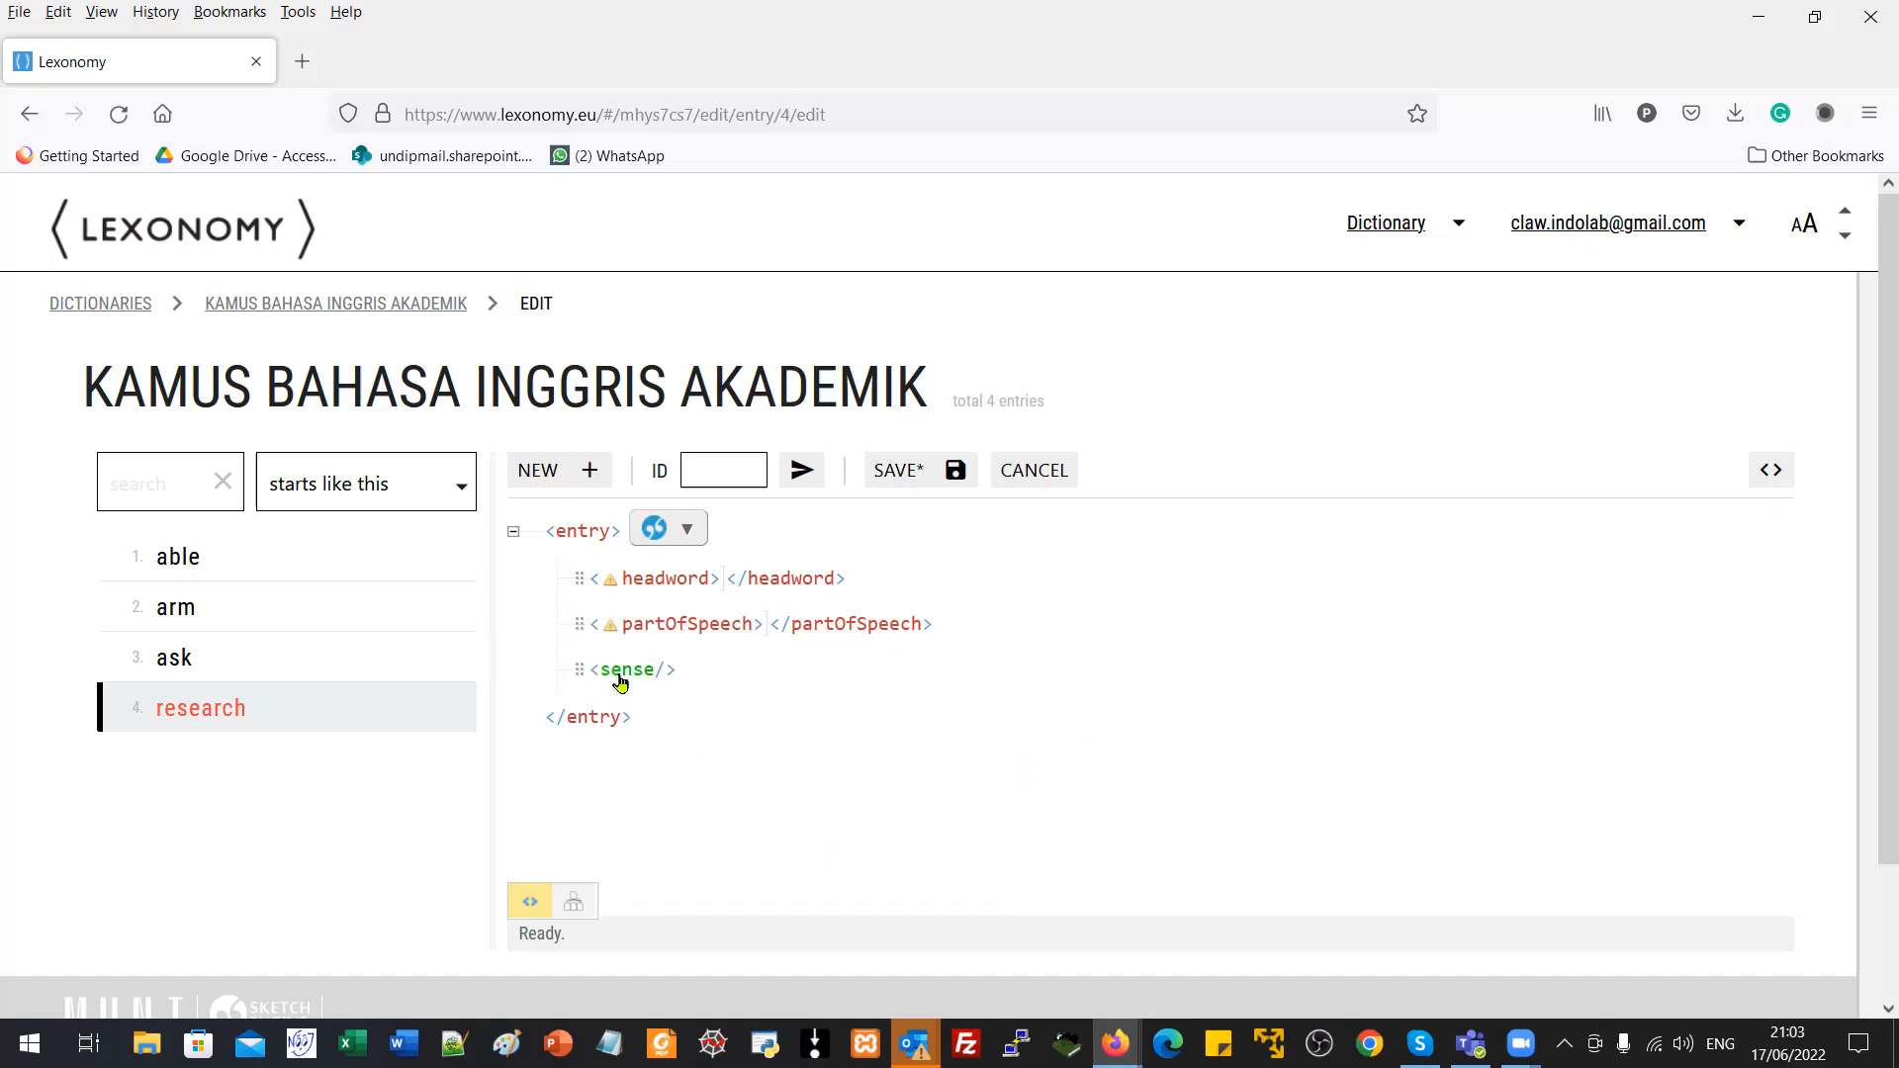
{"action": "left_click", "coordinate": [622, 673]}
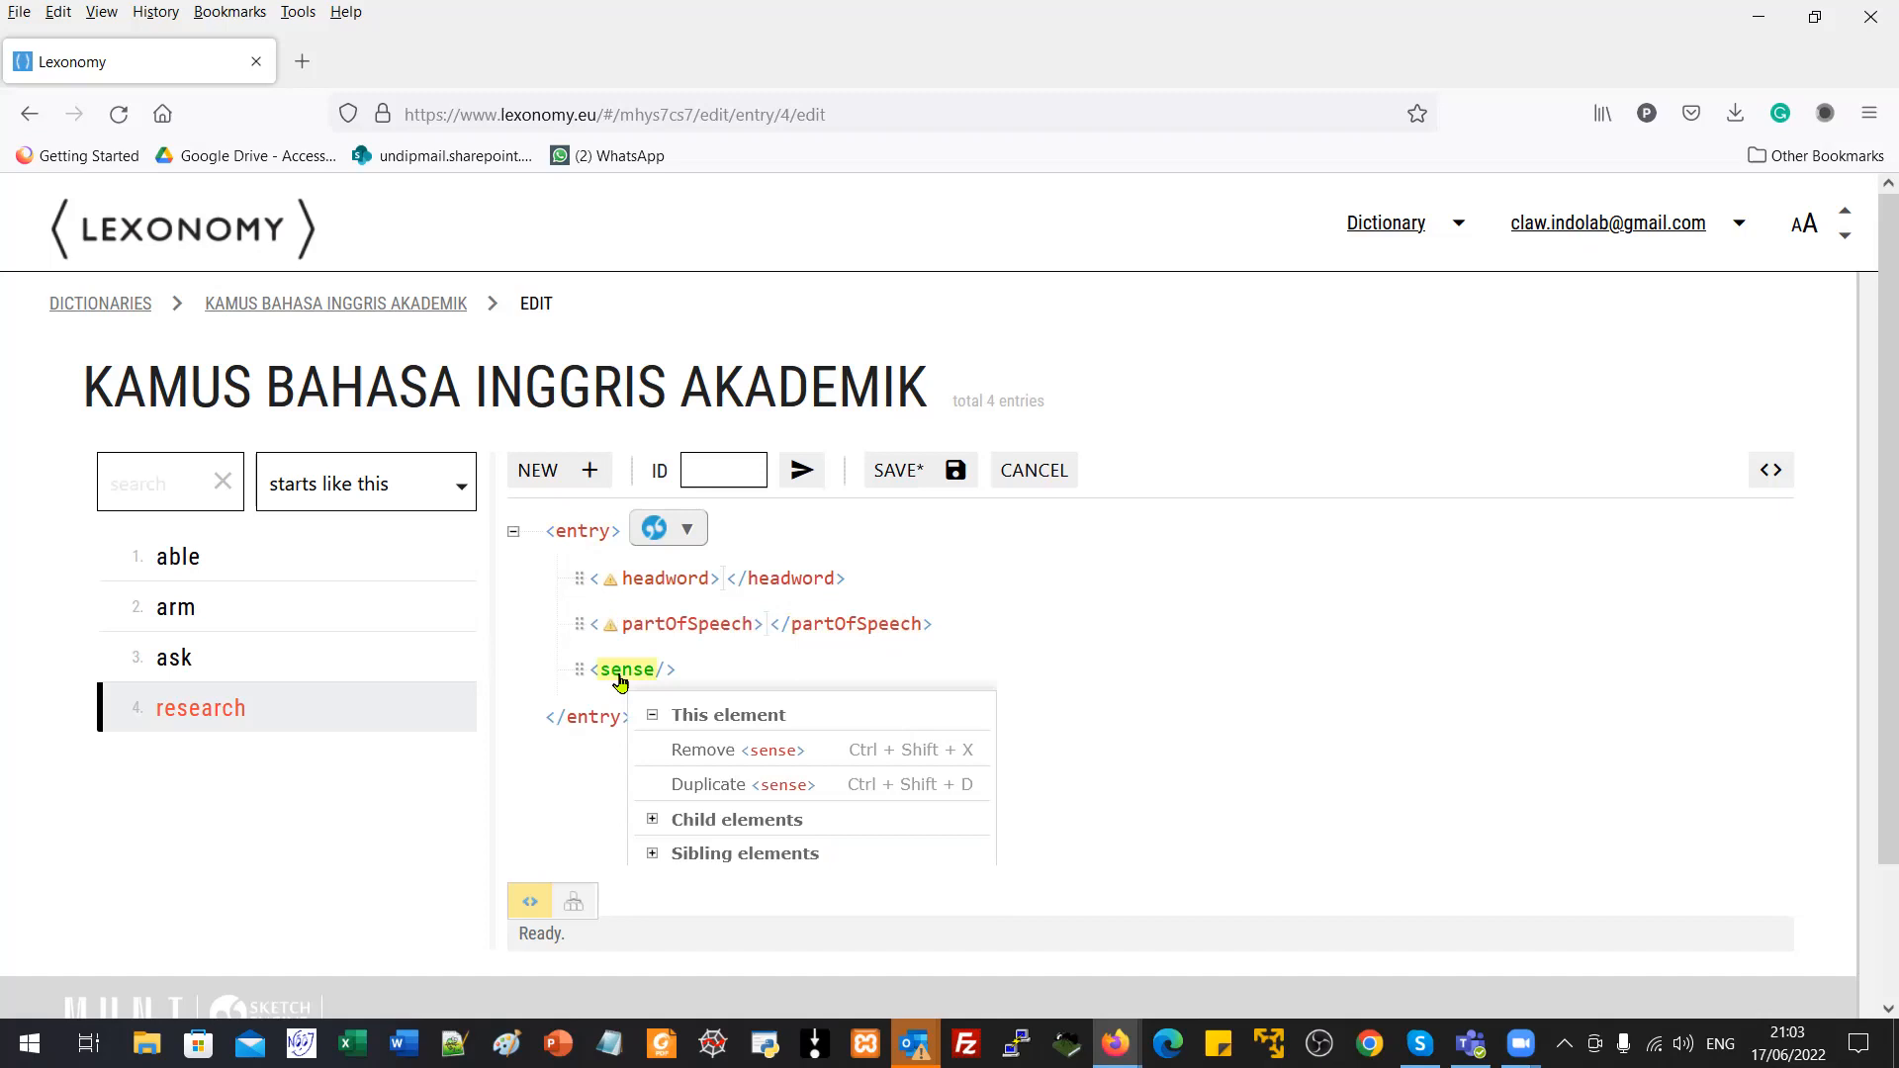
{"action": "left_click", "coordinate": [852, 820]}
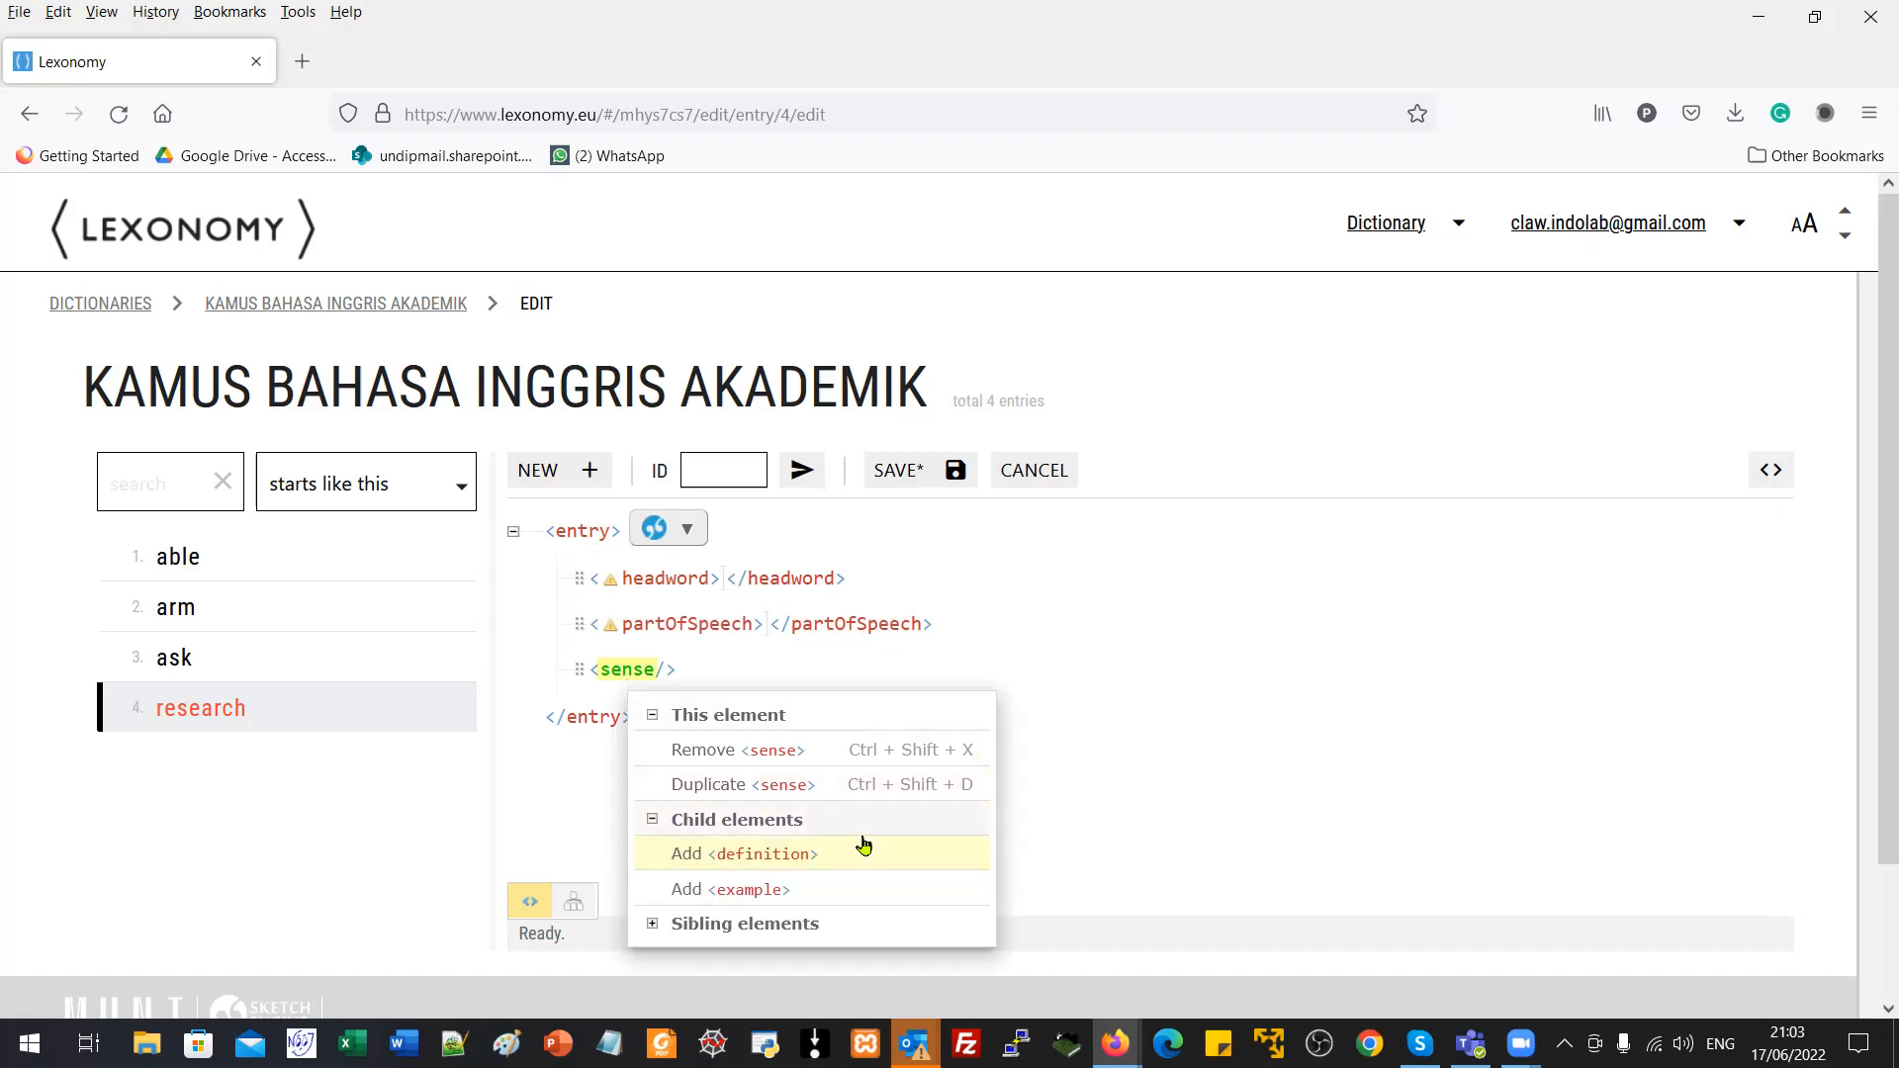
{"action": "left_click", "coordinate": [865, 855]}
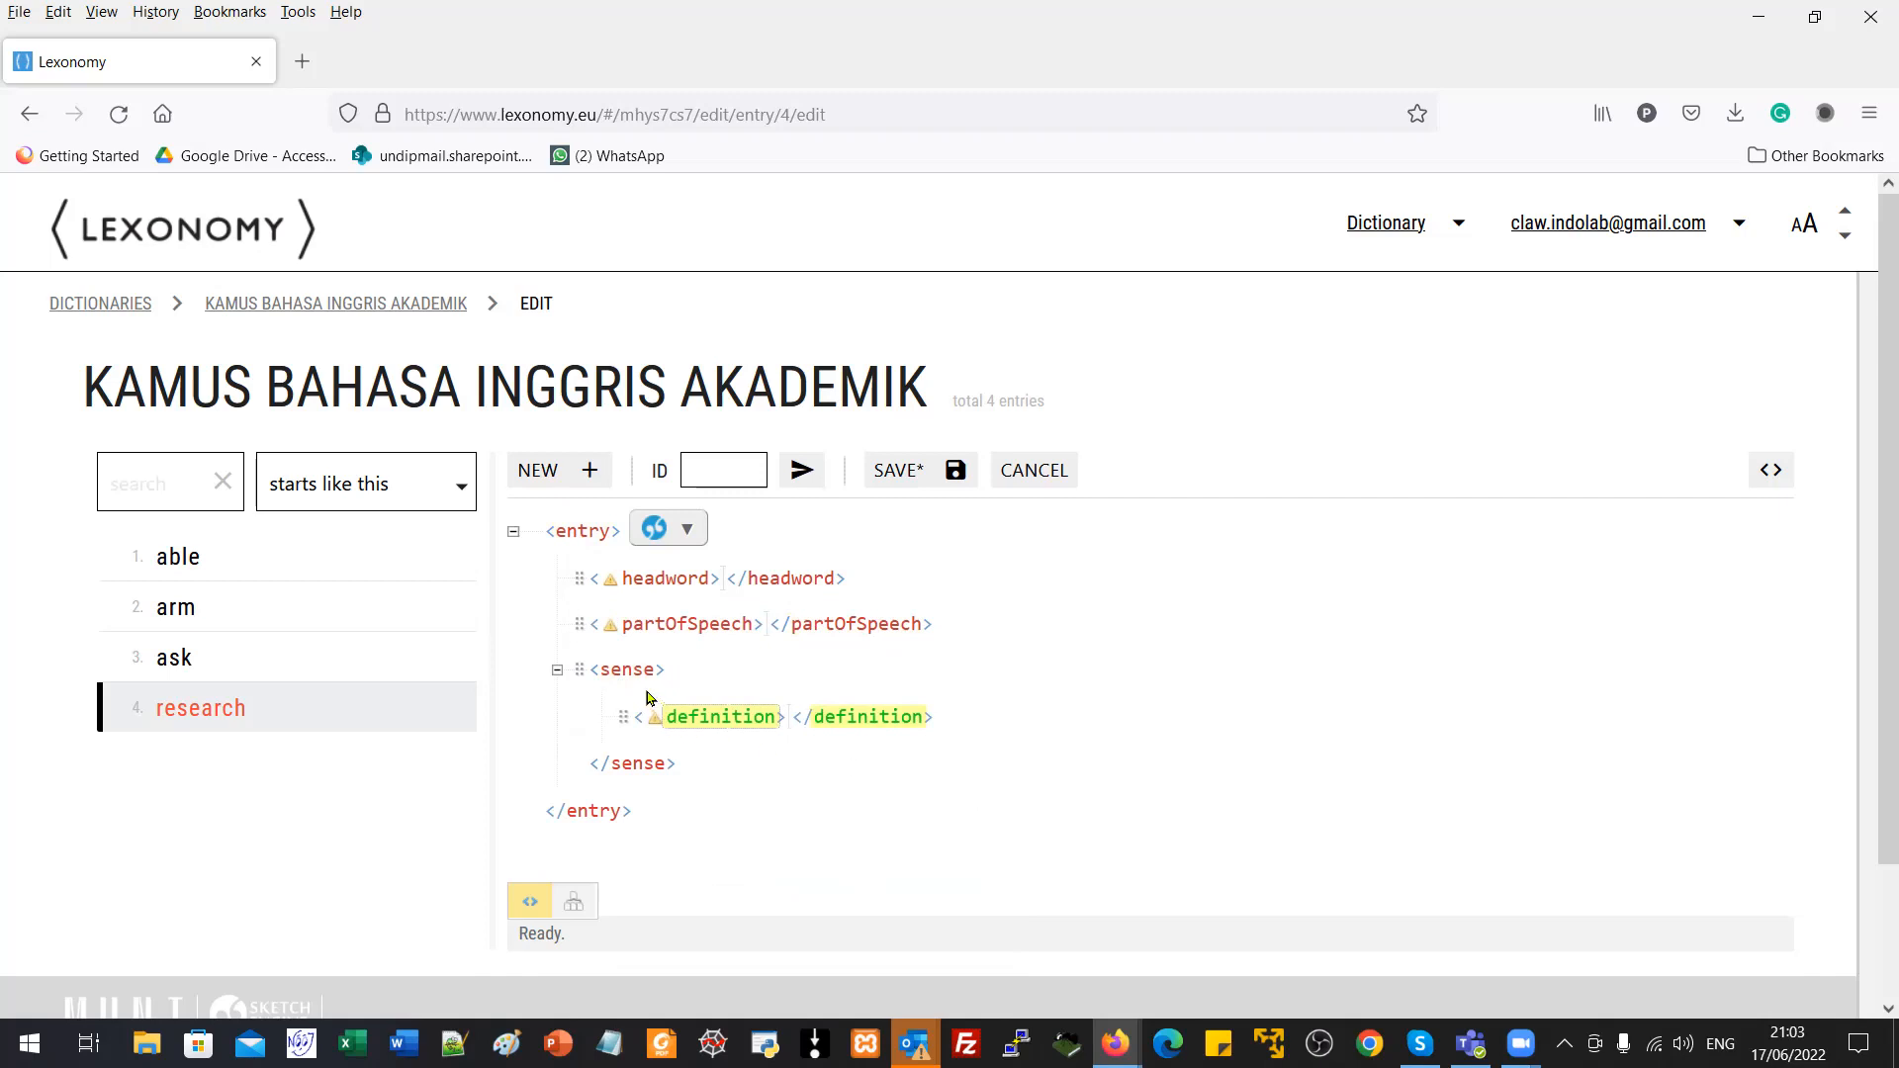
{"action": "left_click", "coordinate": [621, 670]}
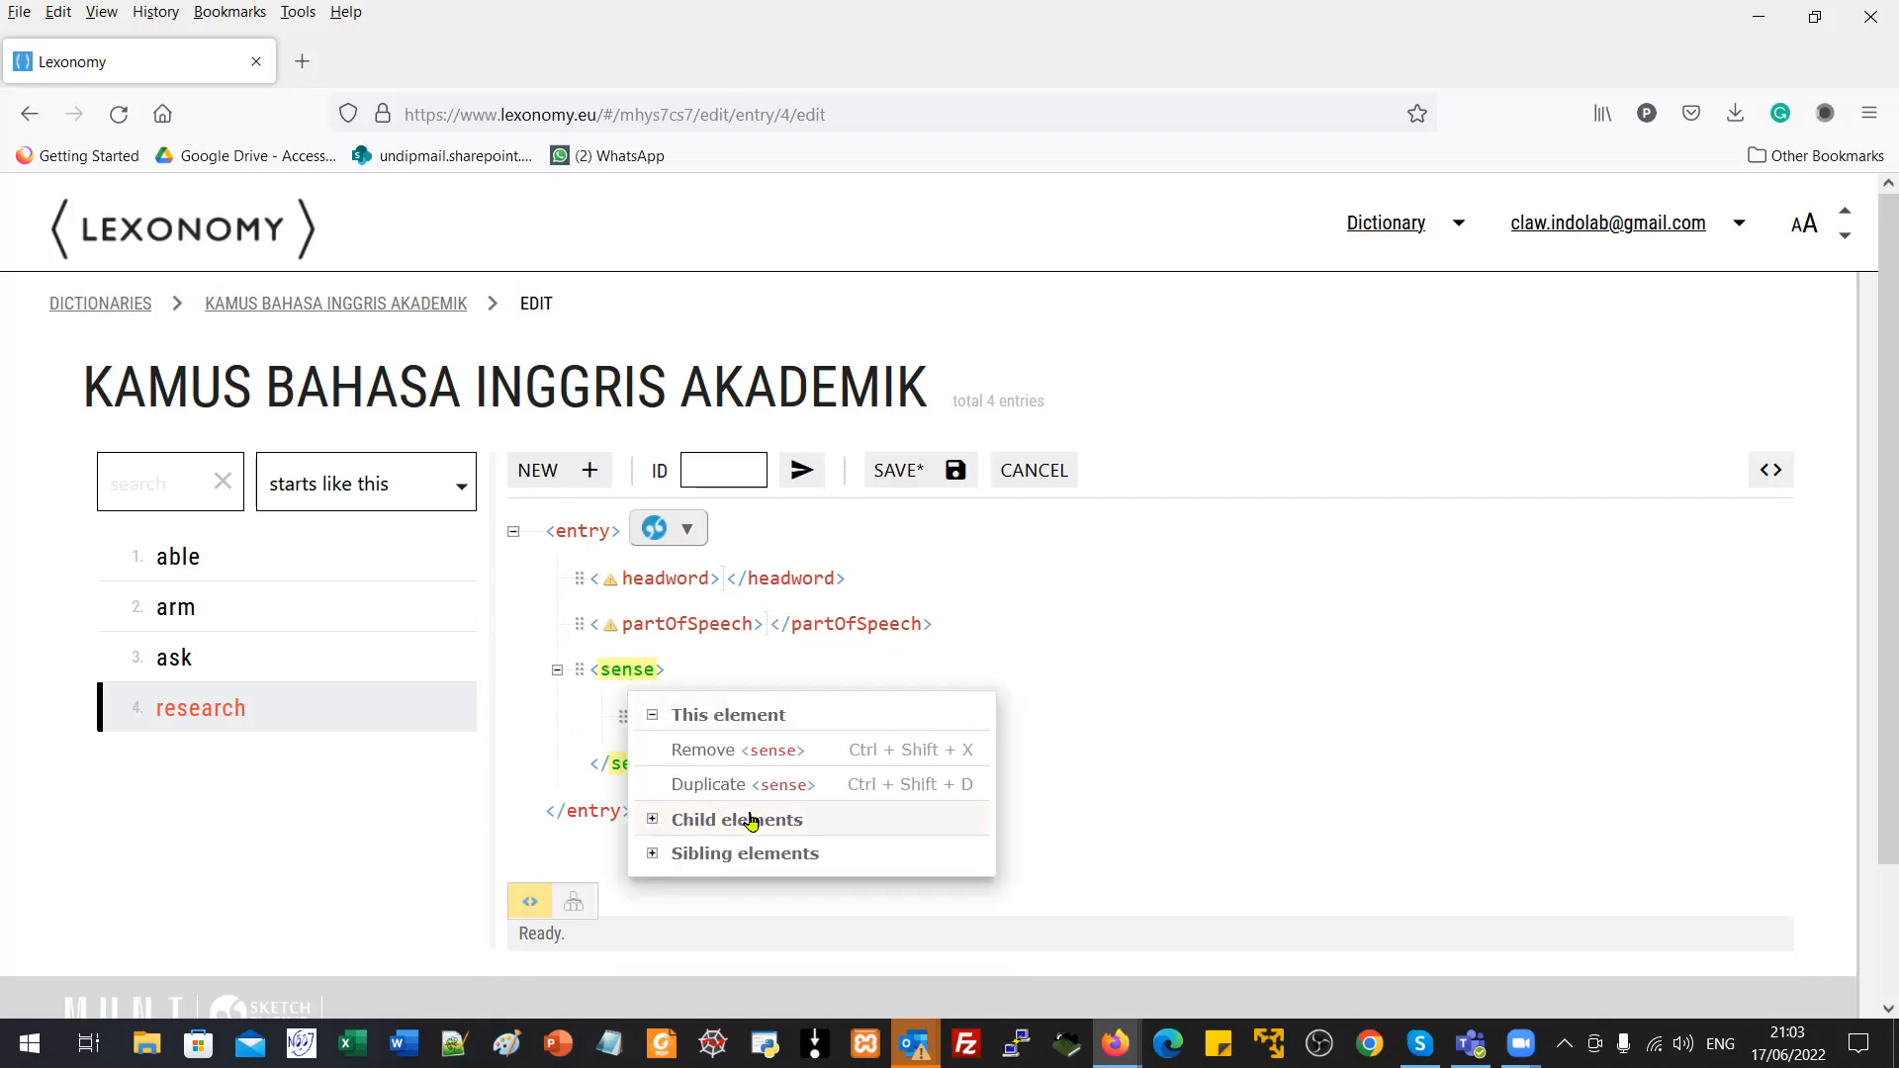
{"action": "left_click", "coordinate": [751, 821]}
{"action": "left_click", "coordinate": [821, 888]}
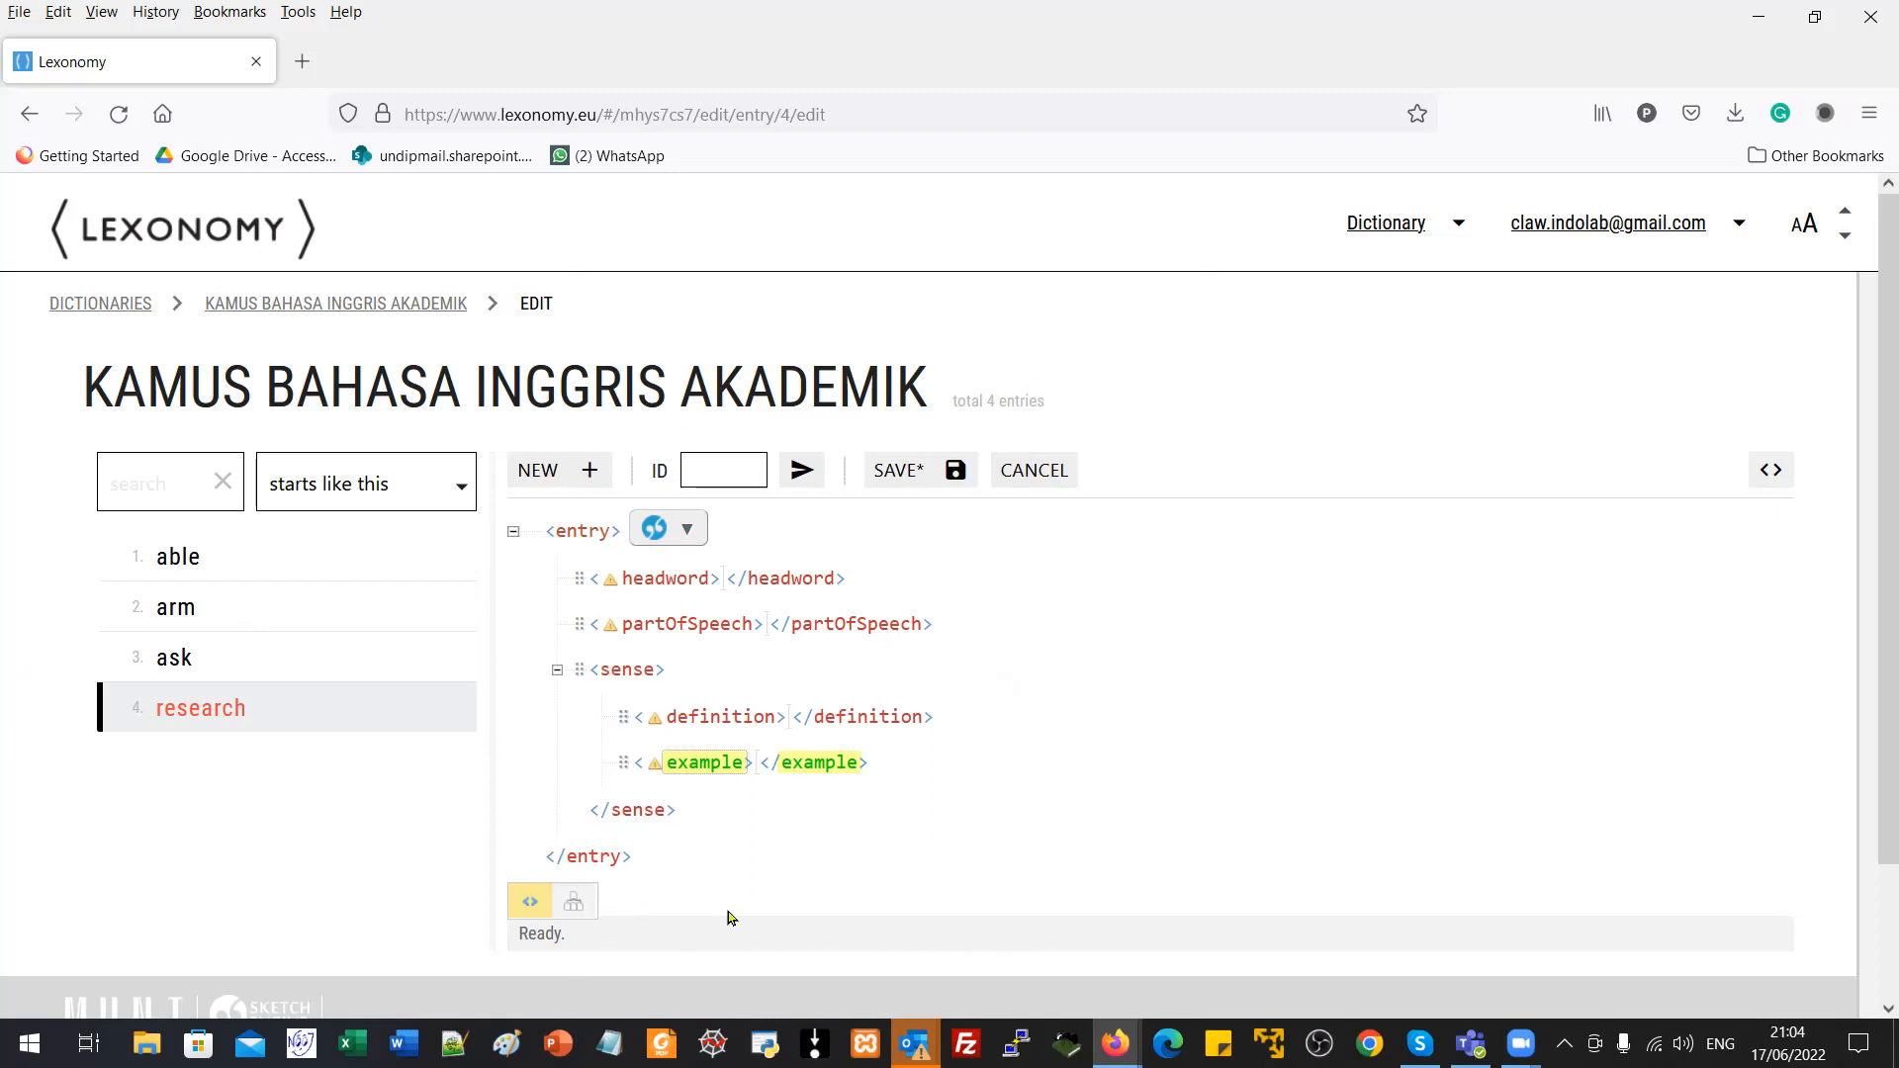
Step: Discard the unsaved new entry and open the dictionary's entry structure configuration
{"action": "left_click", "coordinate": [1034, 471]}
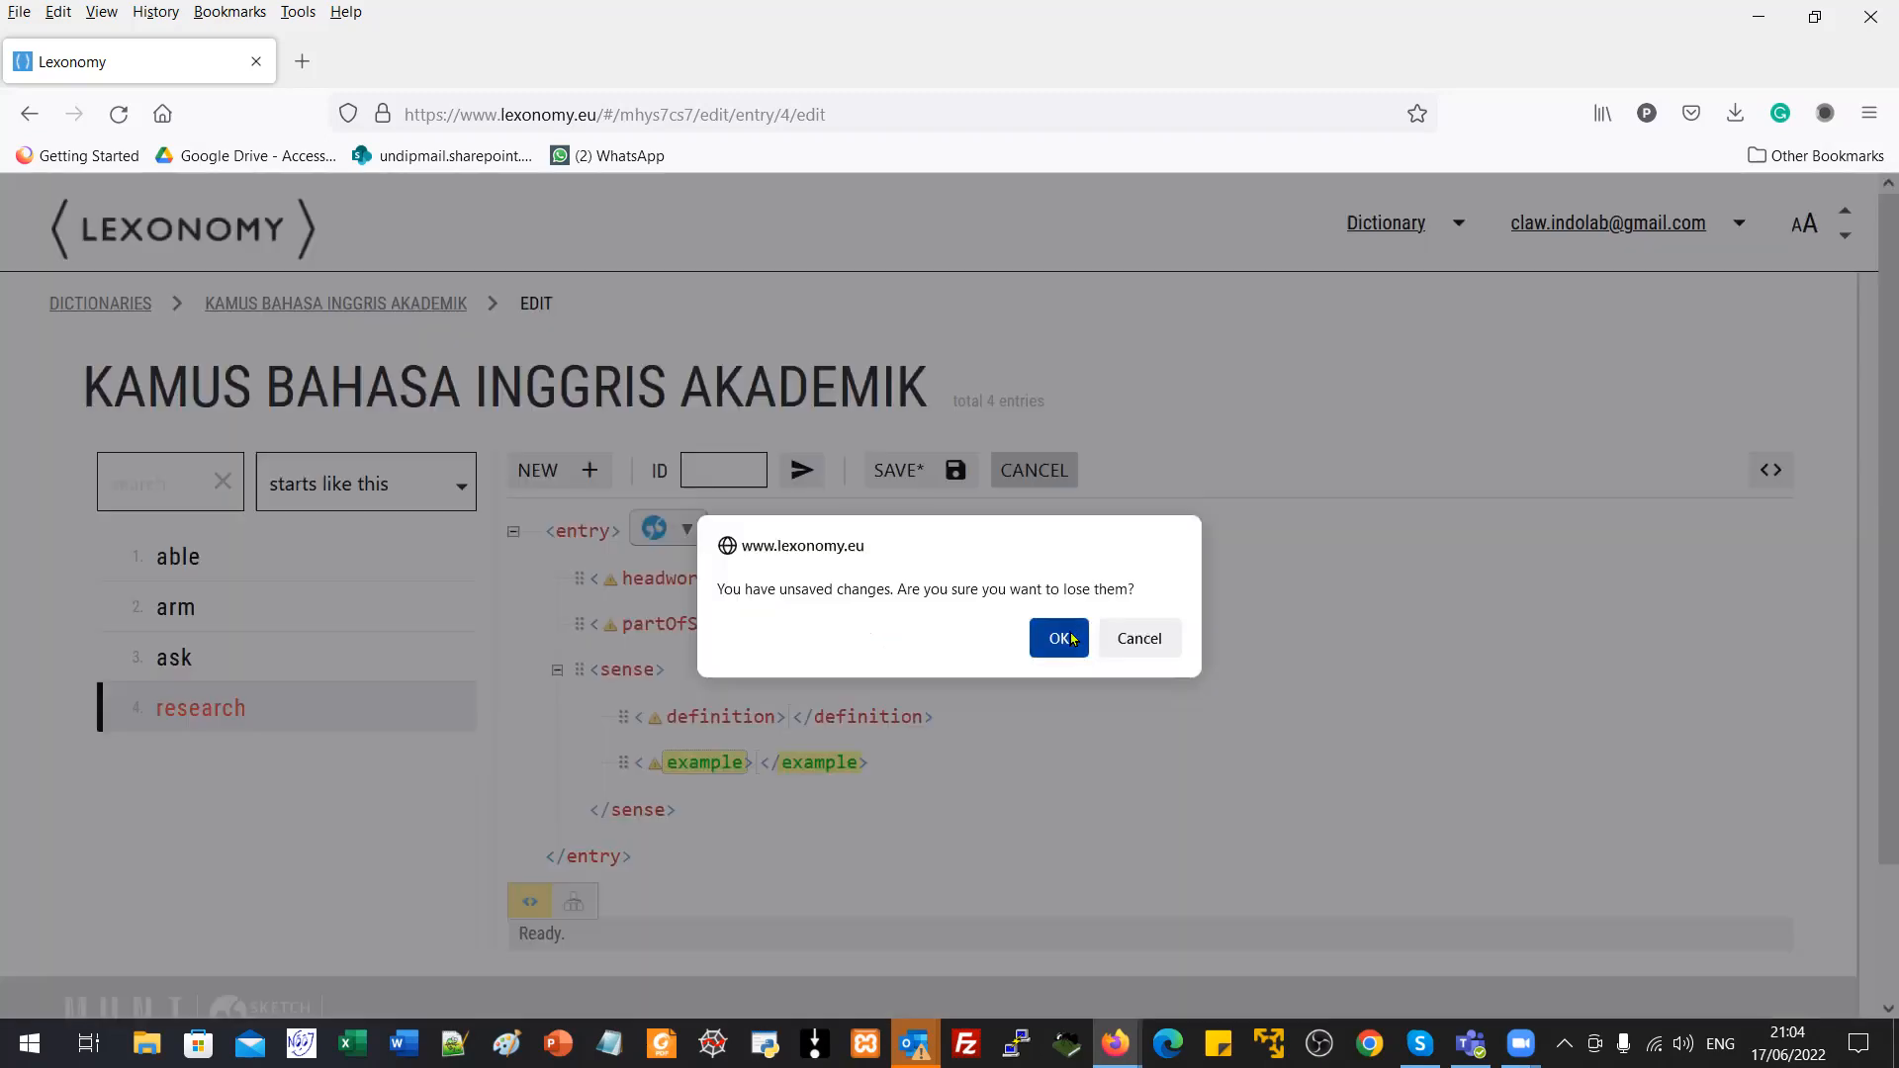
{"action": "left_click", "coordinate": [1060, 638]}
{"action": "left_click", "coordinate": [289, 305]}
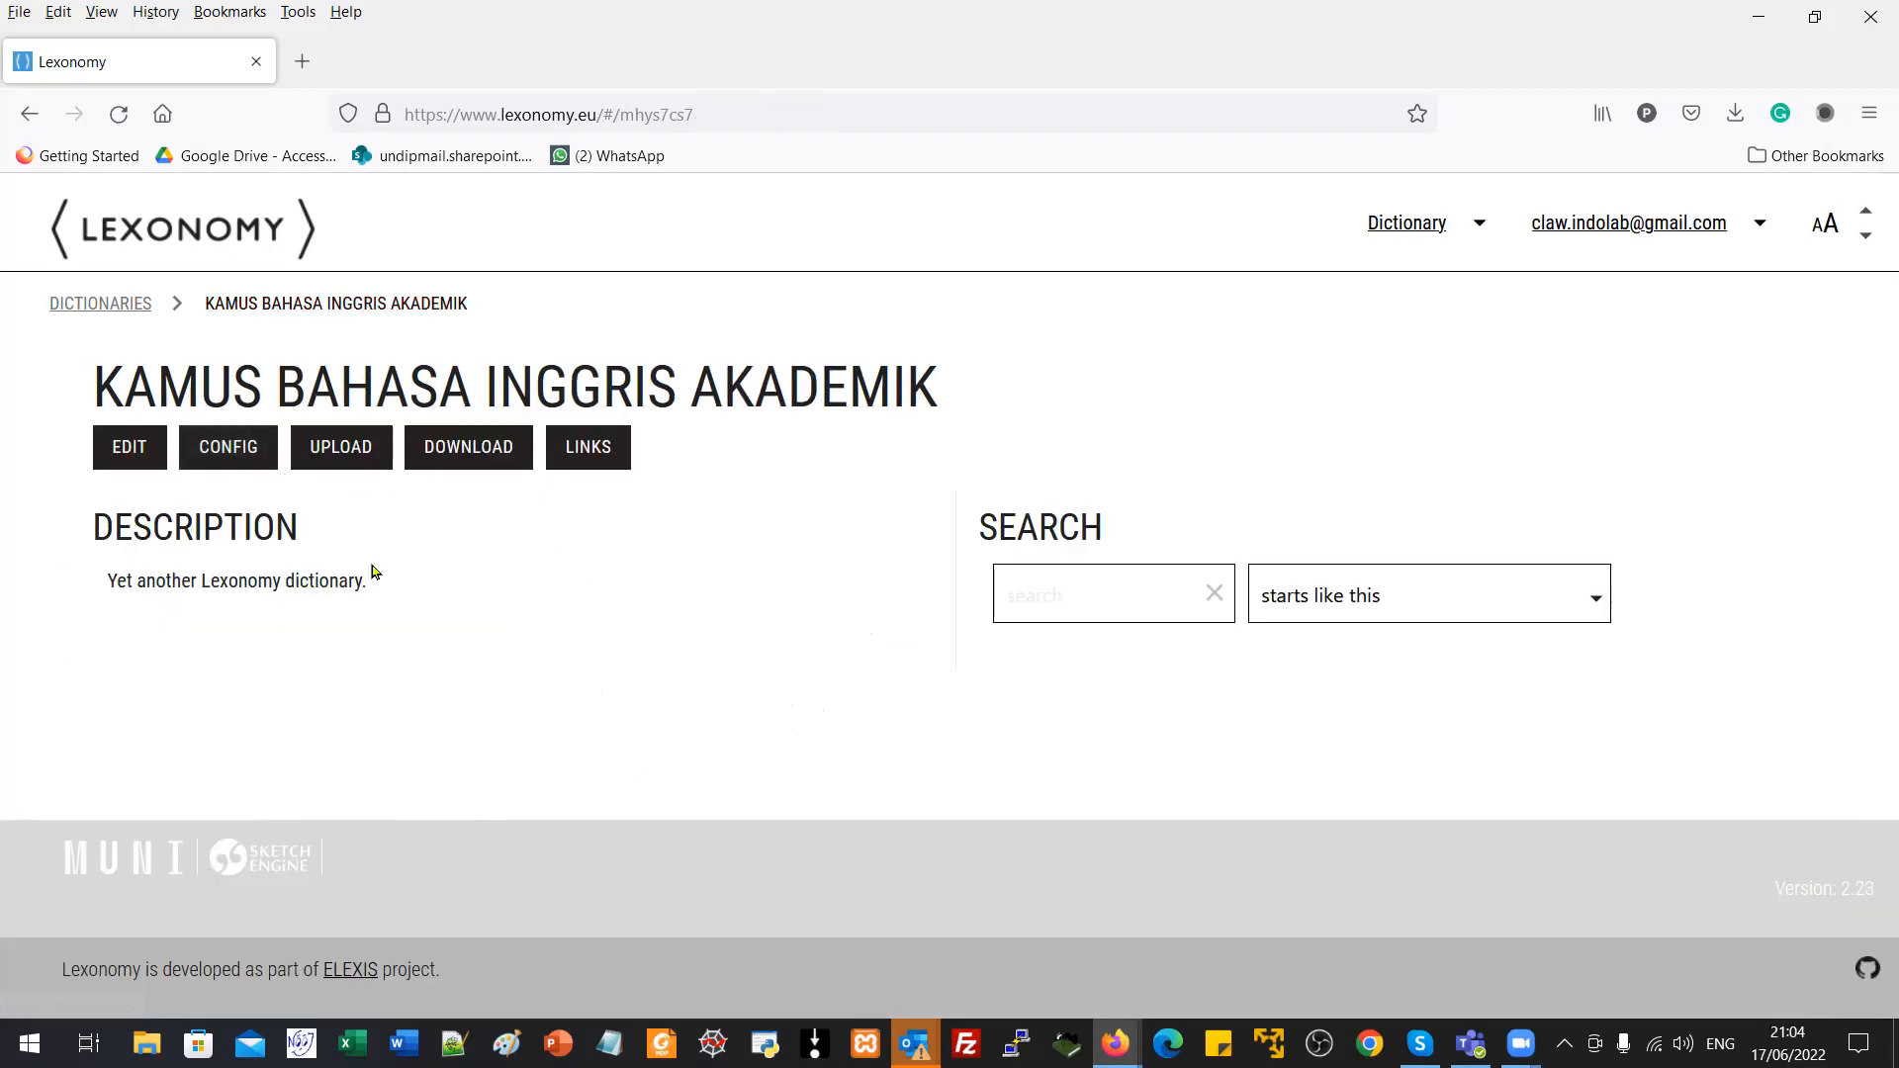
{"action": "left_click", "coordinate": [228, 457]}
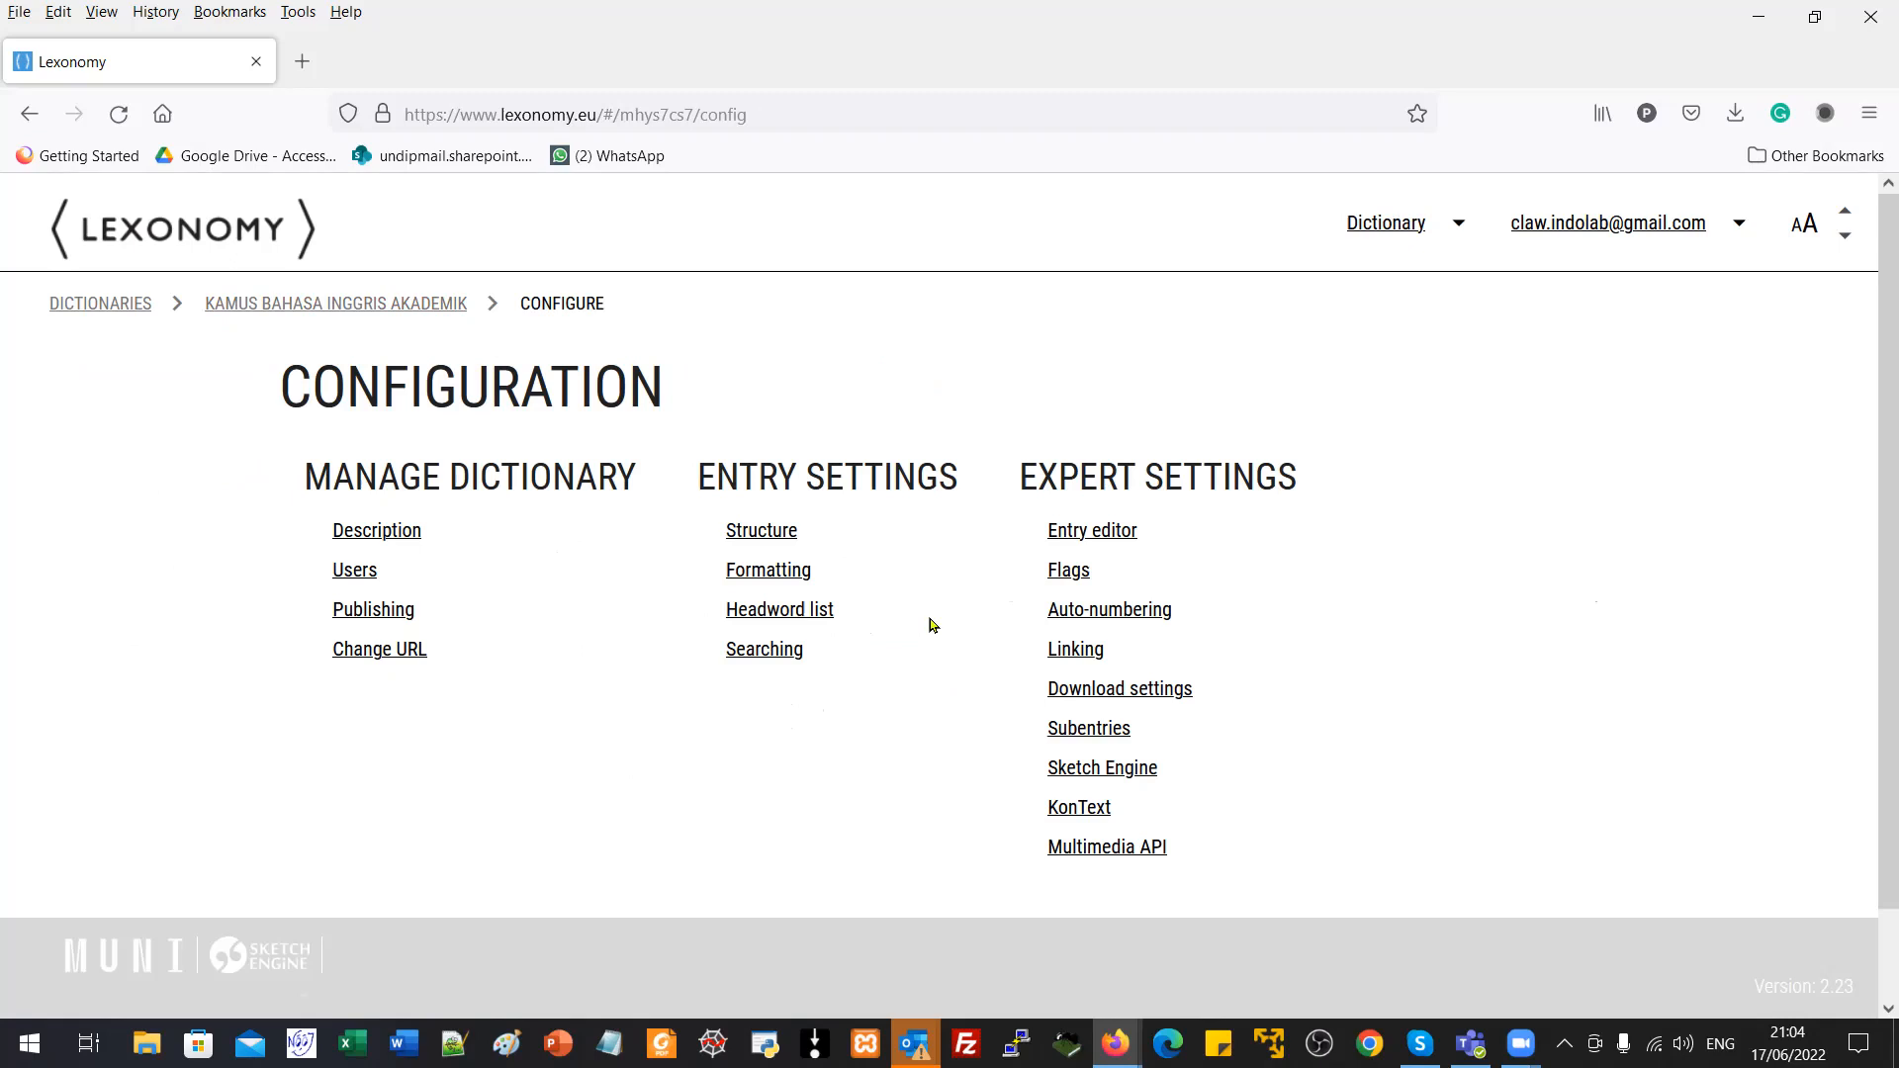
{"action": "left_click", "coordinate": [791, 529]}
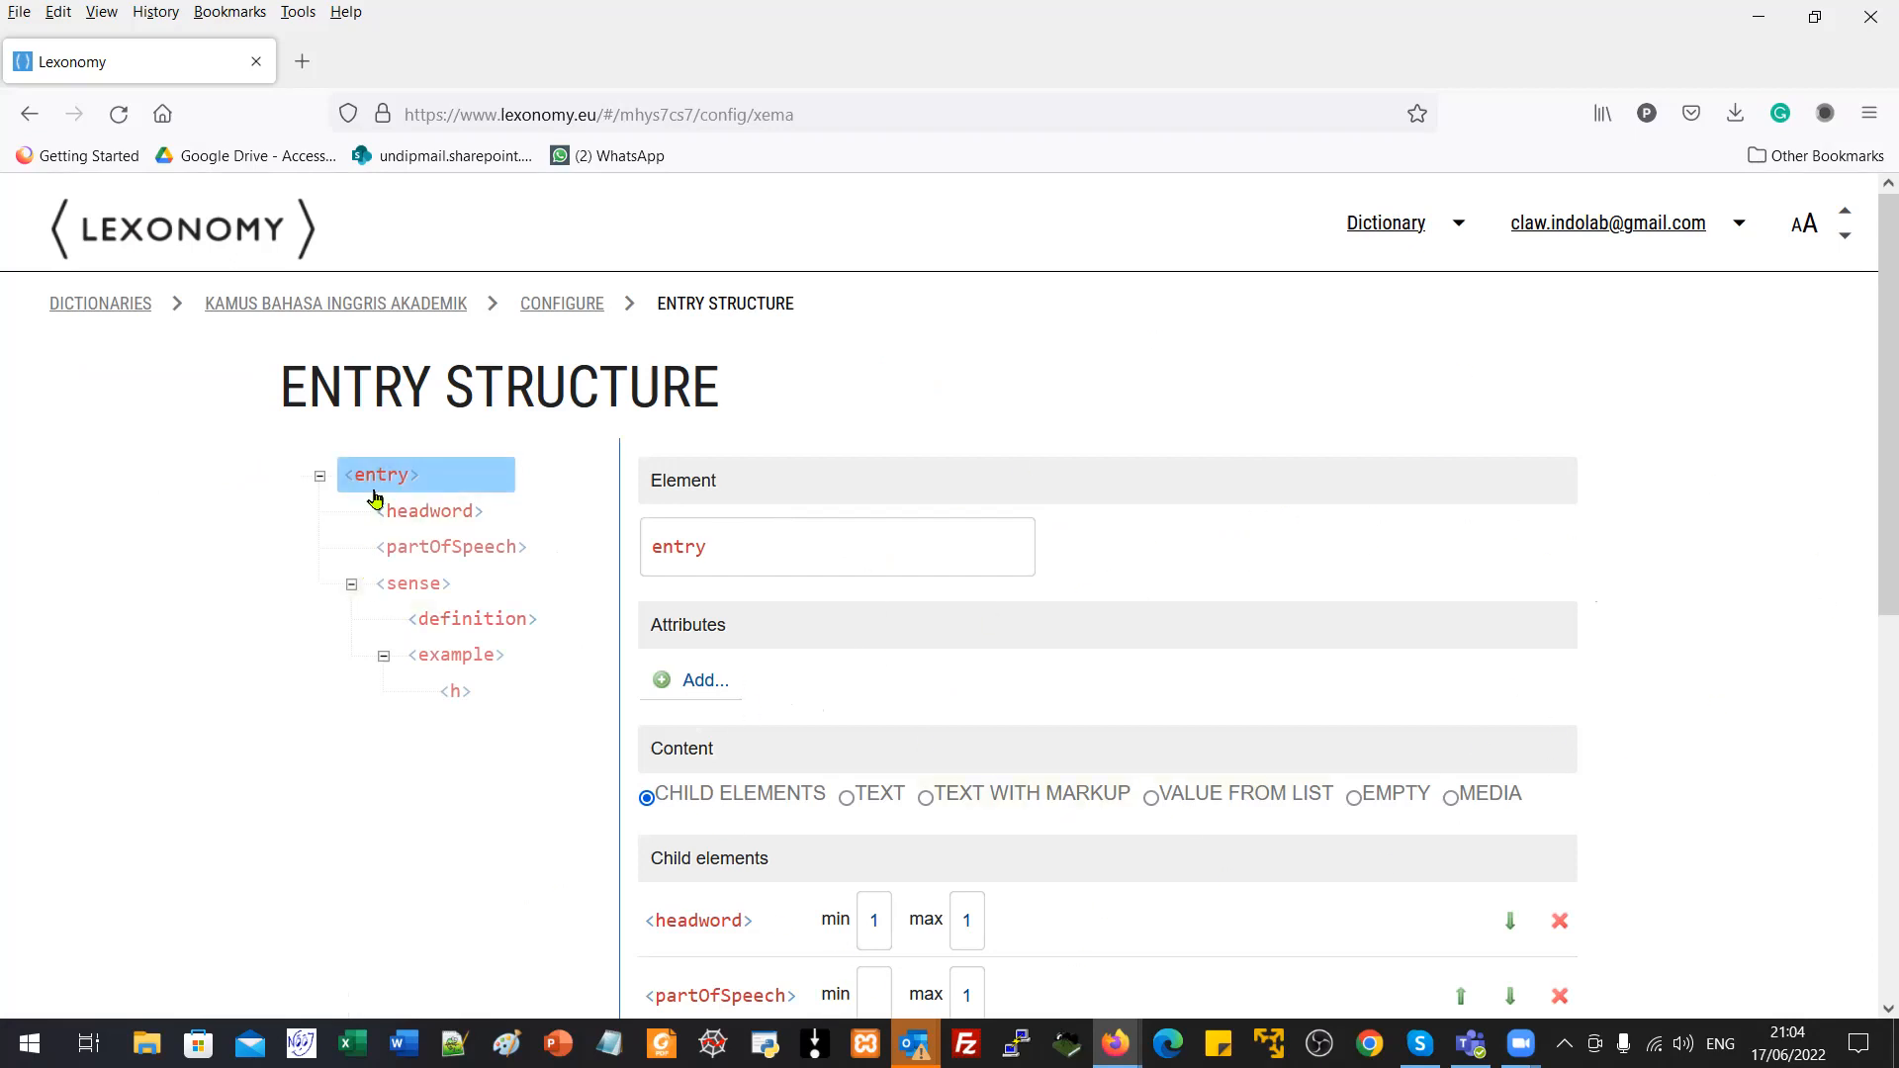
Step: Add a child element named frequency to the entry element
{"action": "left_click", "coordinate": [417, 479]}
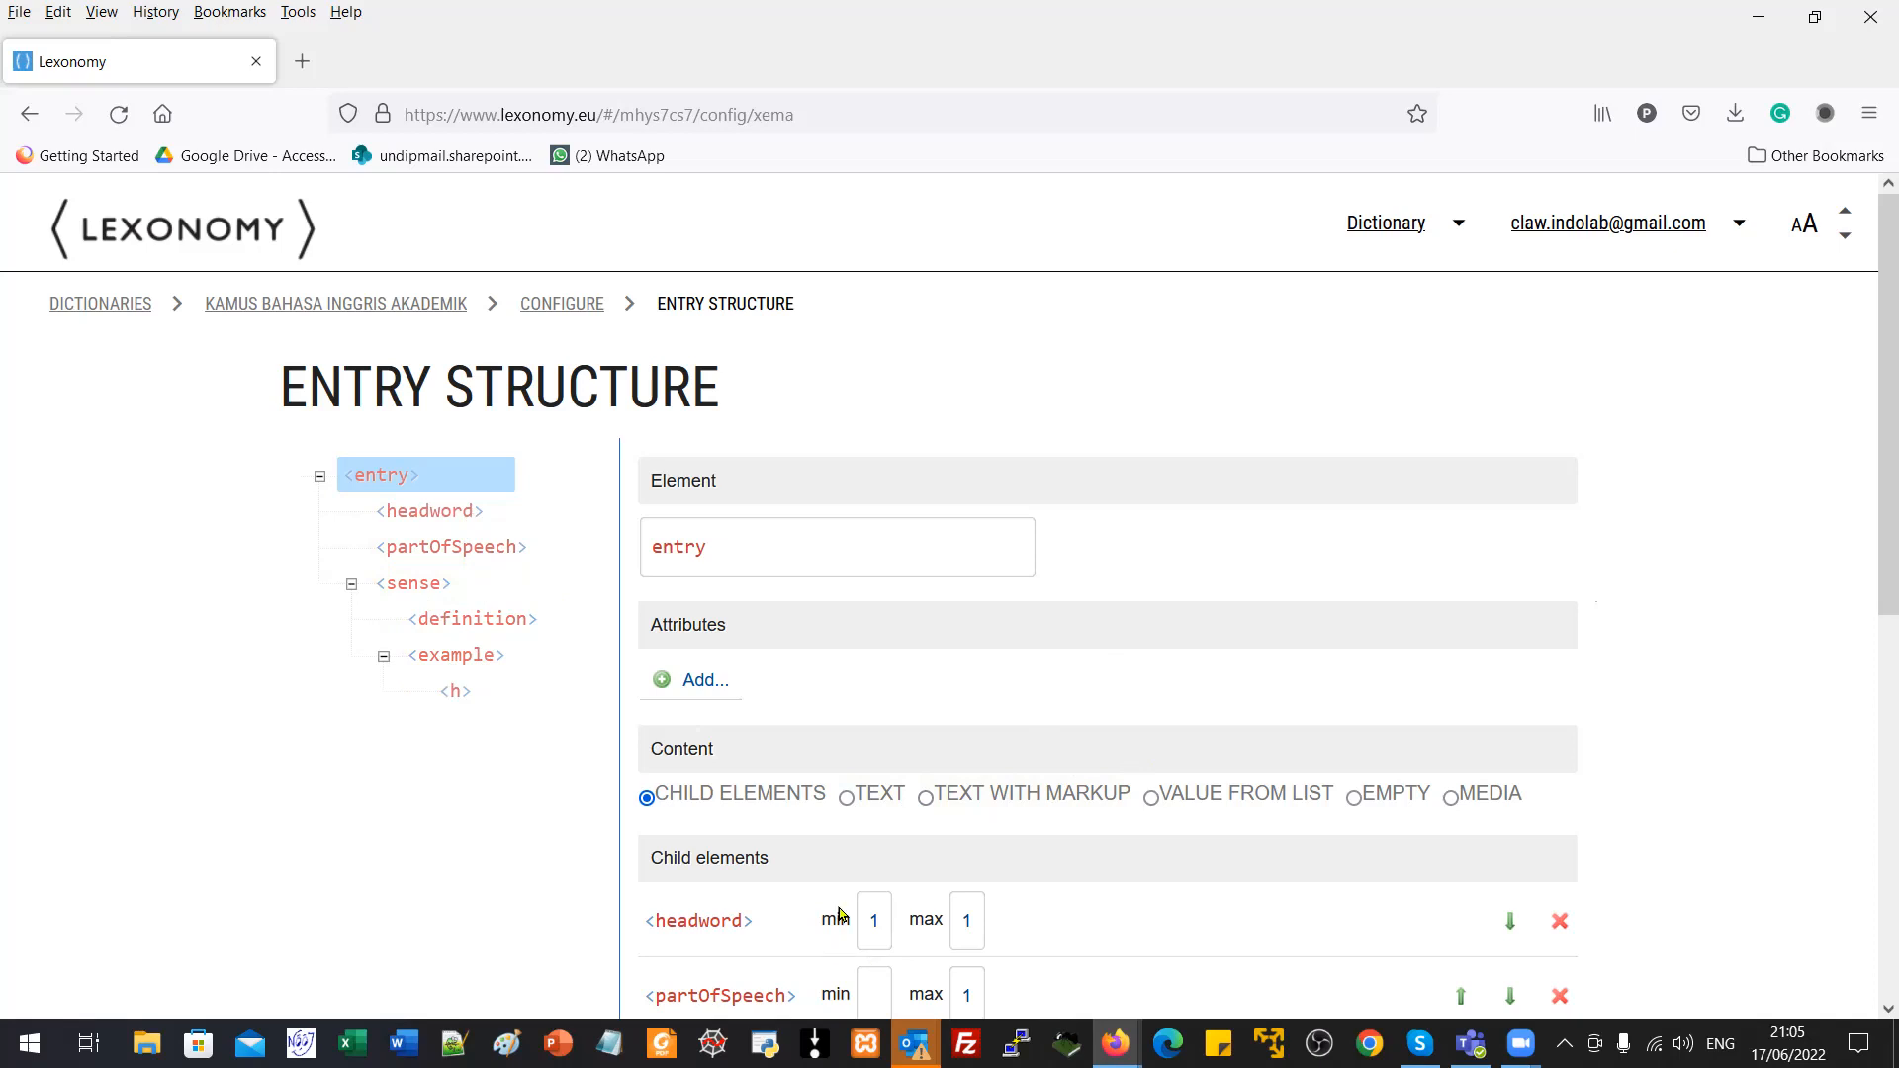
{"action": "scroll", "coordinate": [1057, 524], "scroll_direction": "down", "scroll_amount": 2}
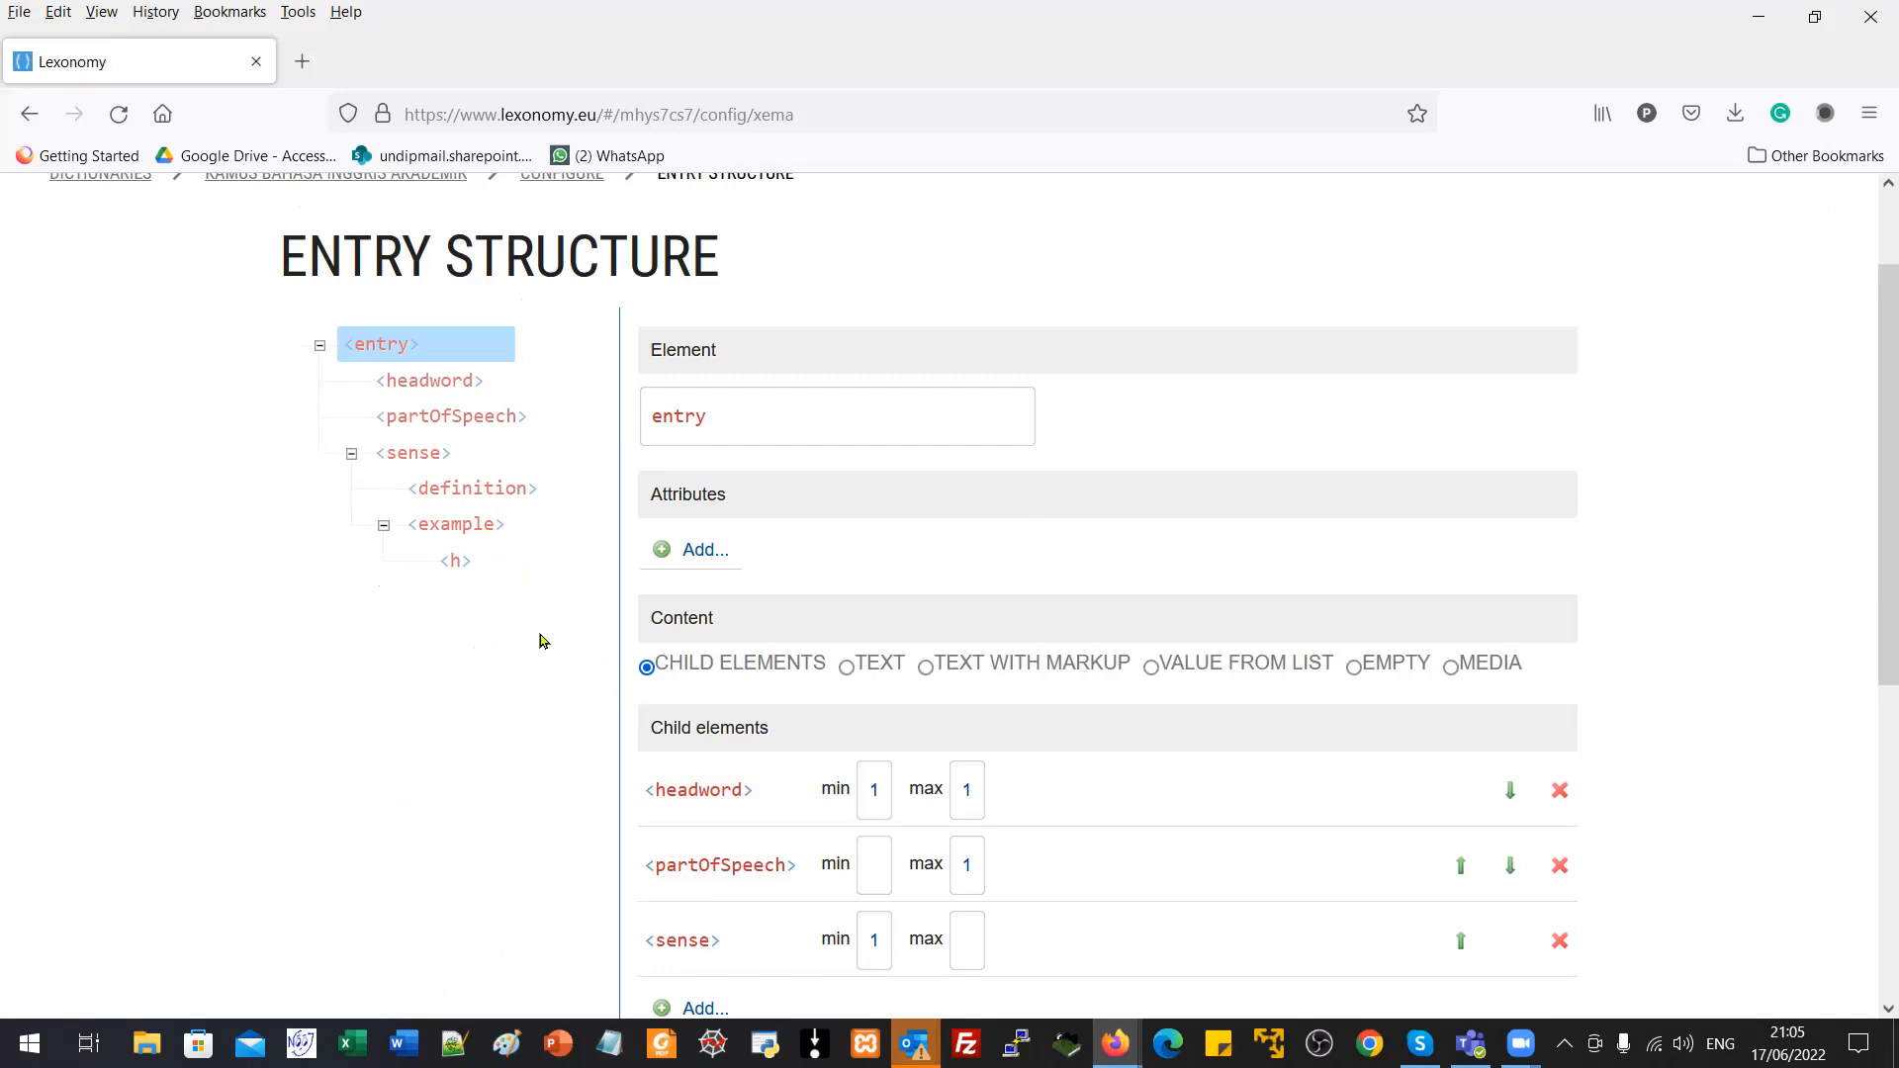
{"action": "scroll", "coordinate": [614, 554], "scroll_direction": "down", "scroll_amount": 1}
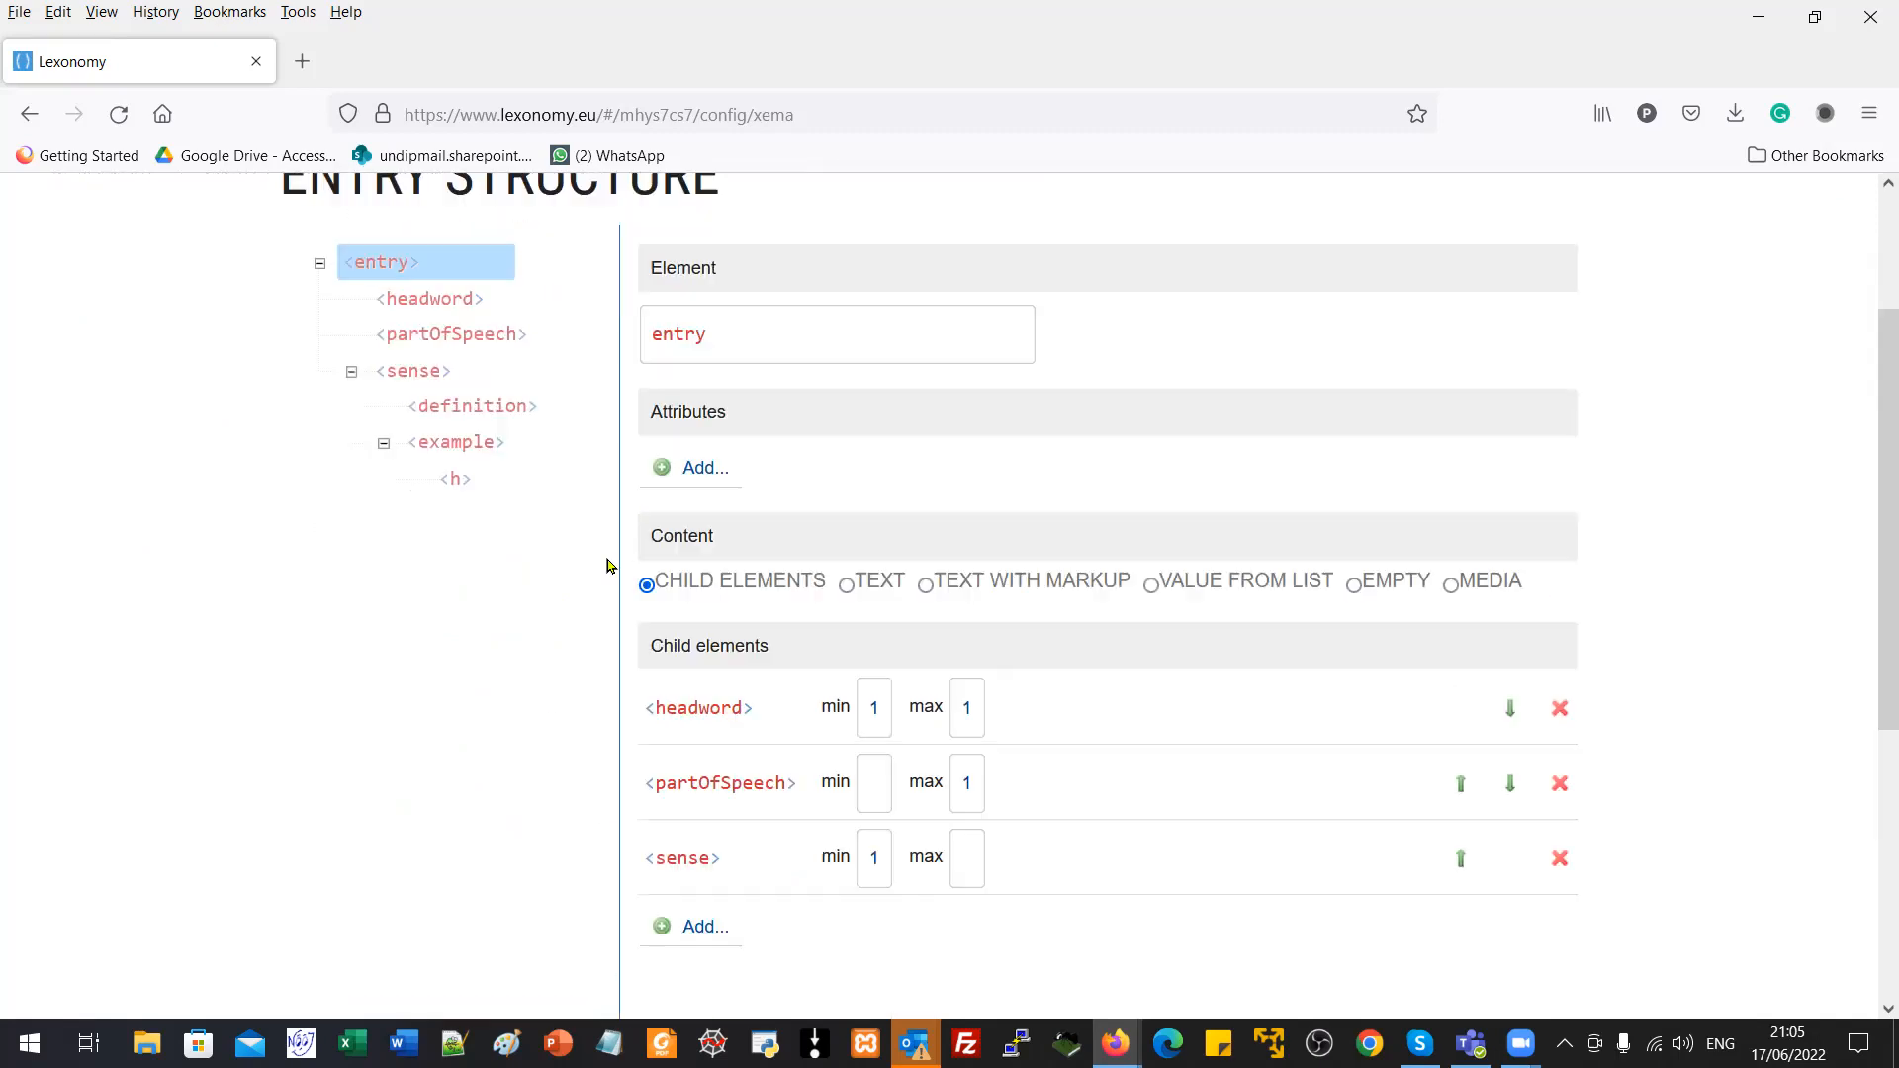
{"action": "scroll", "coordinate": [633, 525], "scroll_direction": "up", "scroll_amount": 1}
{"action": "scroll", "coordinate": [722, 584], "scroll_direction": "down", "scroll_amount": 2}
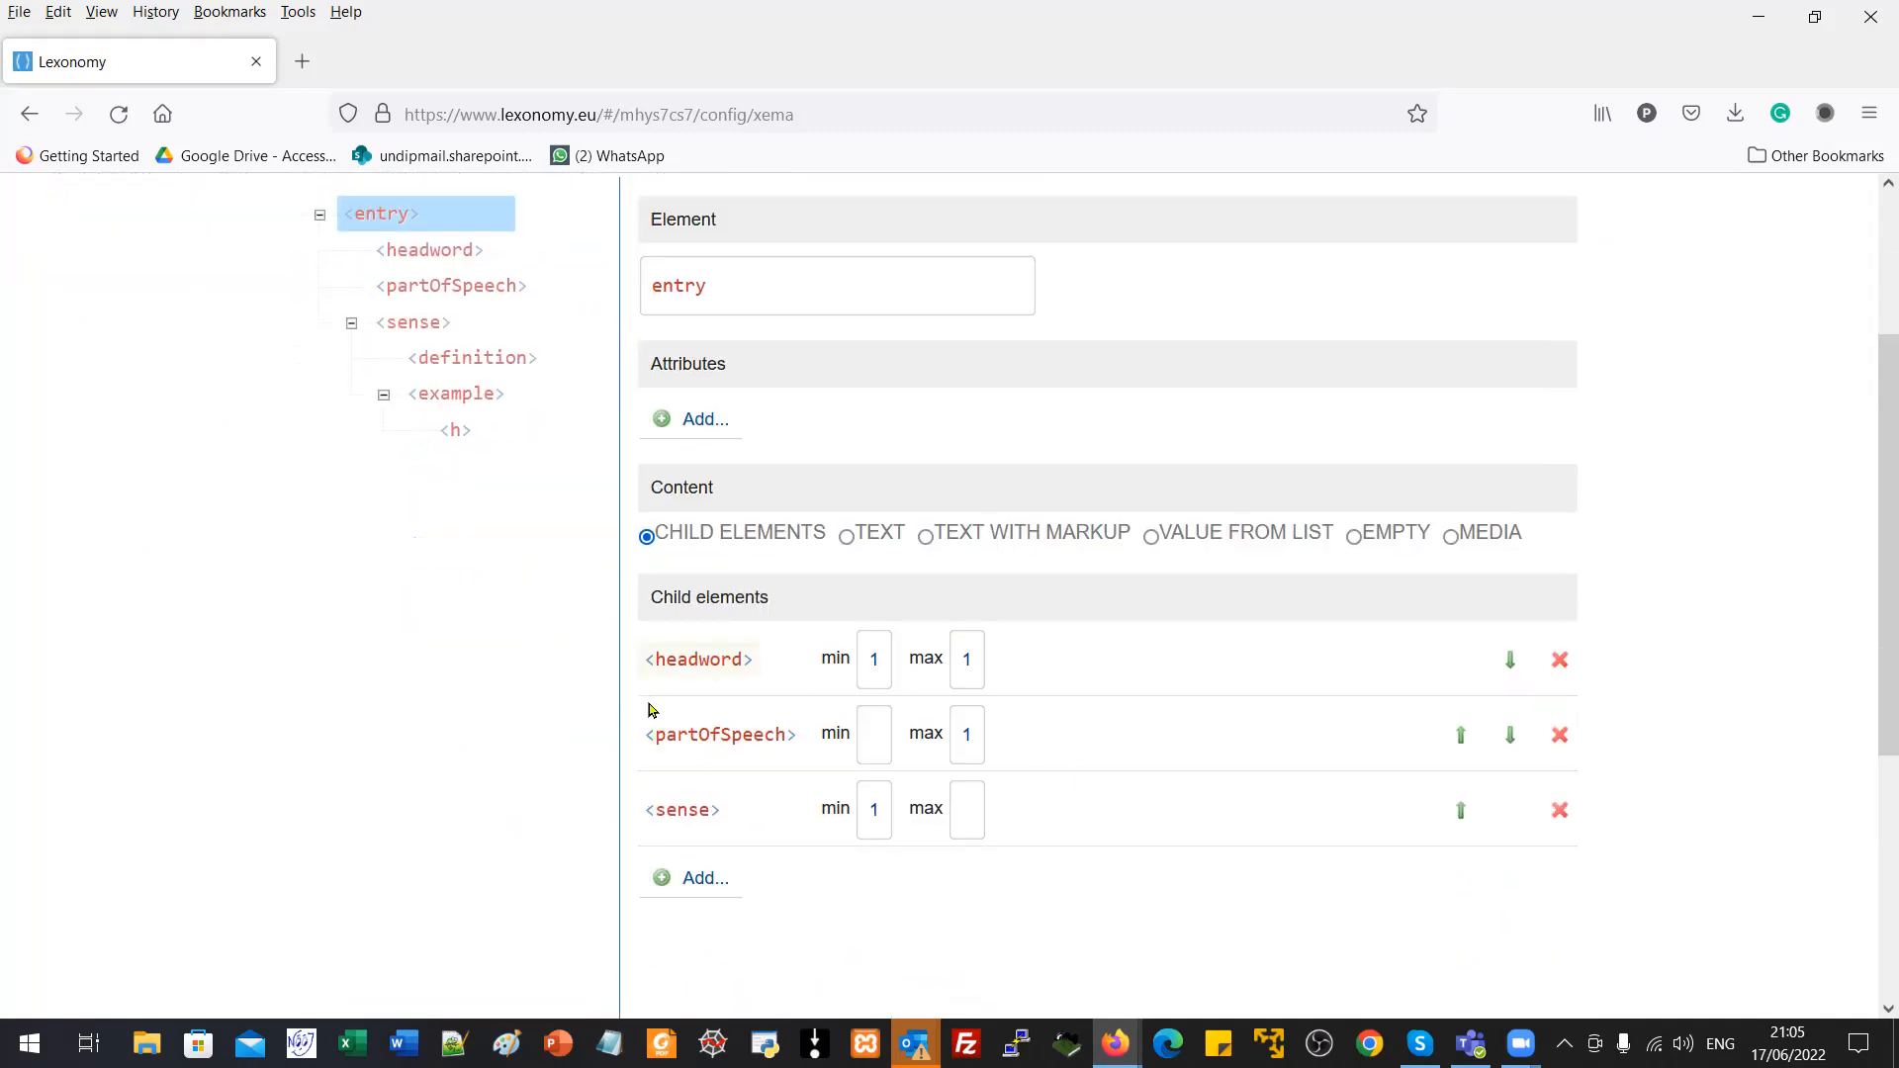
{"action": "left_click", "coordinate": [683, 881]}
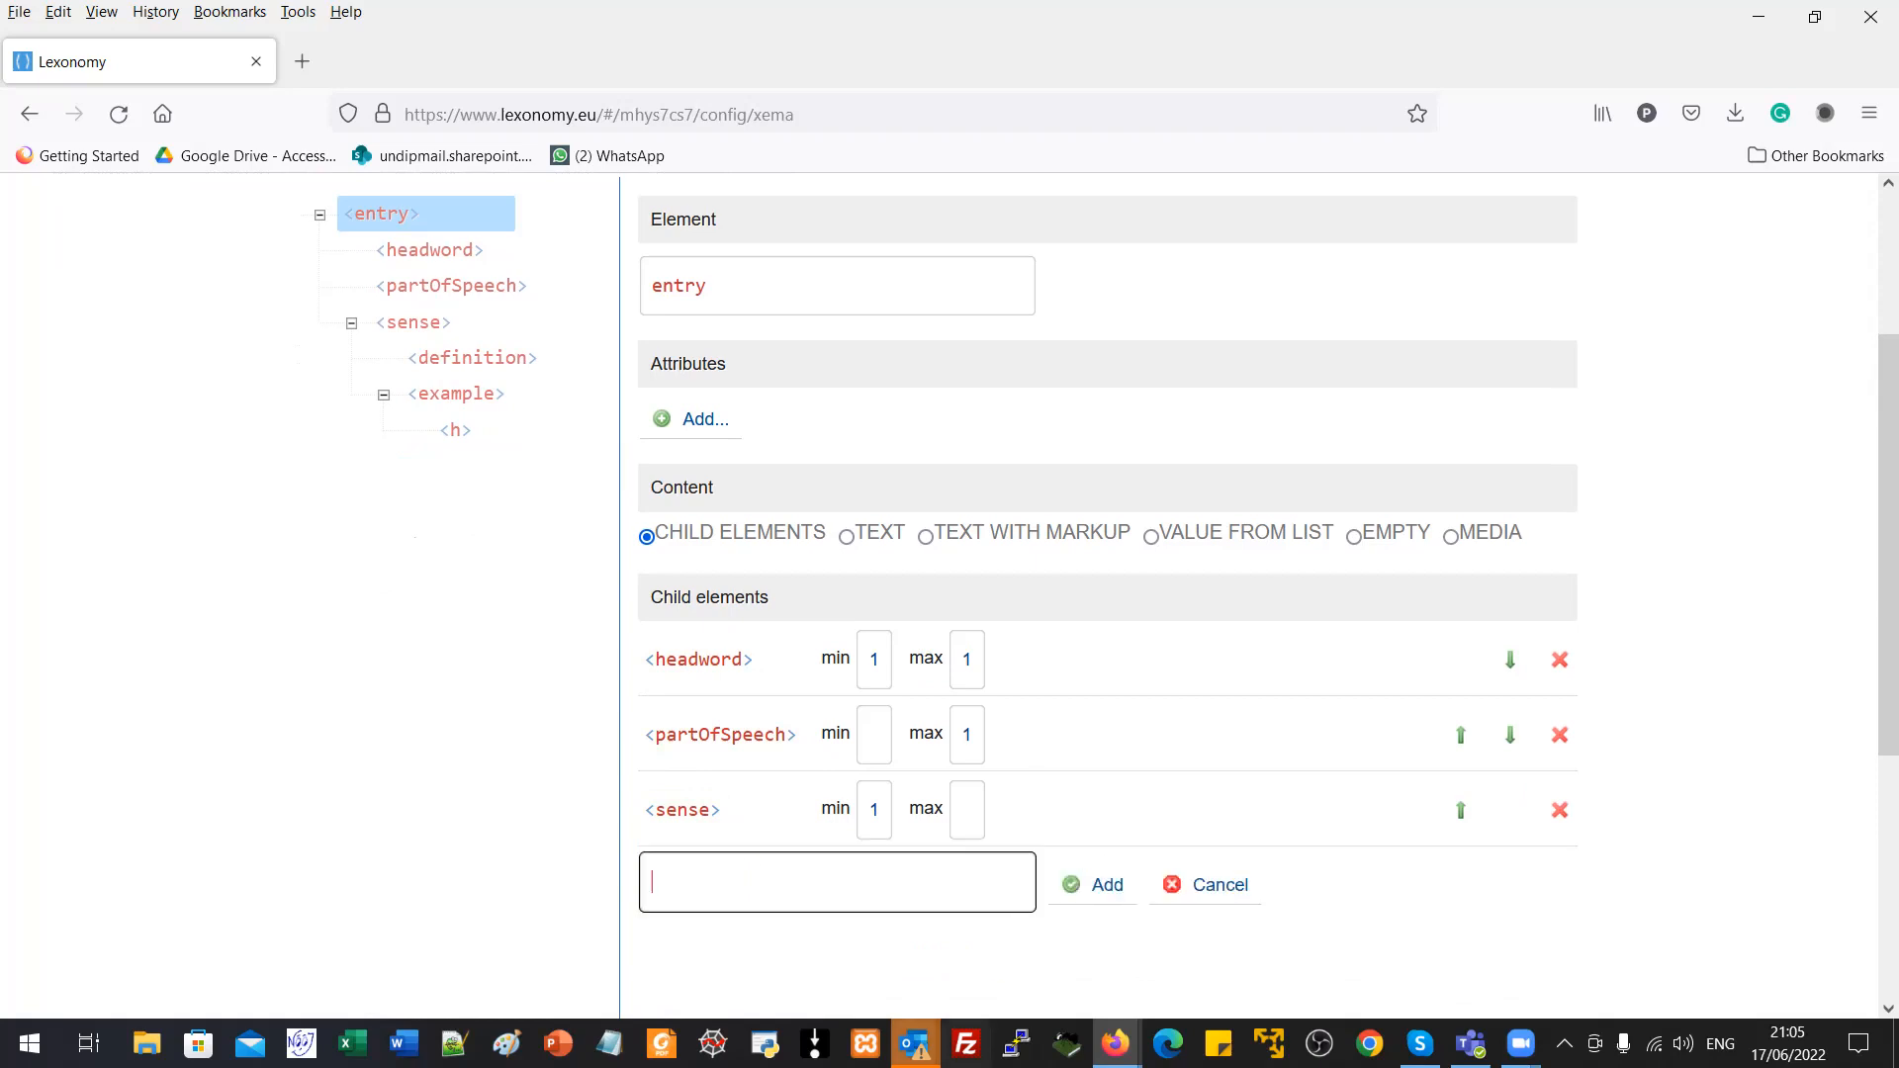
{"action": "type", "text": "frequency"}
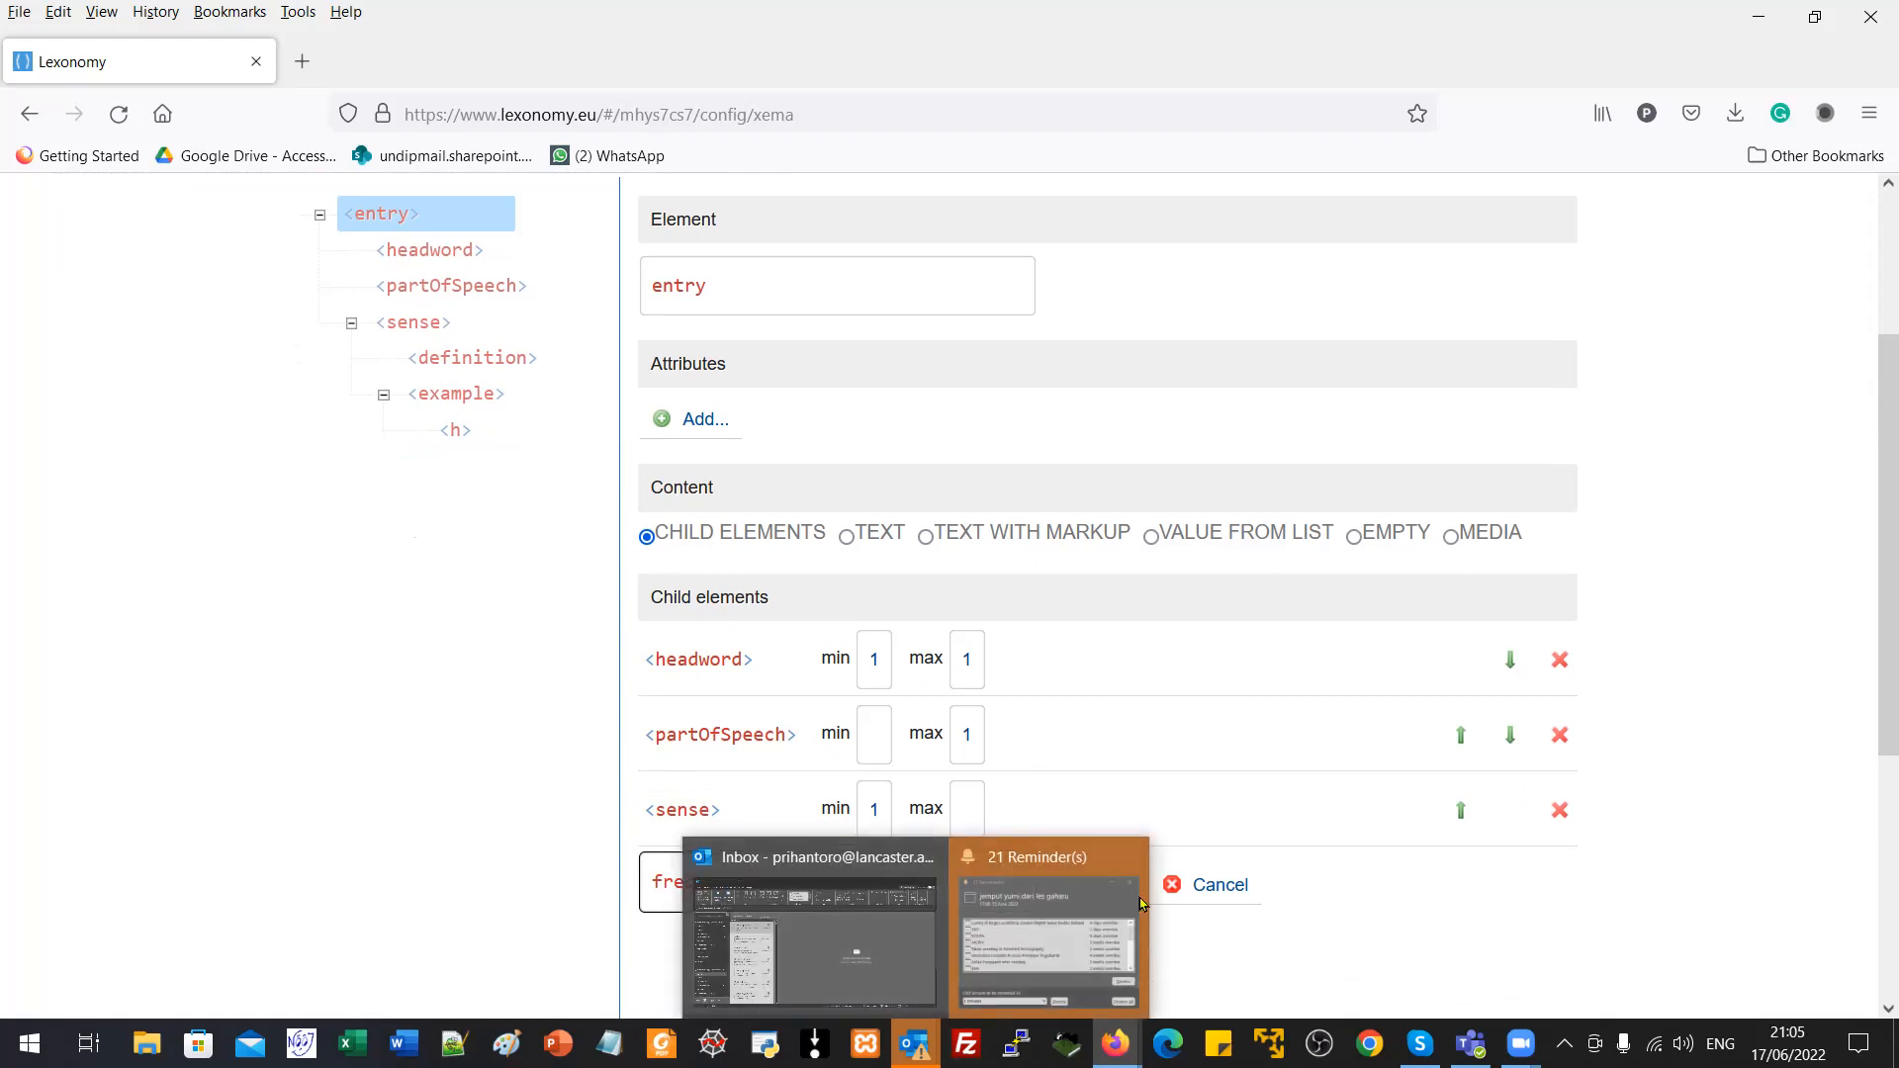
{"action": "left_click", "coordinate": [1426, 1005]}
{"action": "left_click", "coordinate": [1097, 893]}
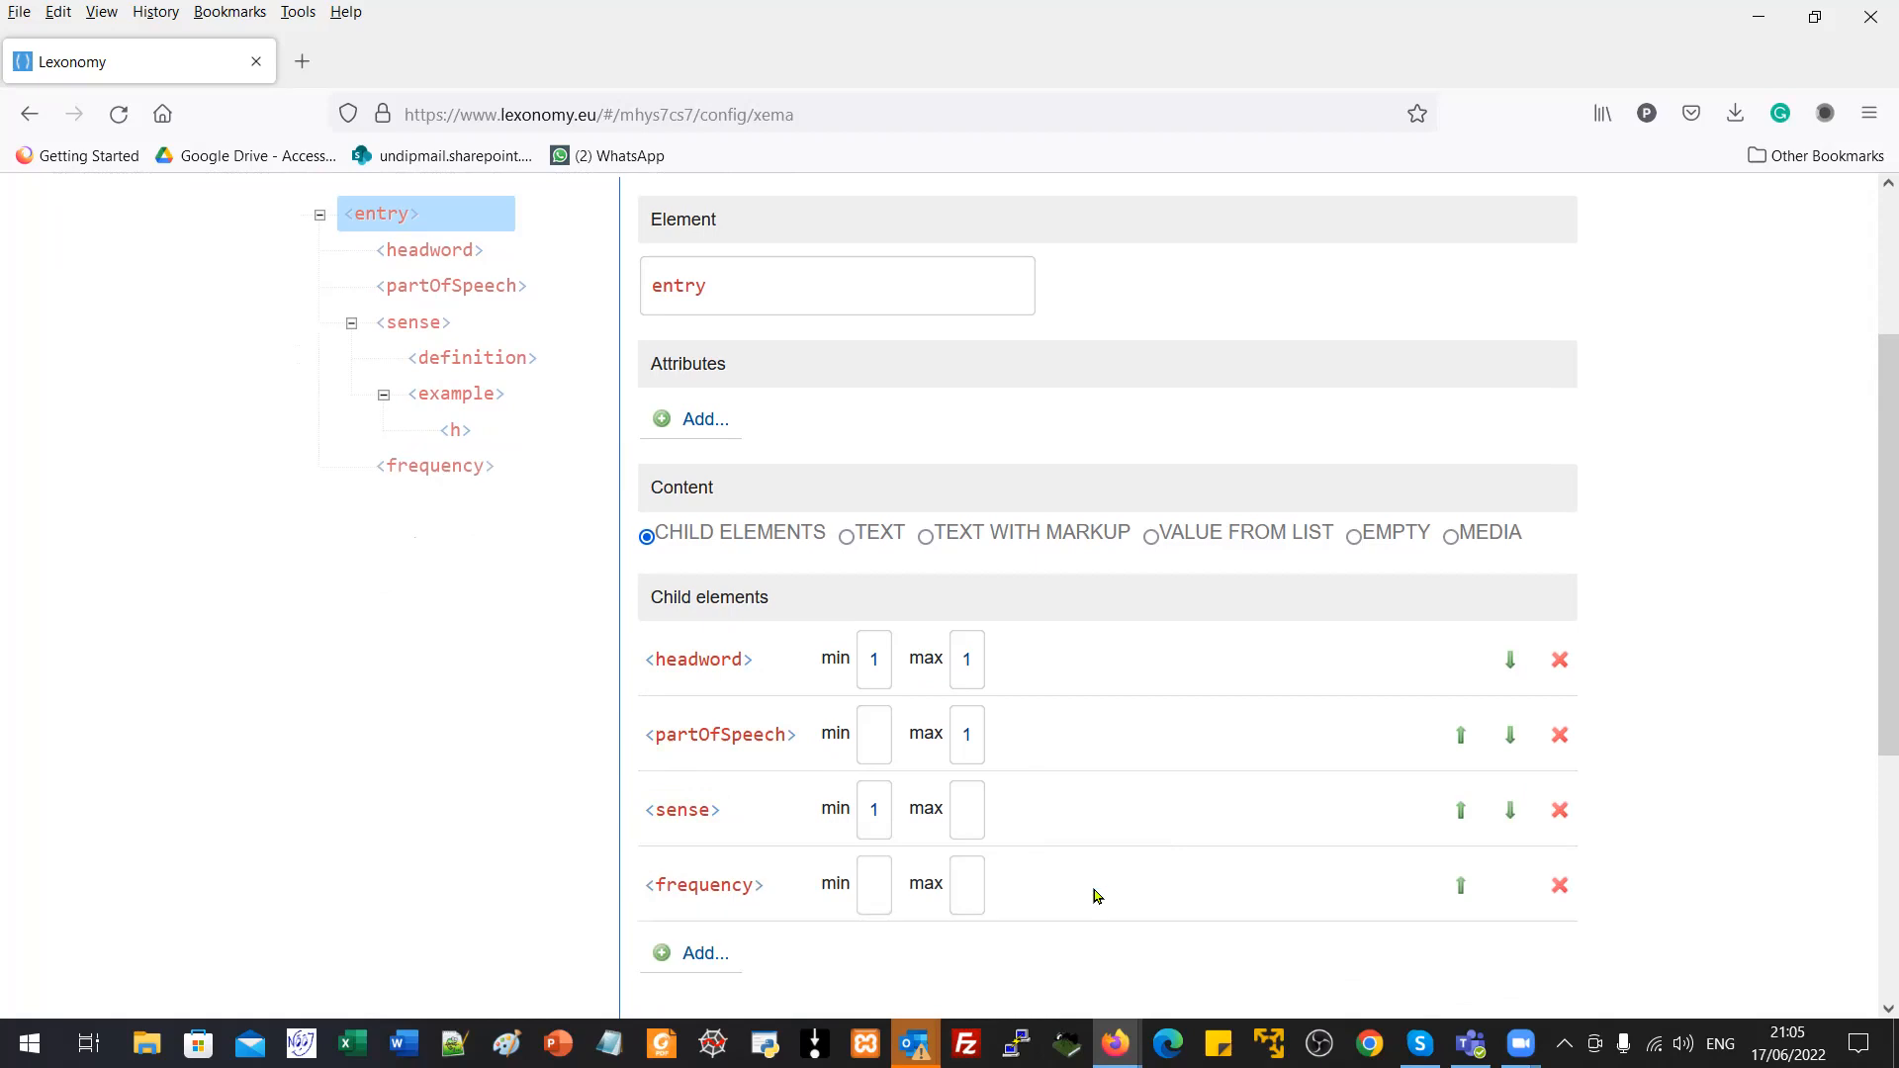
Step: Move the frequency element above sense and fill in 1 for both its minimum and maximum
{"action": "left_click", "coordinate": [878, 888]}
{"action": "left_click", "coordinate": [1462, 889]}
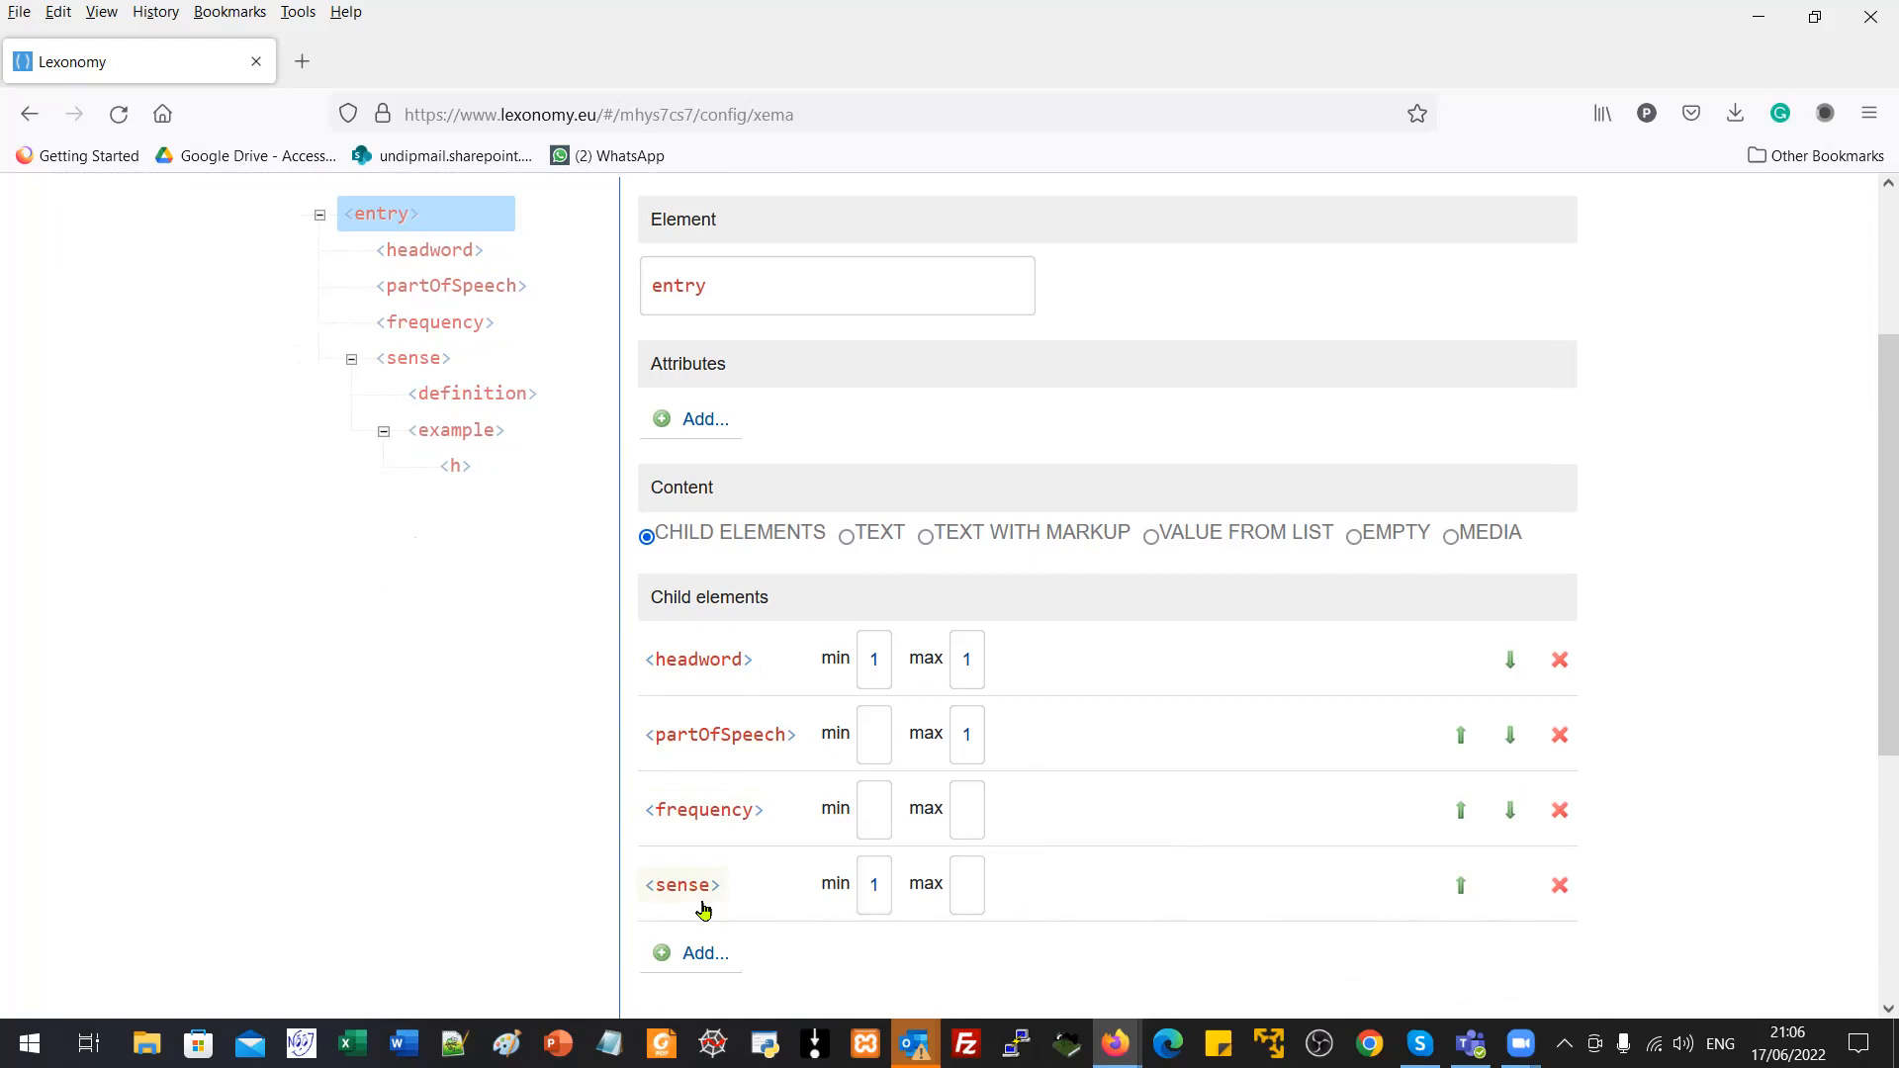
{"action": "left_click", "coordinate": [872, 813]}
{"action": "type", "text": "1"}
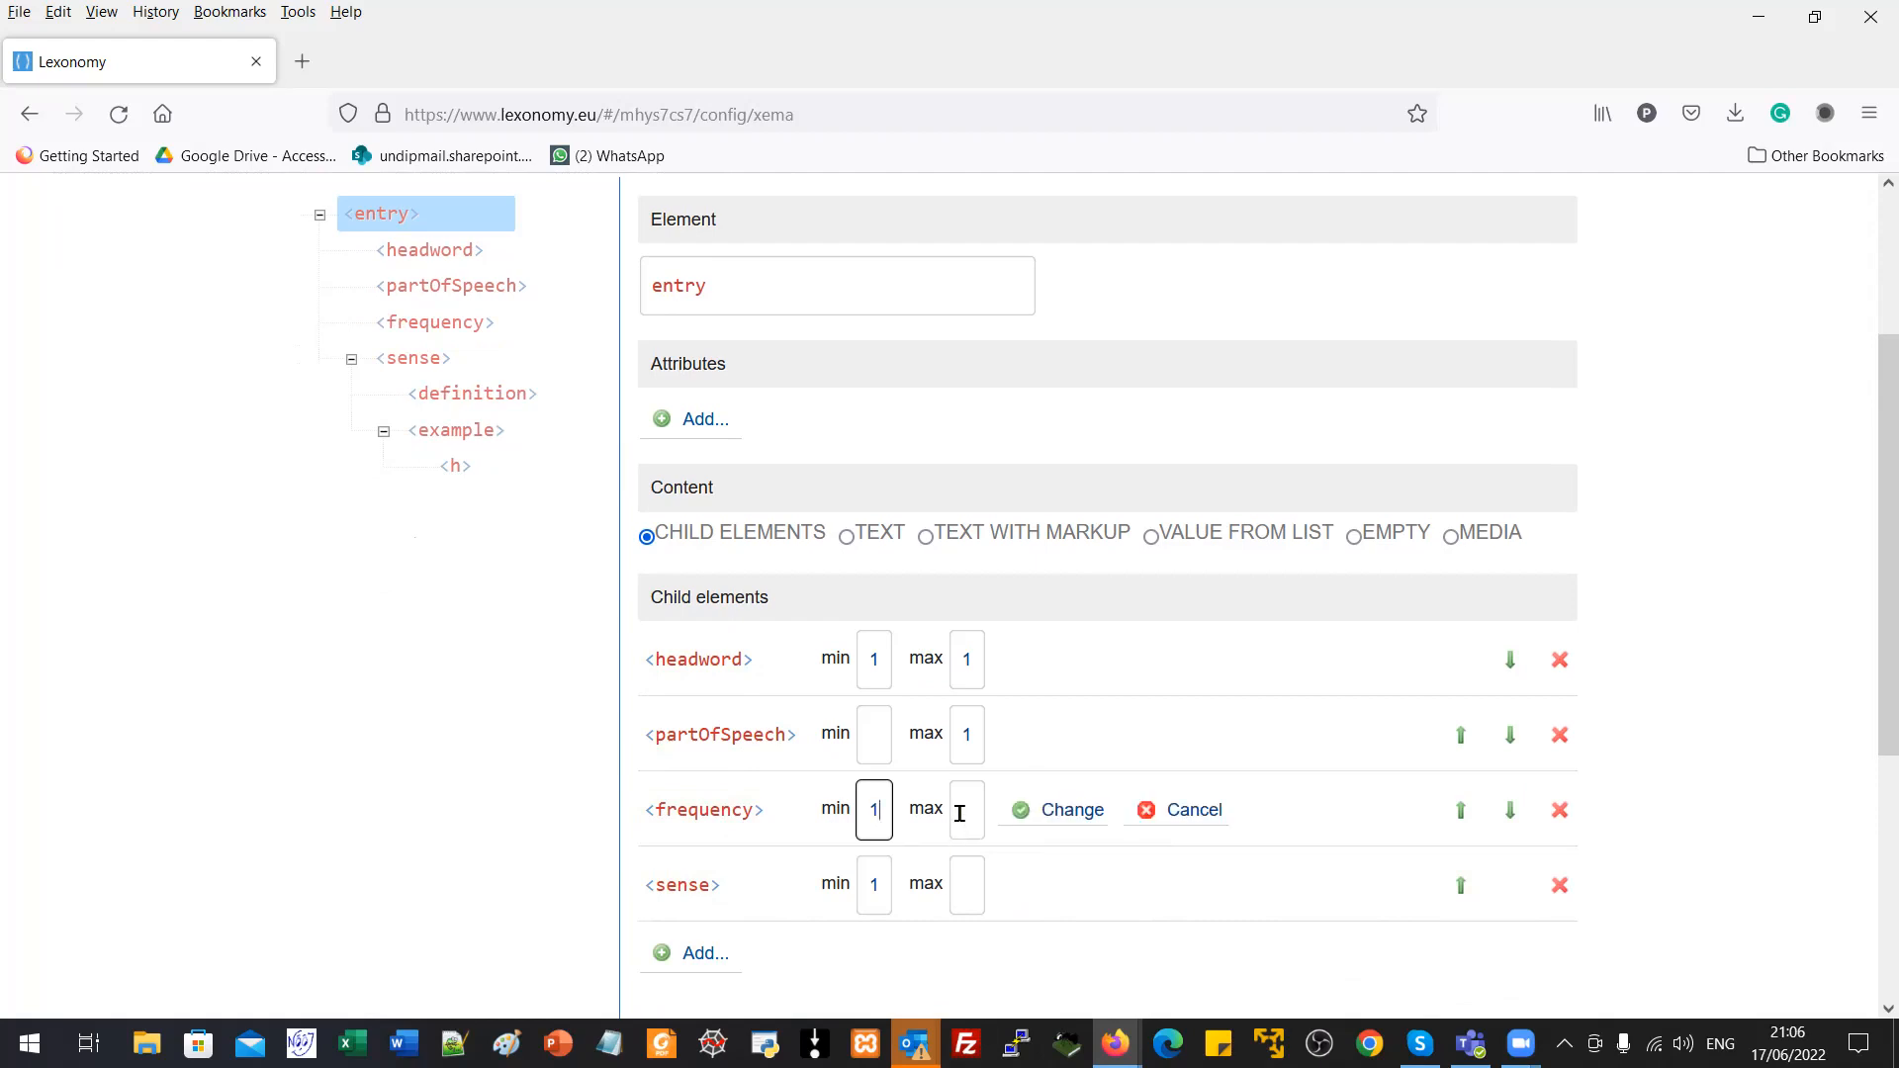
{"action": "key", "text": "Tab"}
{"action": "type", "text": "1"}
Step: Set the minimum of the partOfSpeech child element to 1 and apply the change
{"action": "left_click", "coordinate": [875, 735]}
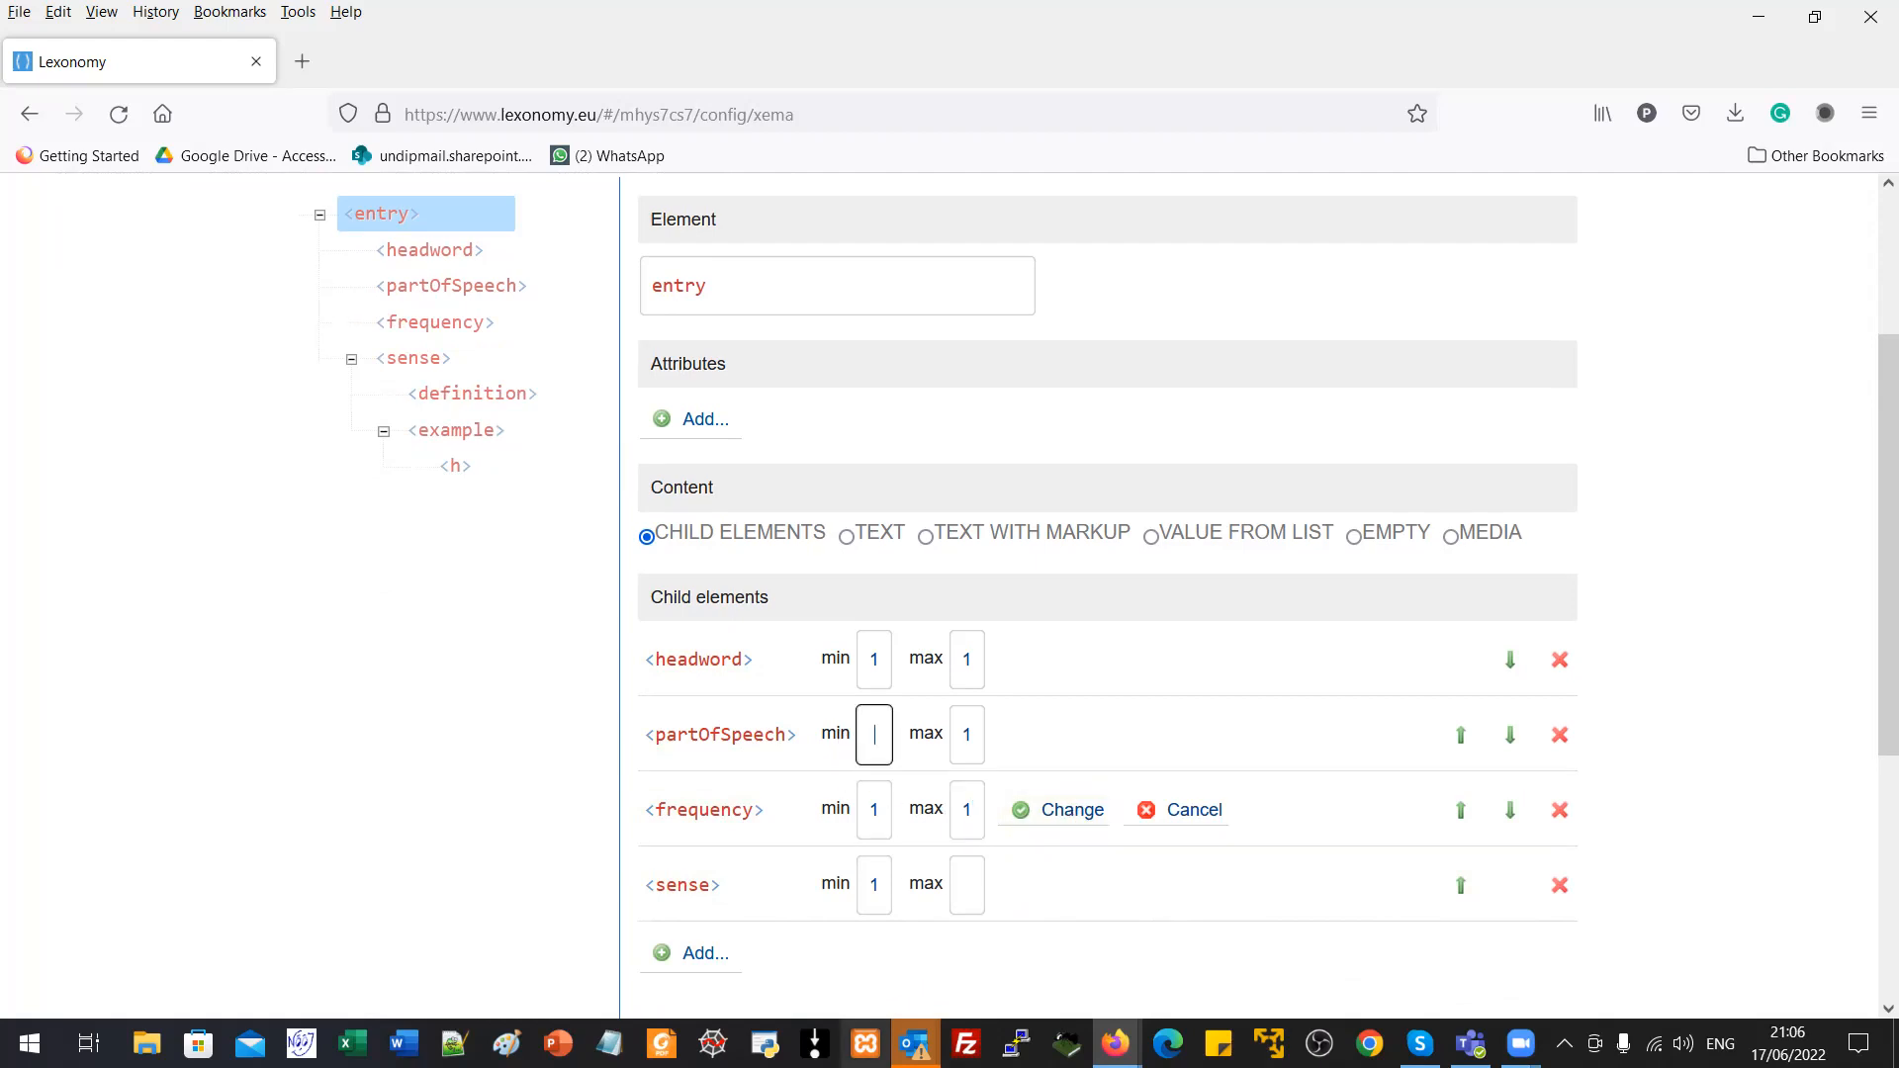
{"action": "type", "text": "1"}
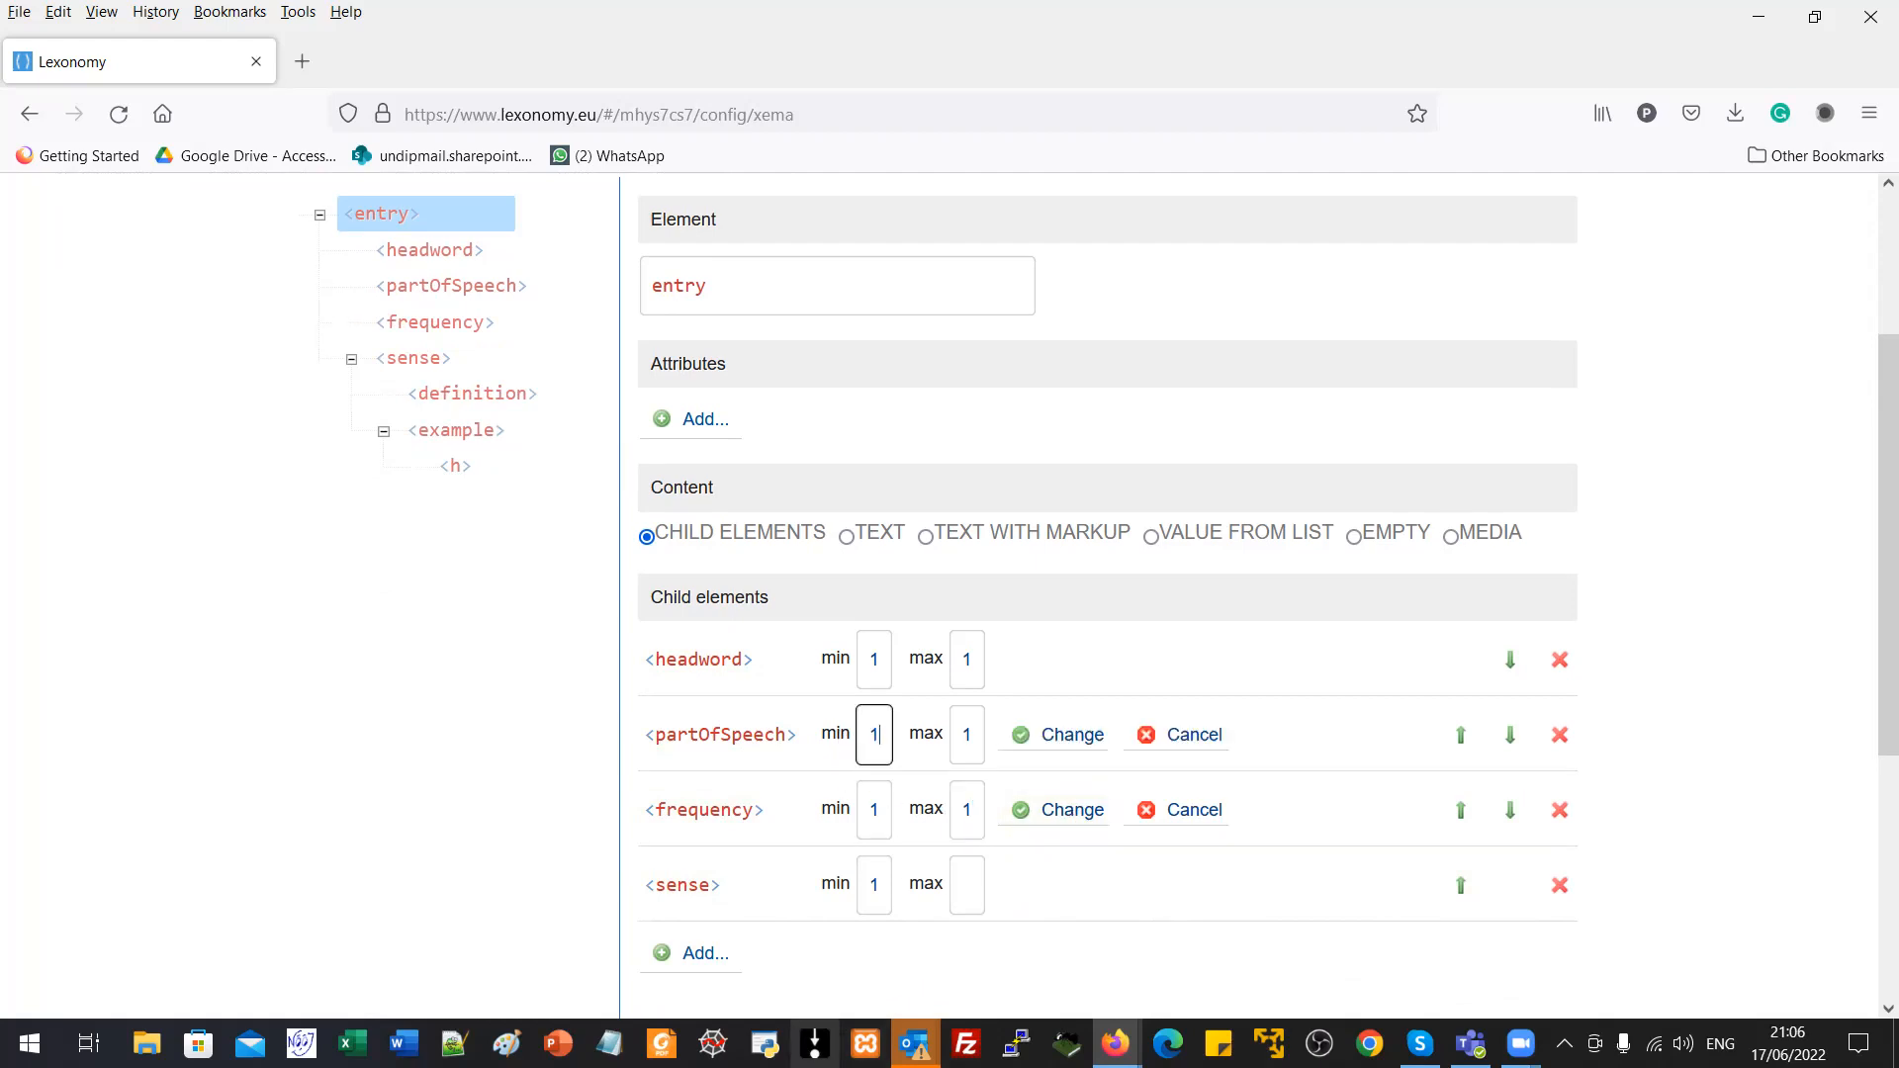
{"action": "left_click", "coordinate": [1073, 735]}
Step: Set the frequency child element's minimum and maximum to 1 again and apply the change
{"action": "left_click", "coordinate": [882, 810]}
{"action": "key", "text": "BackSpace"}
{"action": "type", "text": "1"}
{"action": "left_click", "coordinate": [967, 818]}
{"action": "type", "text": "1"}
{"action": "left_click", "coordinate": [1070, 823]}
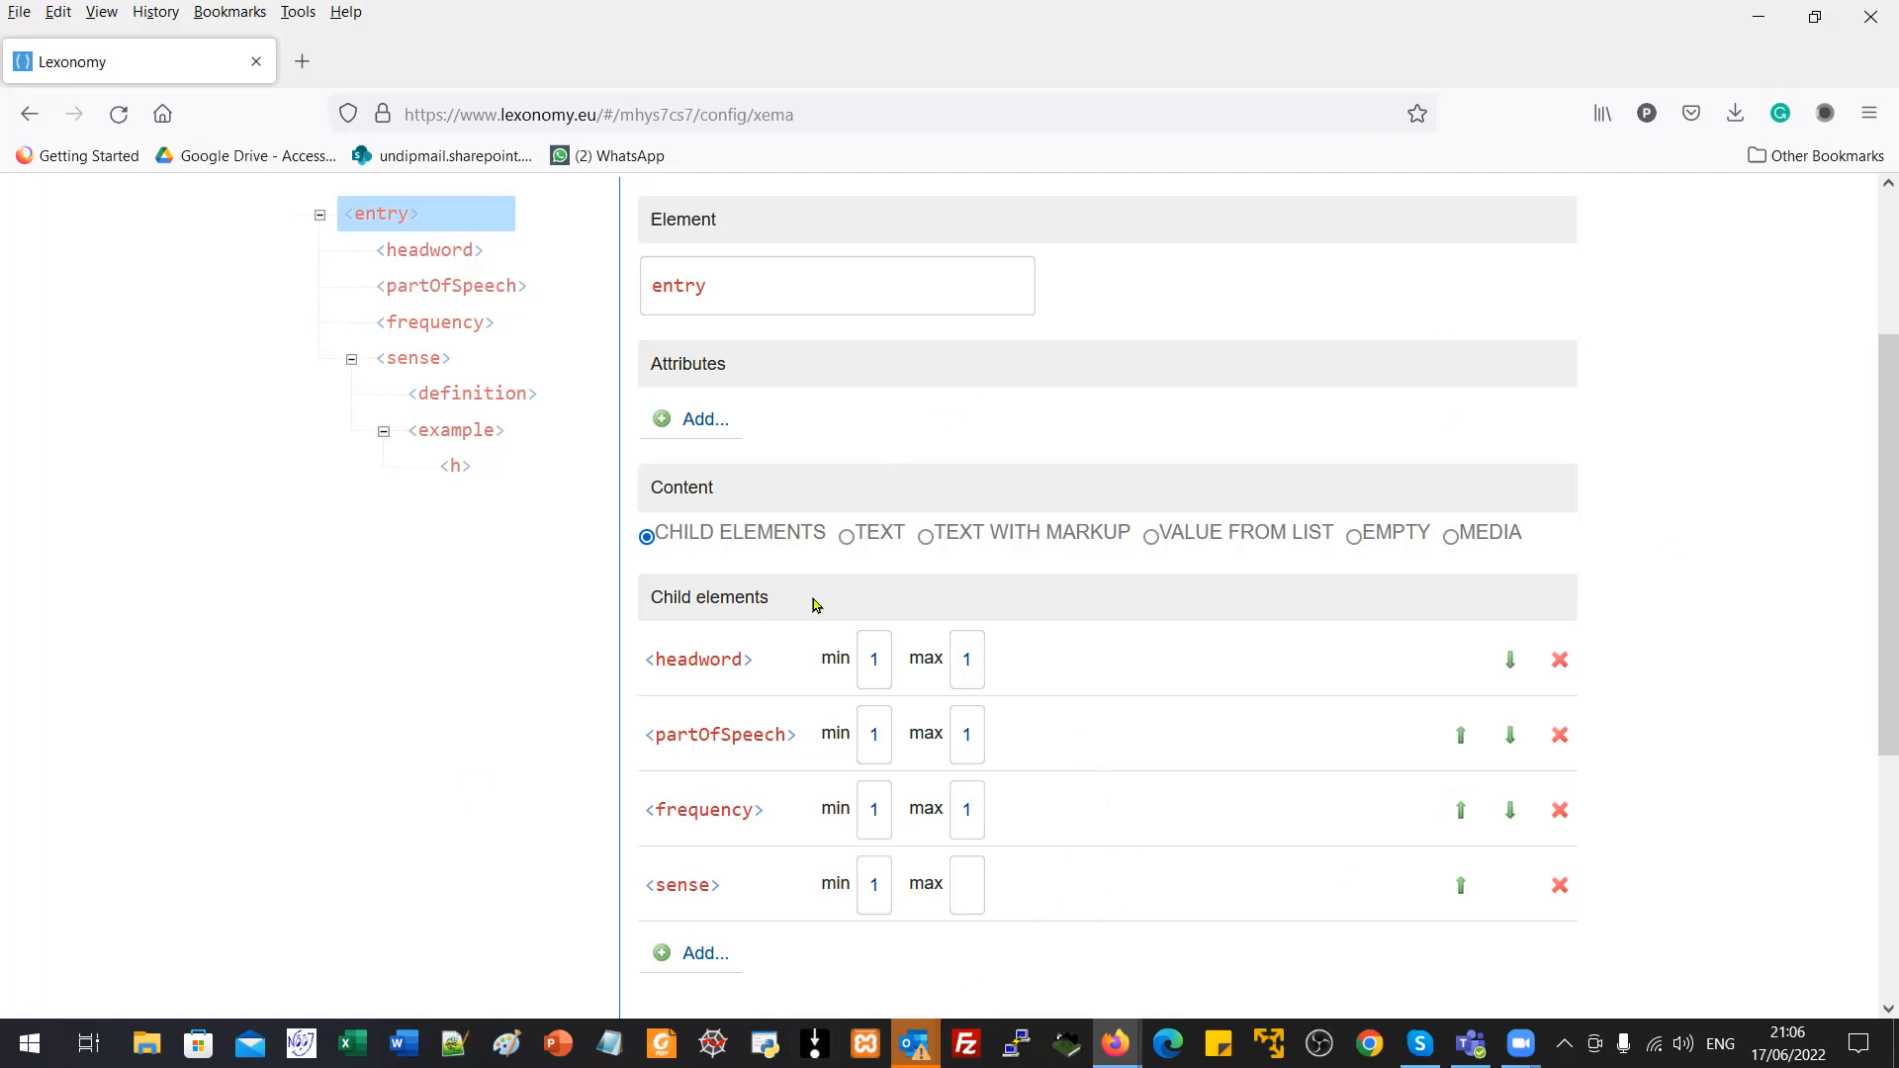
Step: Save the modified entry structure
{"action": "scroll", "coordinate": [967, 525], "scroll_direction": "down", "scroll_amount": 1}
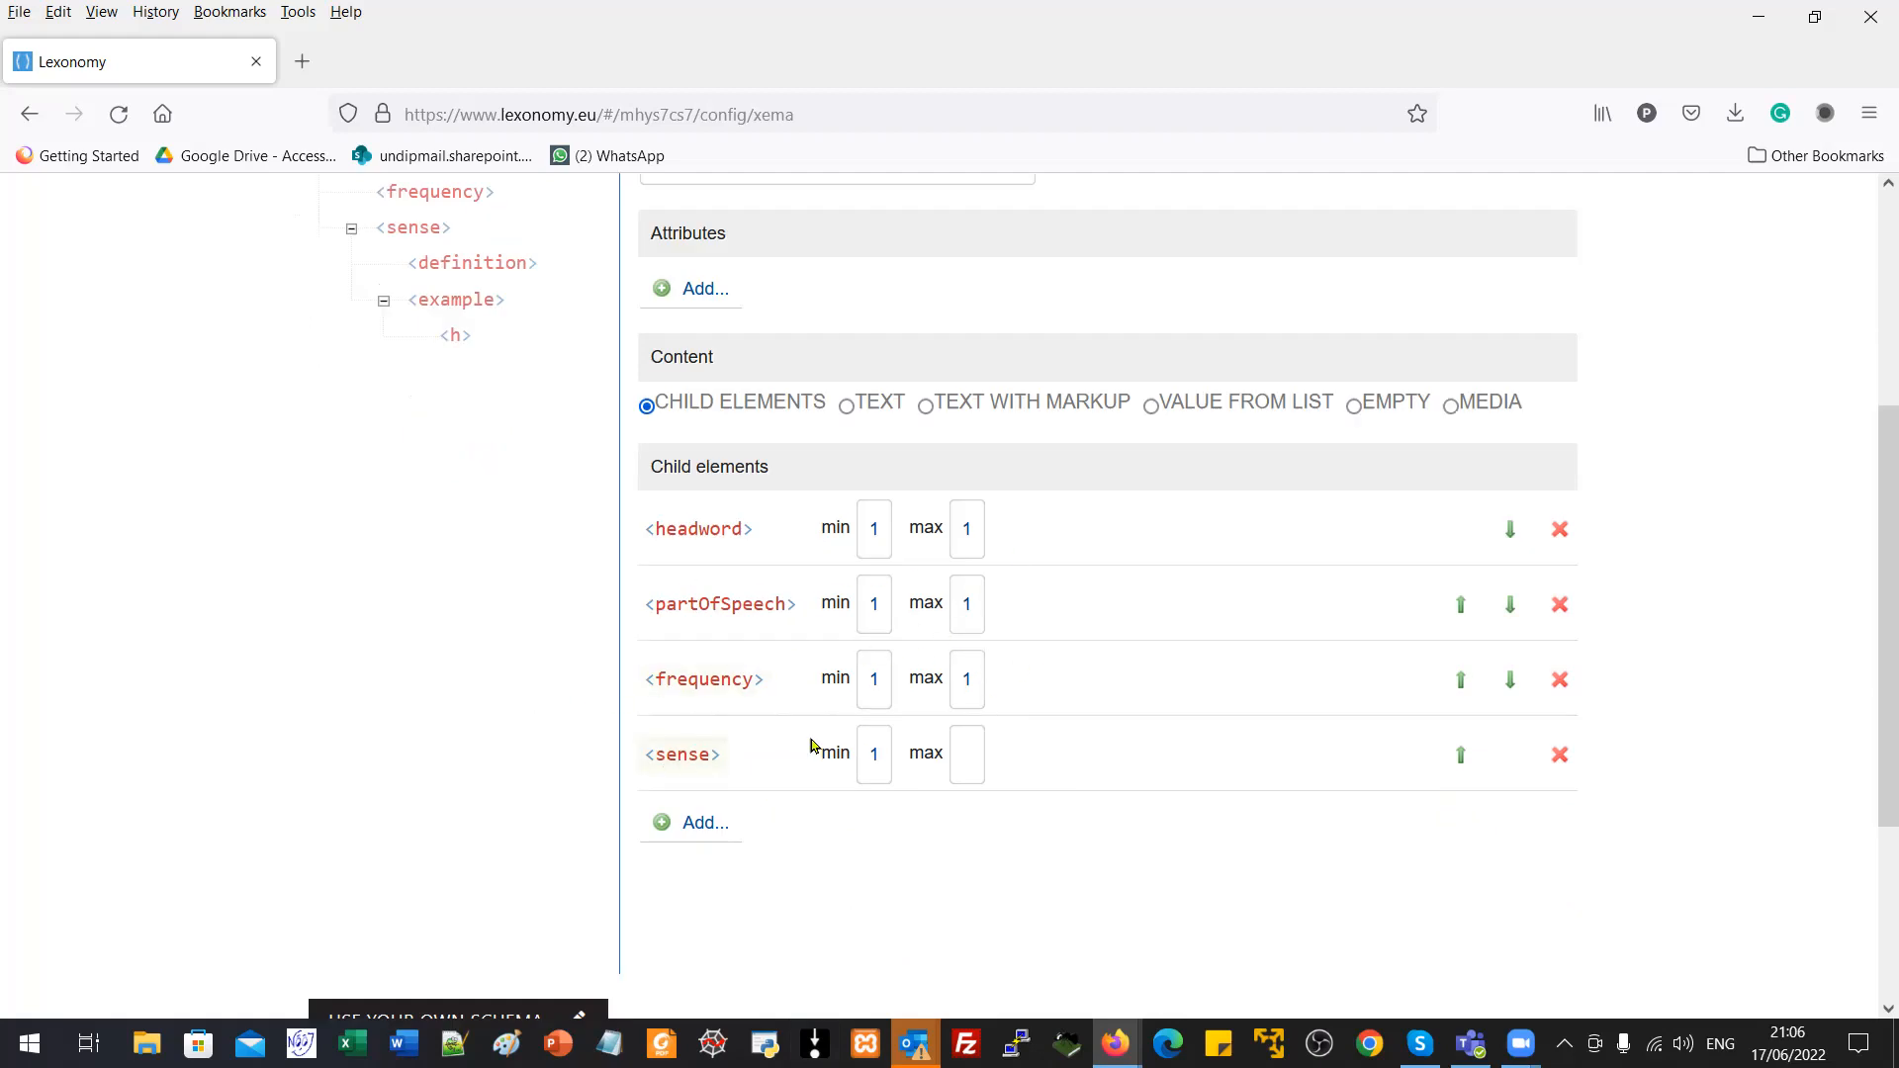
{"action": "scroll", "coordinate": [431, 799], "scroll_direction": "down", "scroll_amount": 3}
{"action": "left_click", "coordinate": [446, 776]}
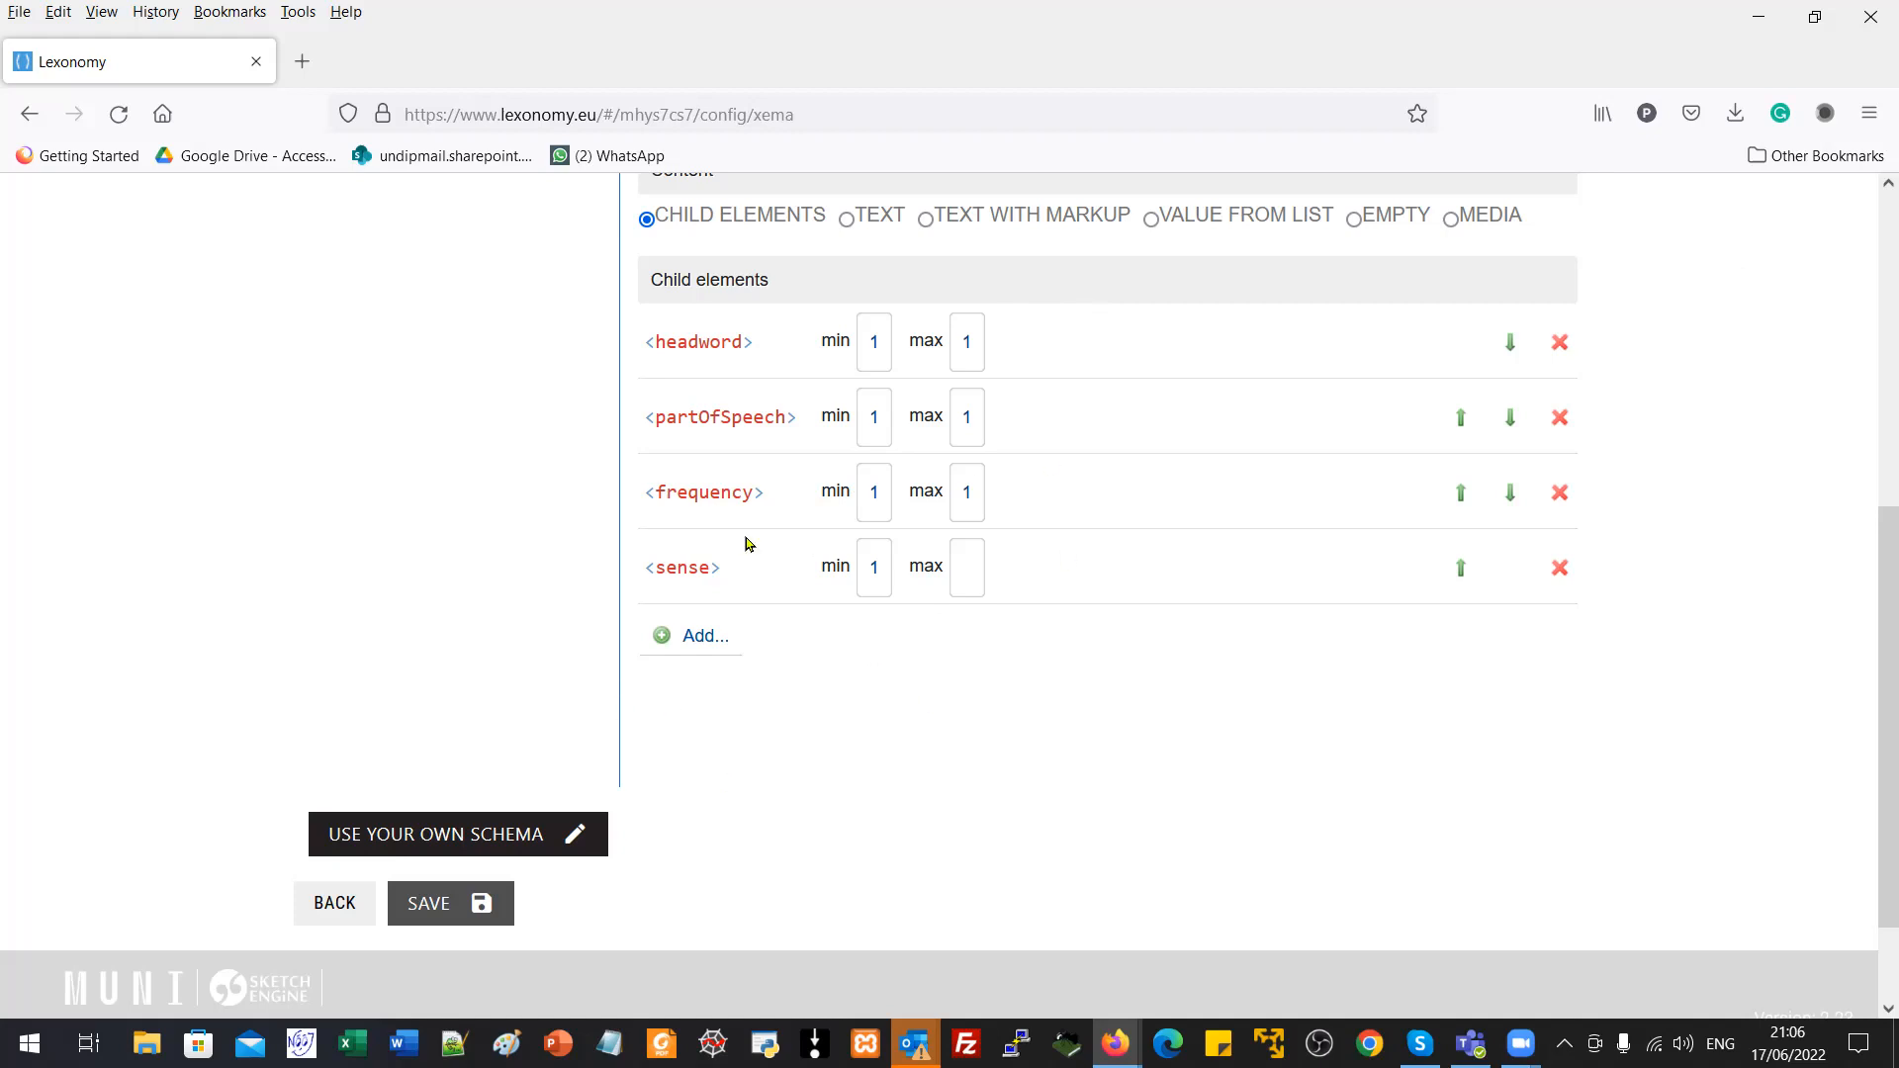
Step: Select the frequency element and set its content type to value from list
{"action": "scroll", "coordinate": [802, 823], "scroll_direction": "up", "scroll_amount": 1}
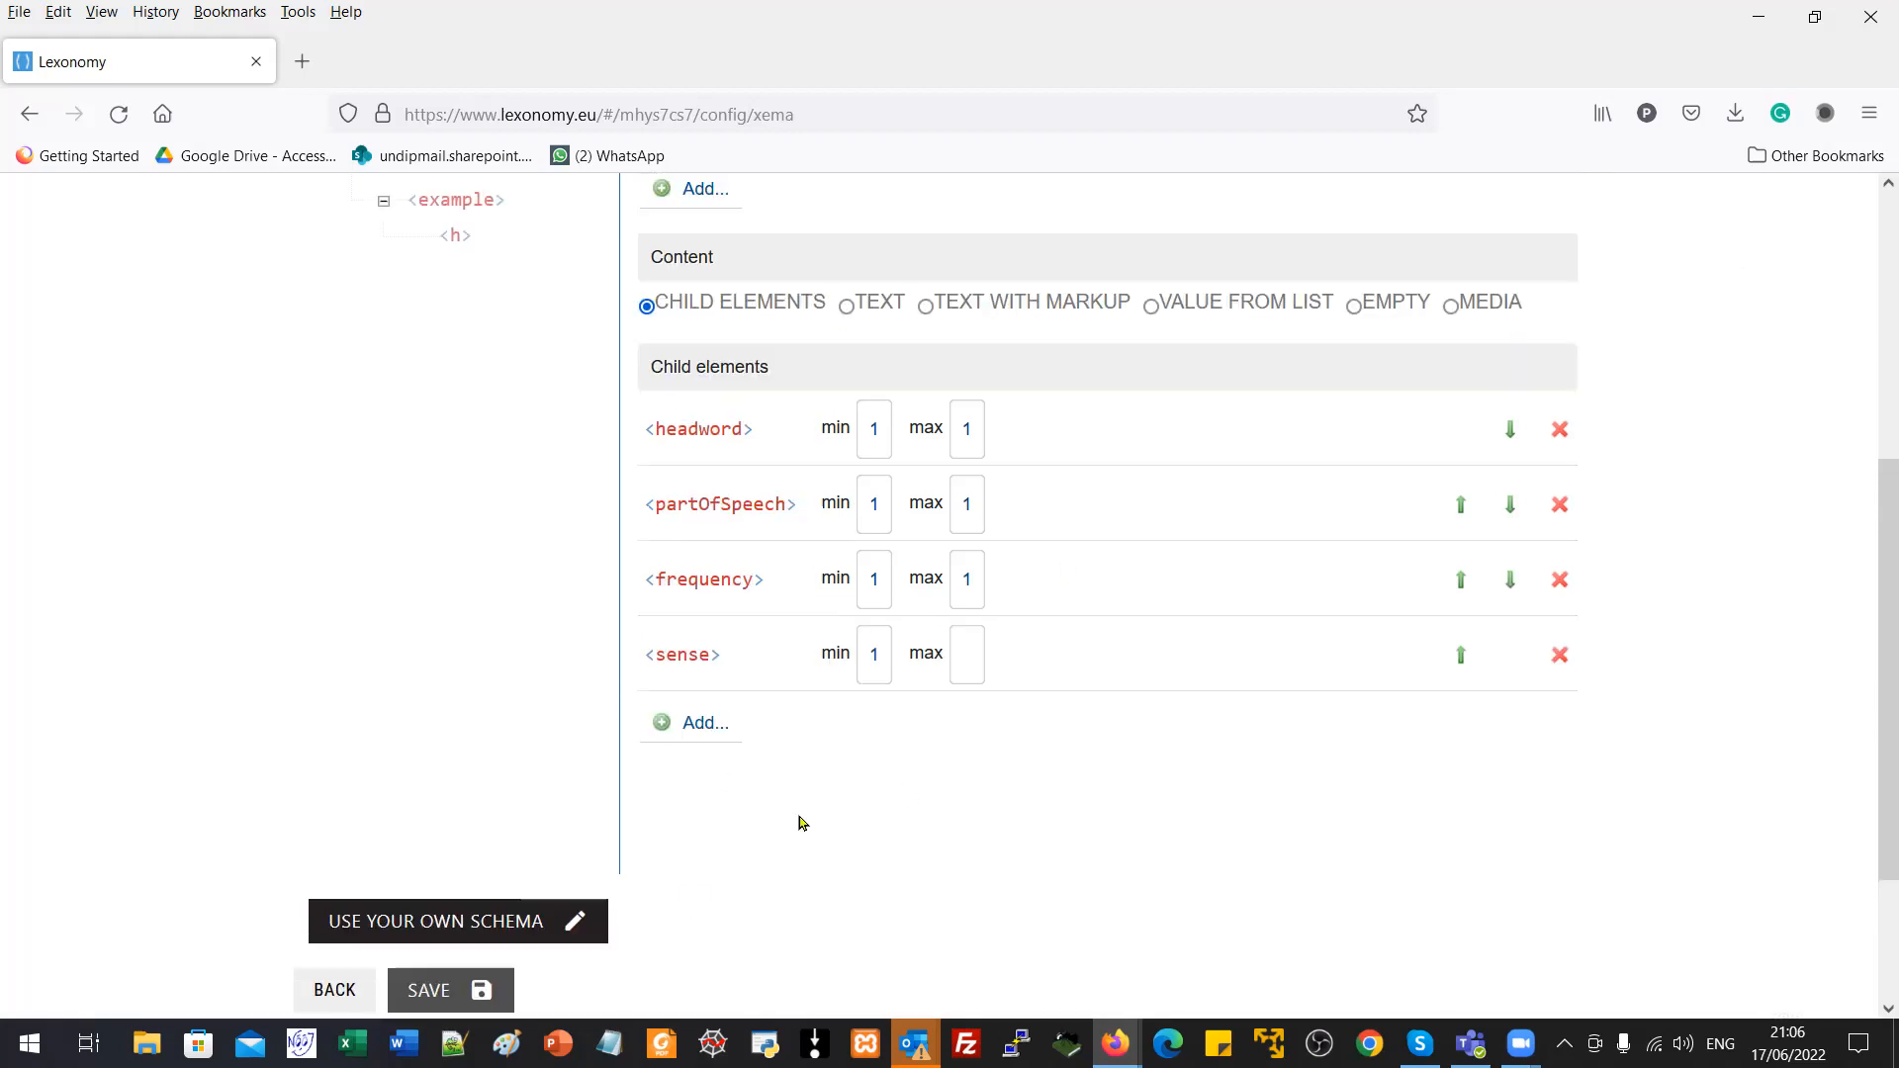
{"action": "scroll", "coordinate": [801, 823], "scroll_direction": "up", "scroll_amount": 2}
{"action": "scroll", "coordinate": [791, 824], "scroll_direction": "down", "scroll_amount": 1}
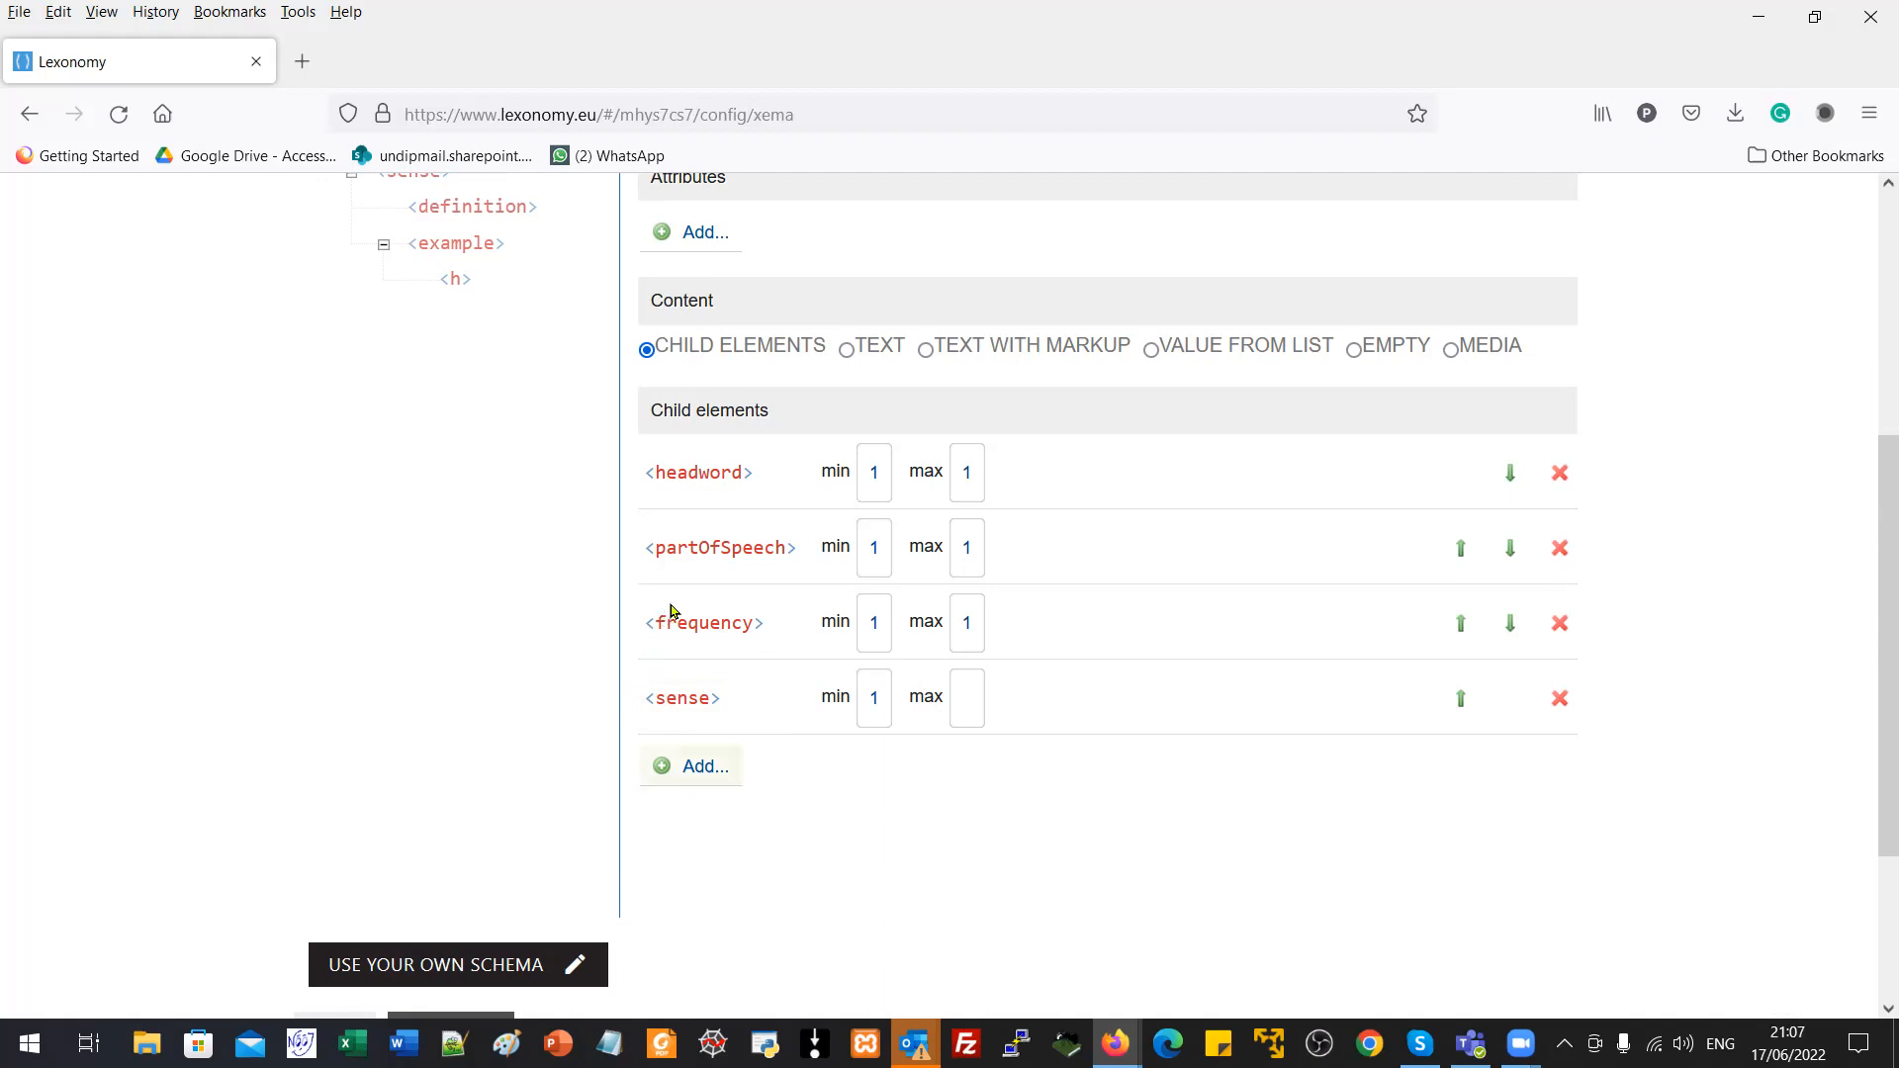
{"action": "left_click", "coordinate": [710, 632]}
{"action": "scroll", "coordinate": [796, 643], "scroll_direction": "up", "scroll_amount": 5}
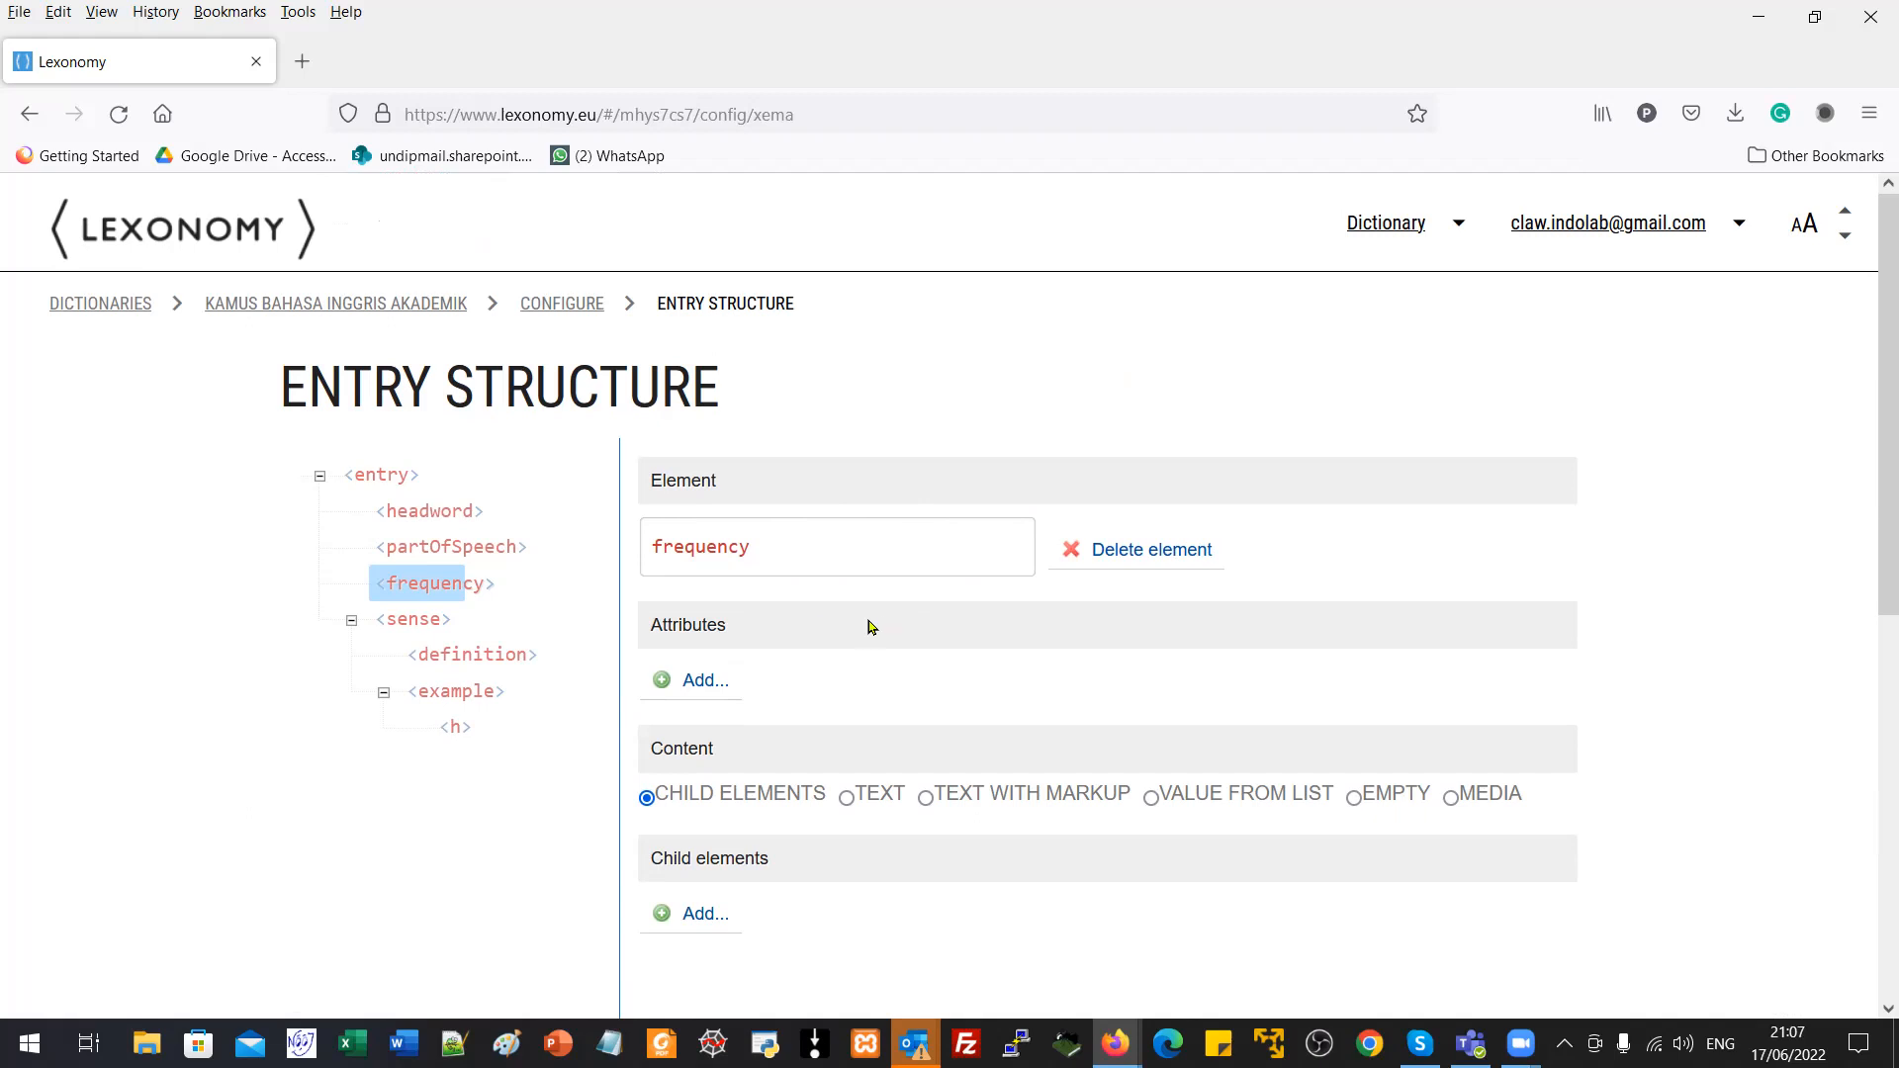
{"action": "left_click", "coordinate": [1153, 797]}
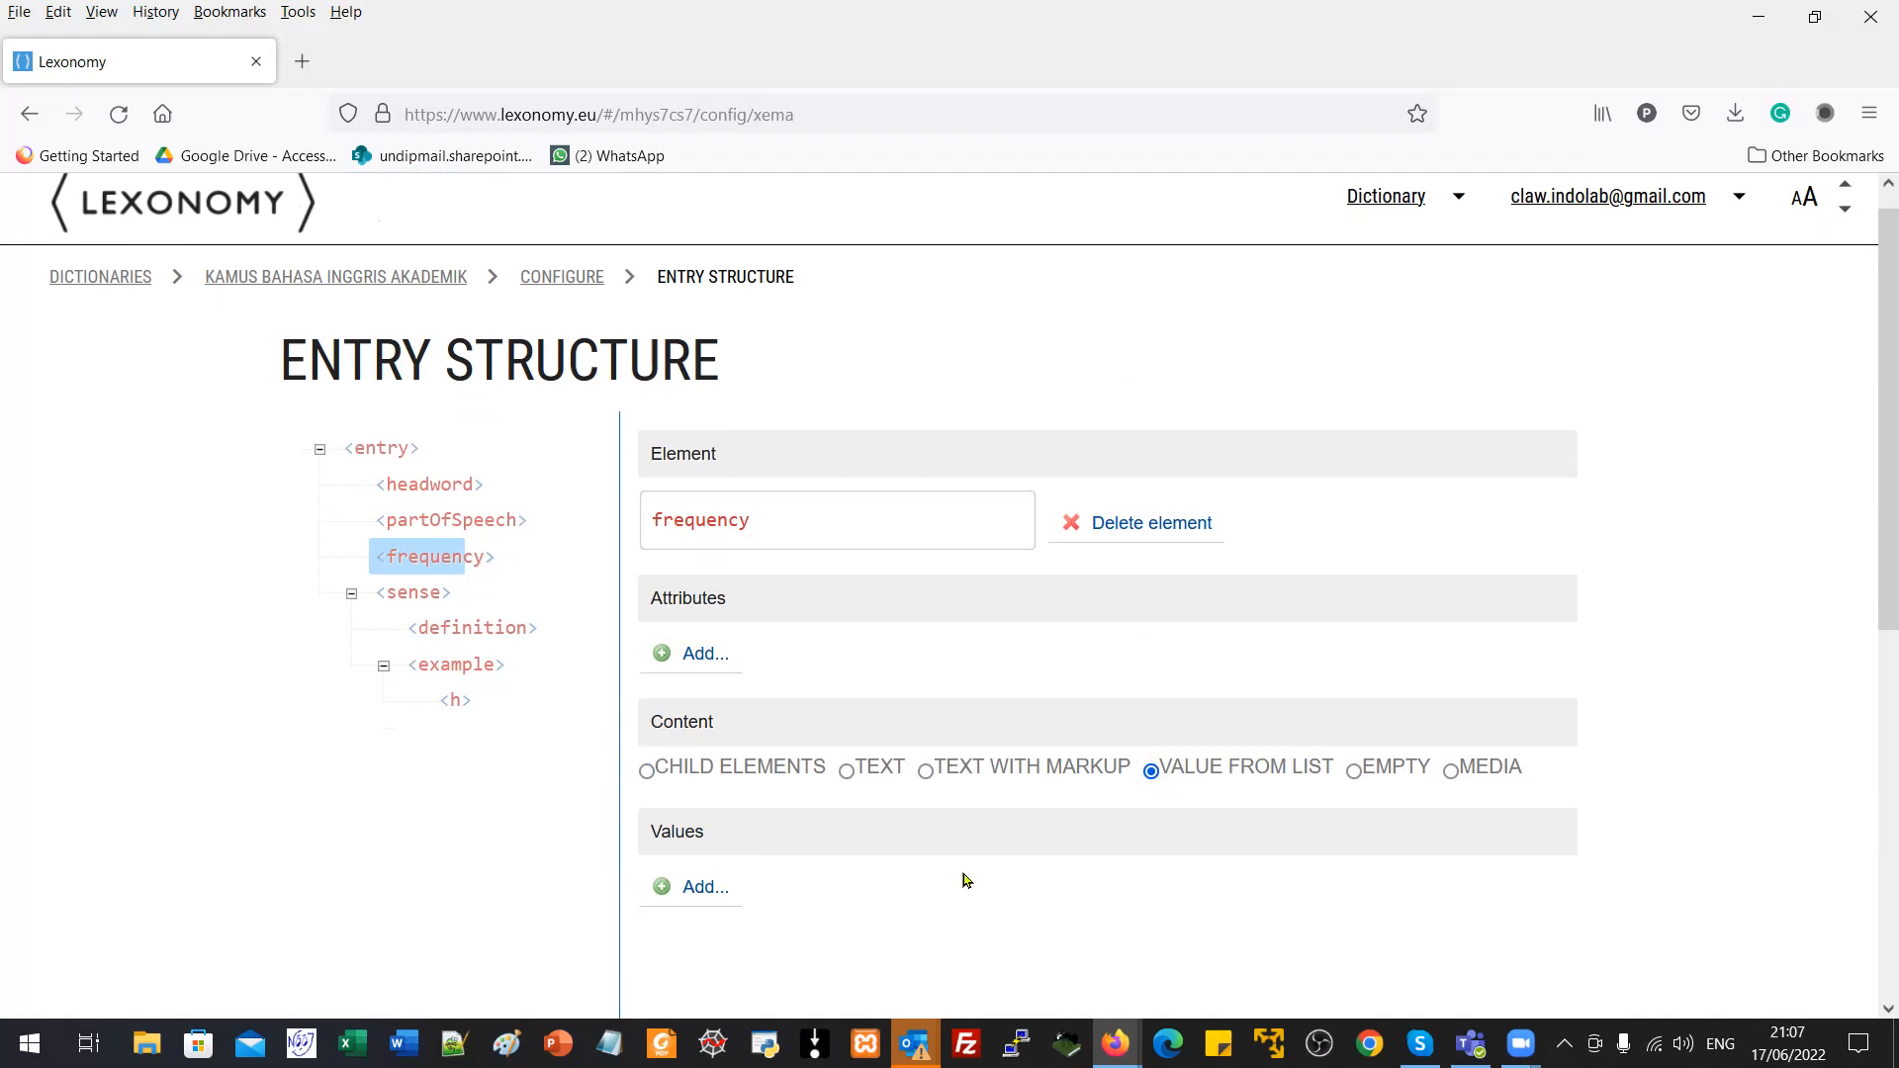
Step: Add the value HF with the description "high frequency" to the frequency element's value list
{"action": "scroll", "coordinate": [692, 681], "scroll_direction": "down", "scroll_amount": 3}
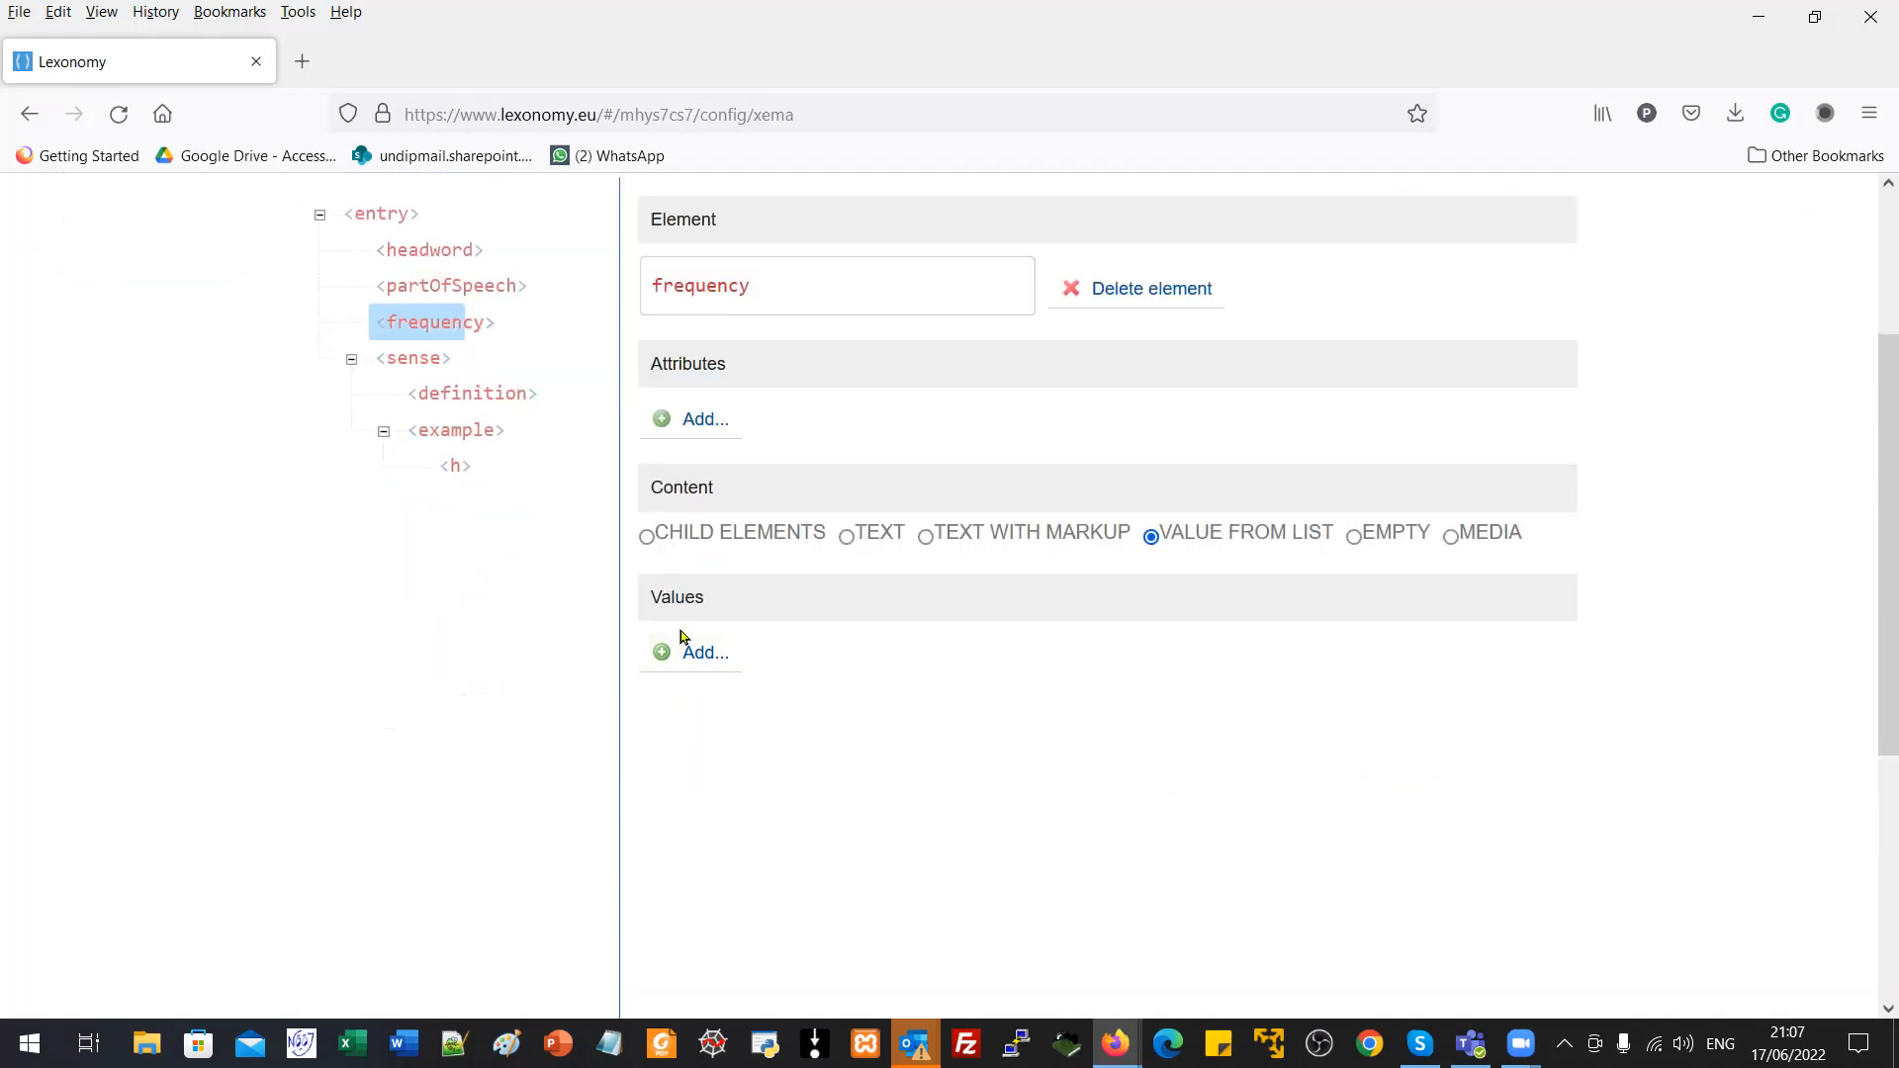
{"action": "left_click", "coordinate": [682, 651]}
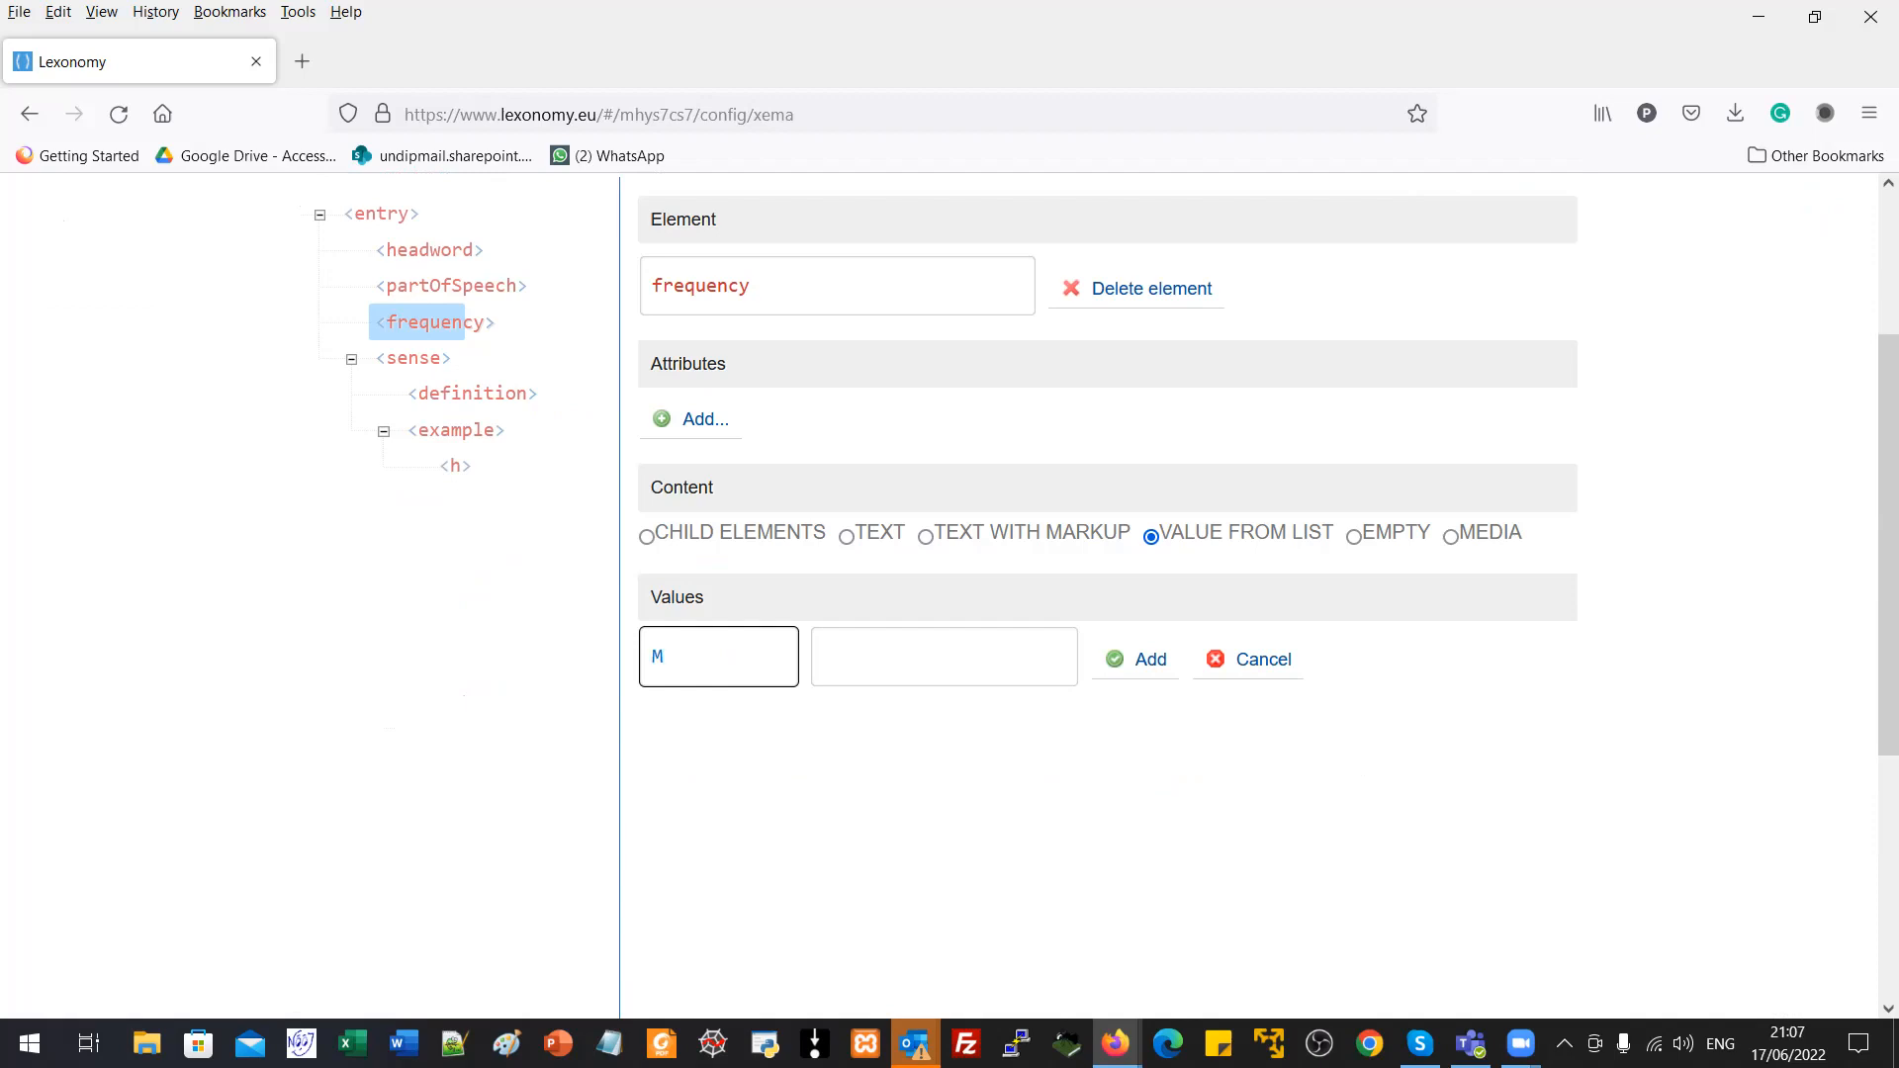
{"action": "key", "text": "Tab"}
{"action": "type", "text": "high fre"}
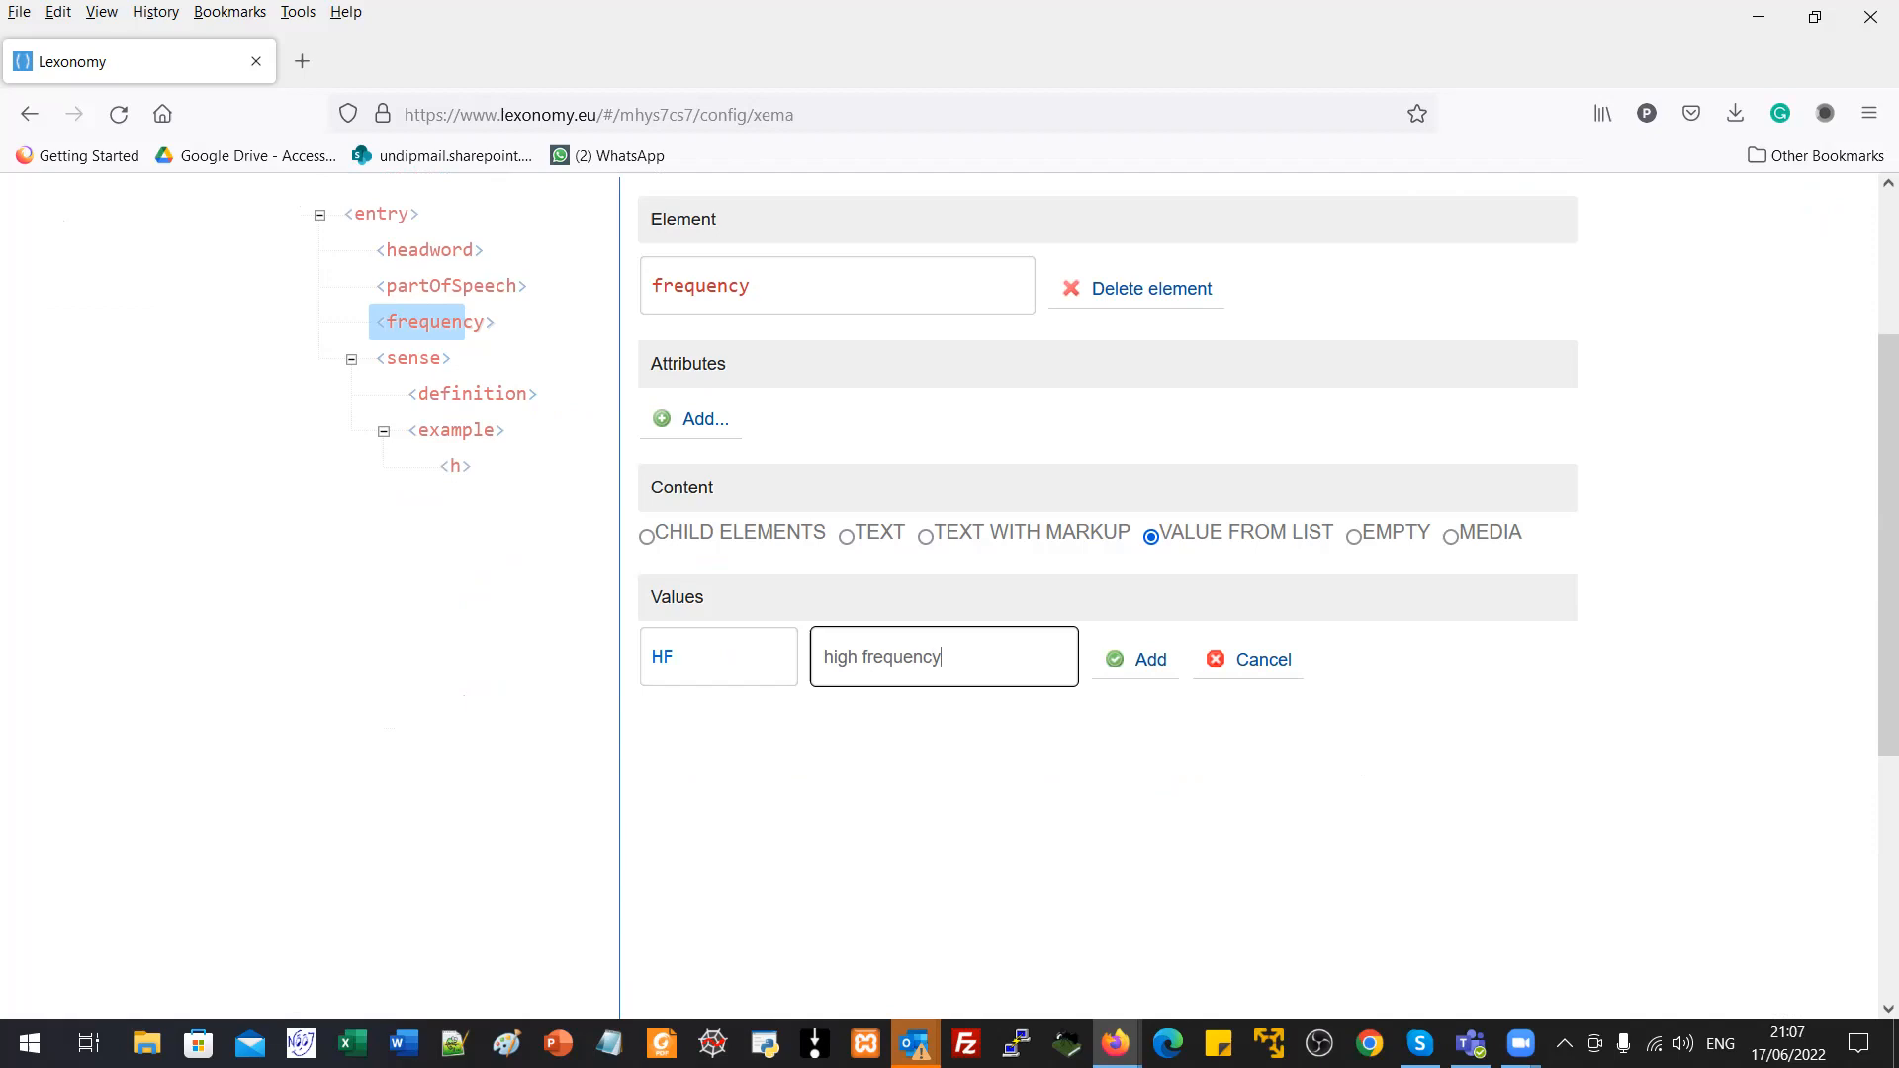
{"action": "left_click", "coordinate": [1123, 661]}
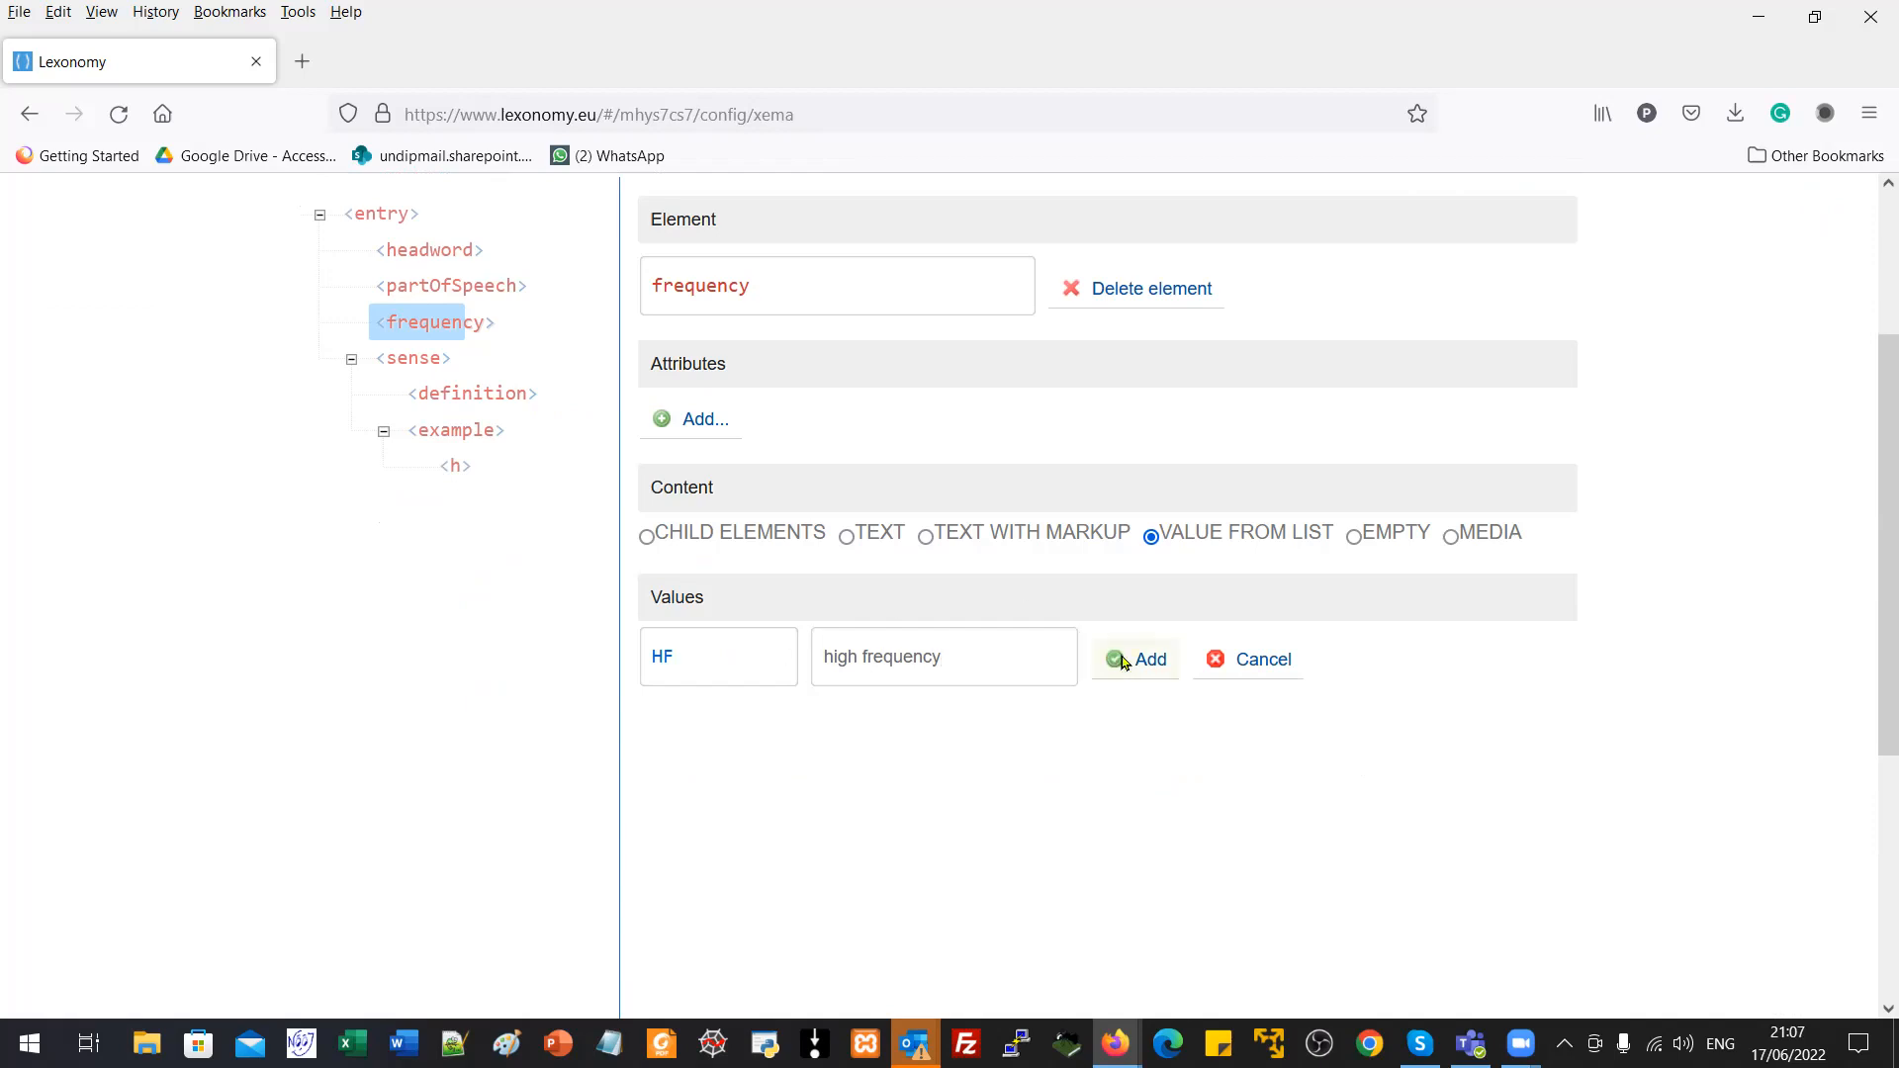
Step: Add the value MF with the description "medium frequency" to the frequency element's value list
{"action": "left_click", "coordinate": [725, 740]}
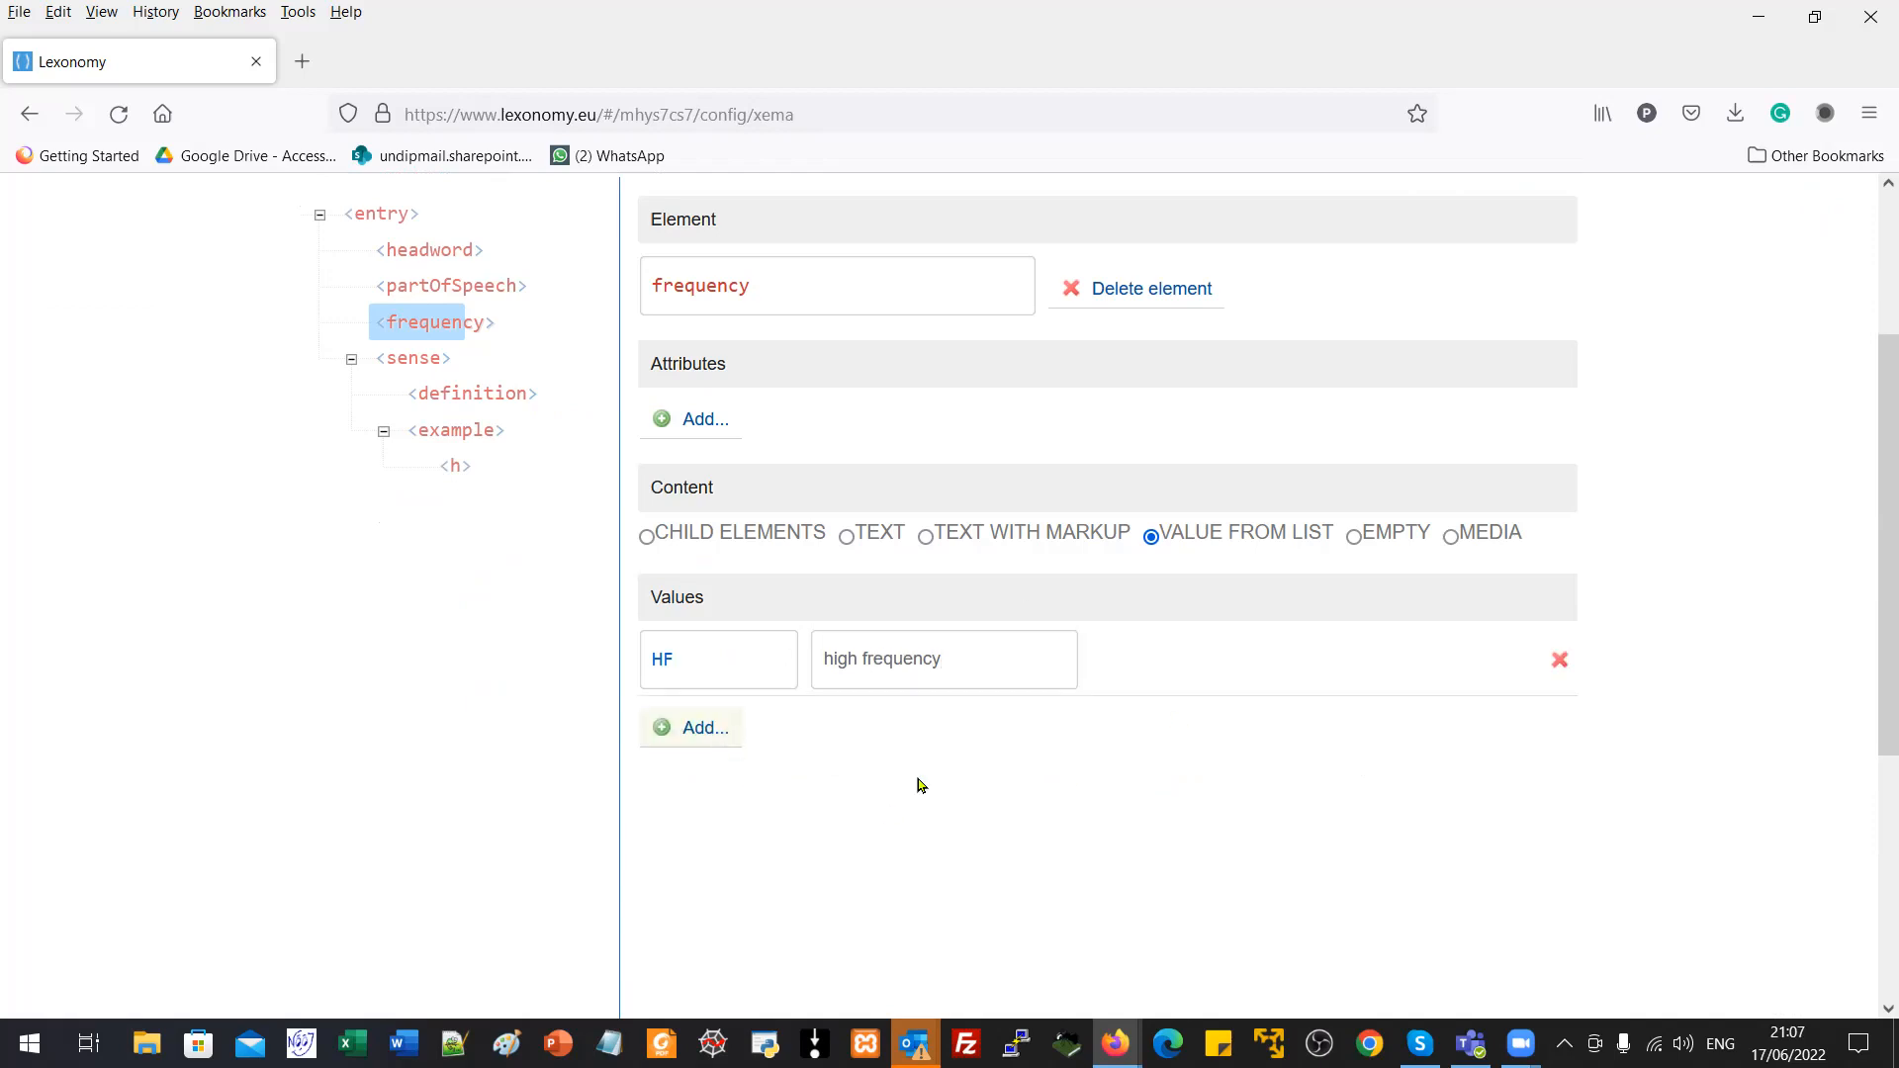
{"action": "type", "text": "MF"}
{"action": "key", "text": "Tab"}
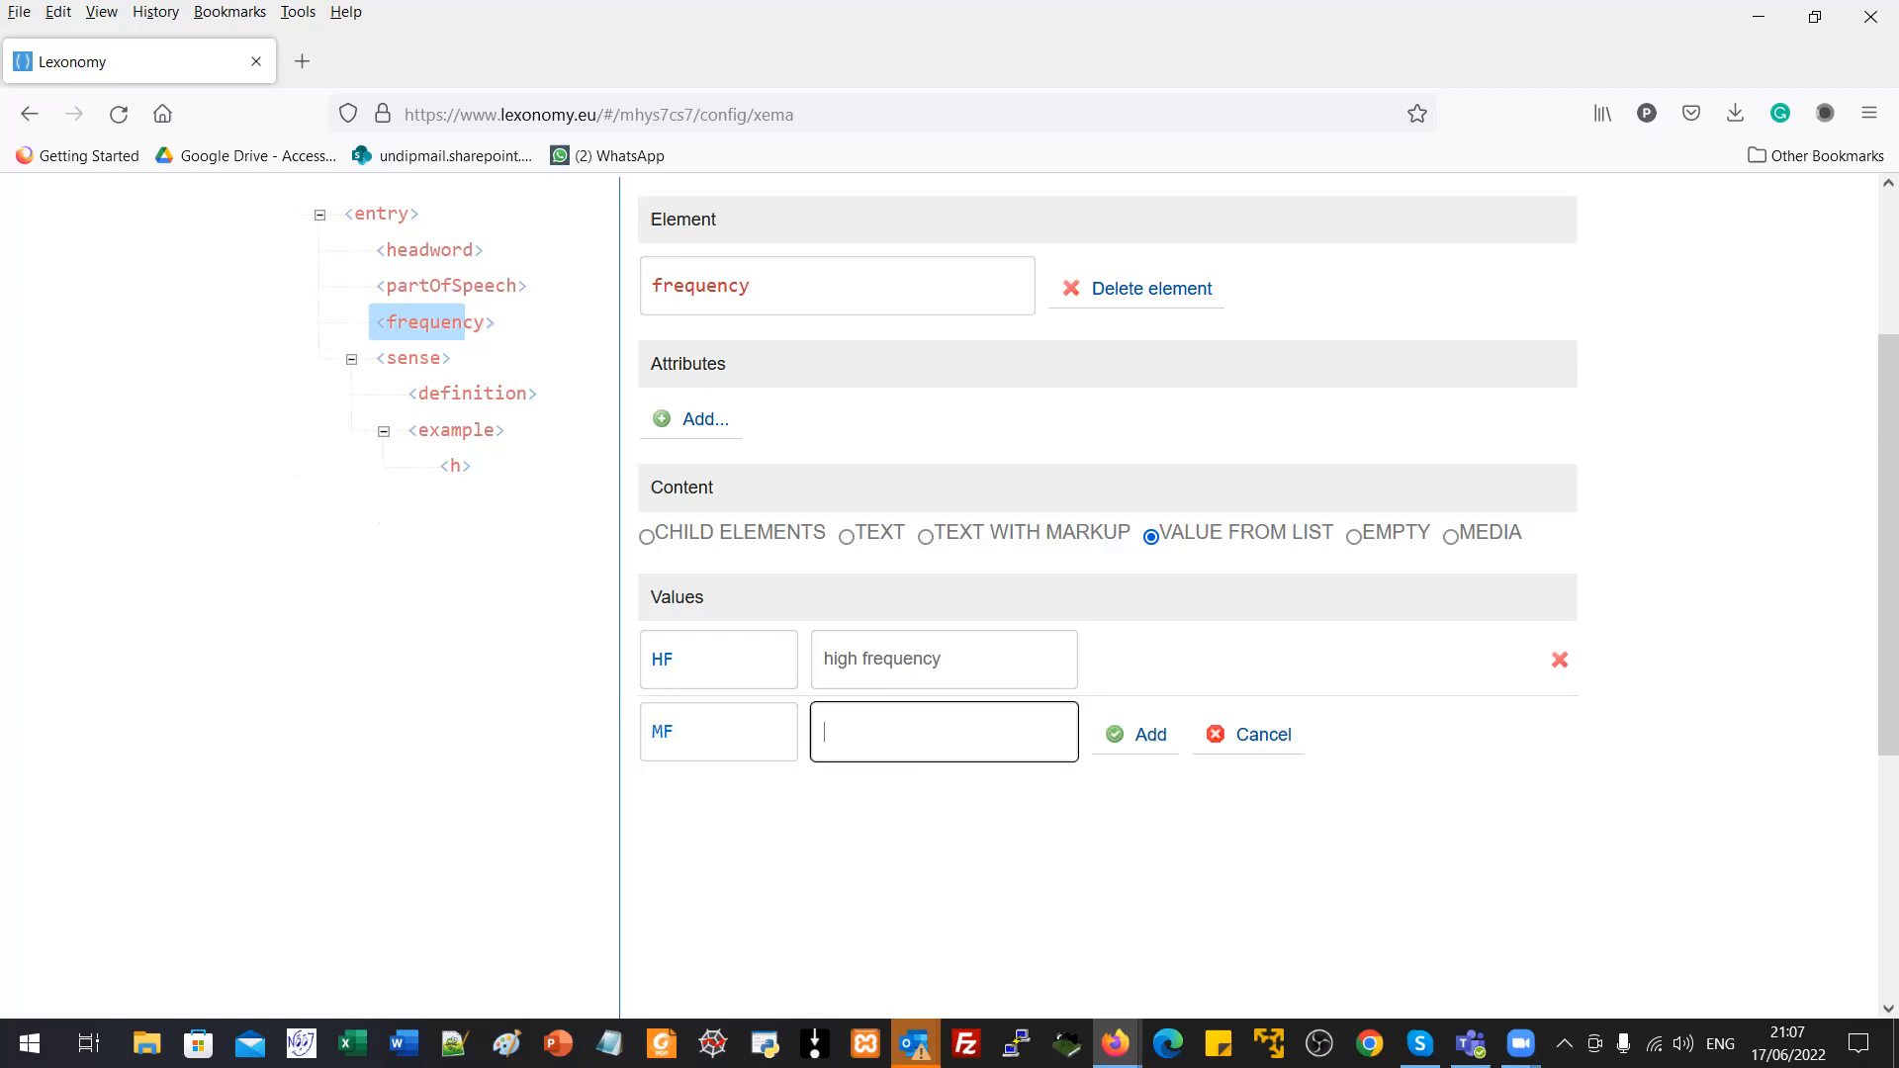
{"action": "type", "text": "medium frequency"}
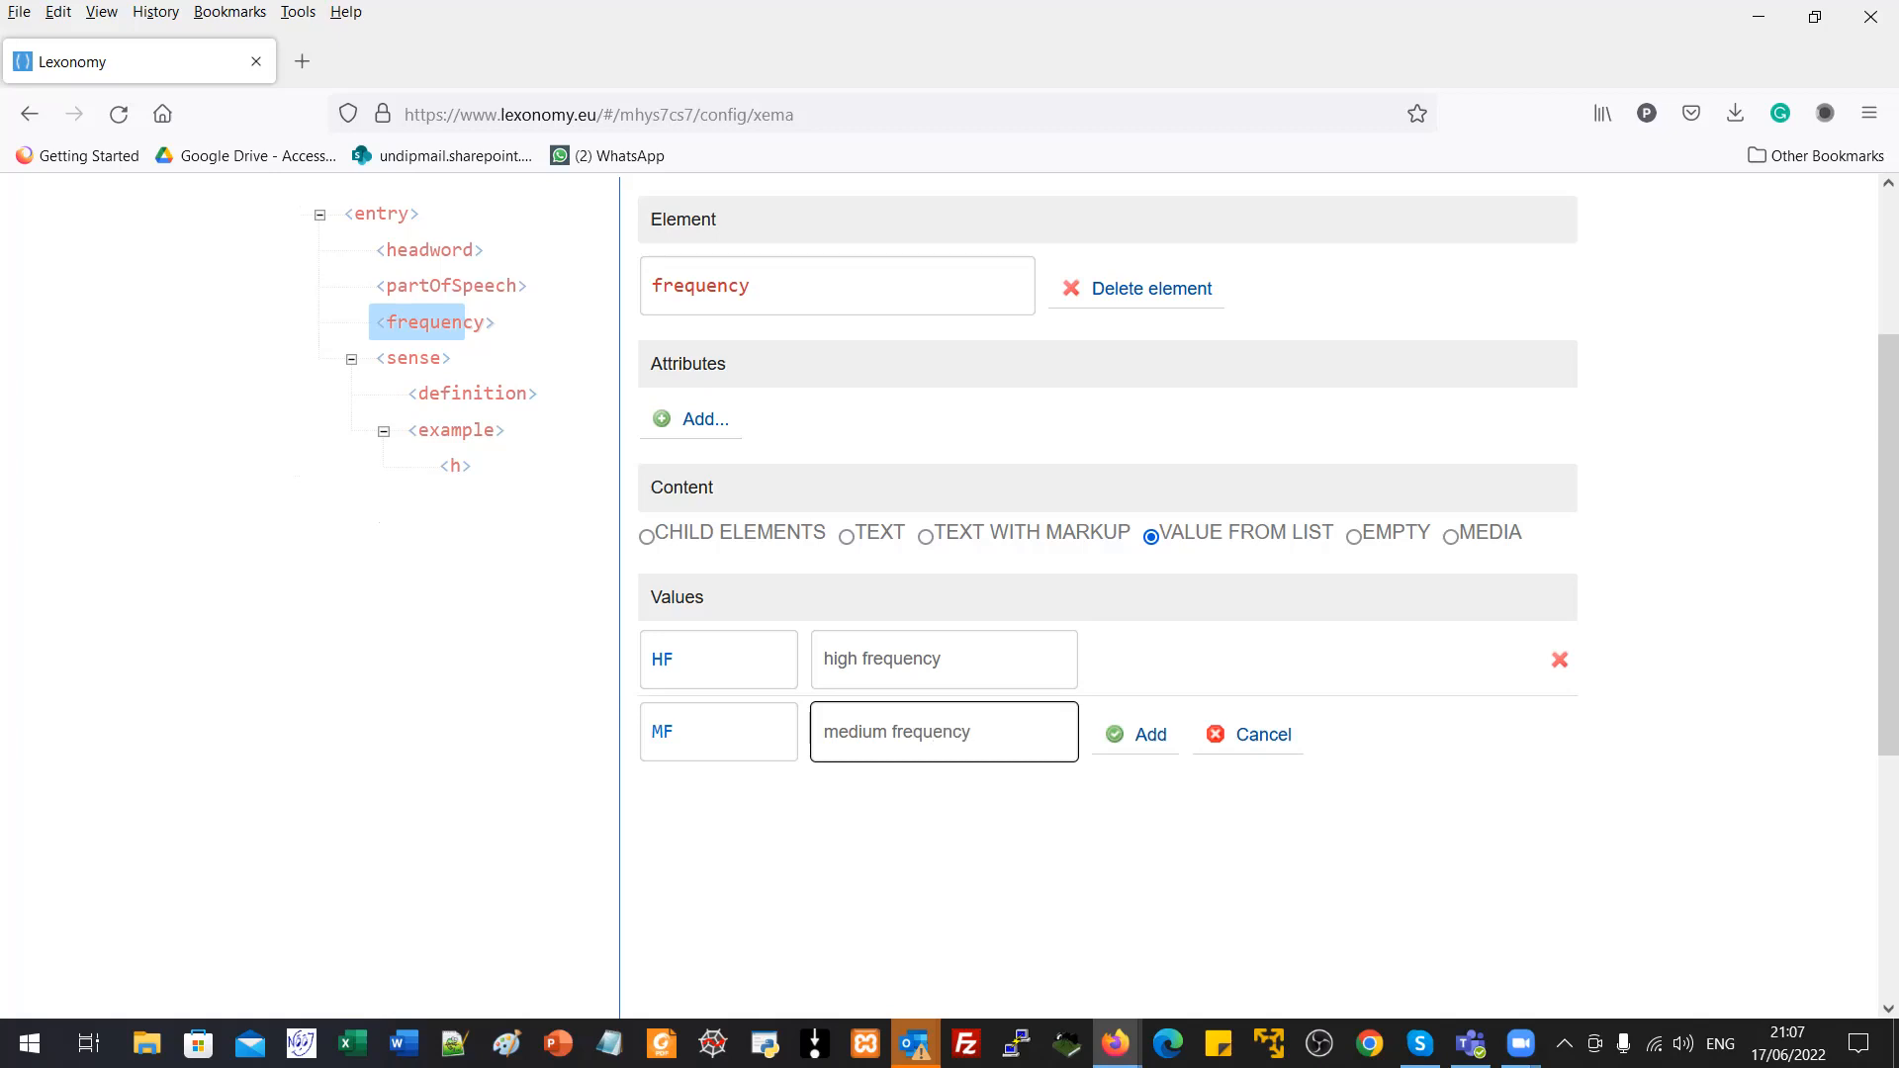
{"action": "left_click", "coordinate": [1113, 735]}
Step: Add the value LF with the description "low frequency" to the frequency element's value list
{"action": "left_click", "coordinate": [737, 803]}
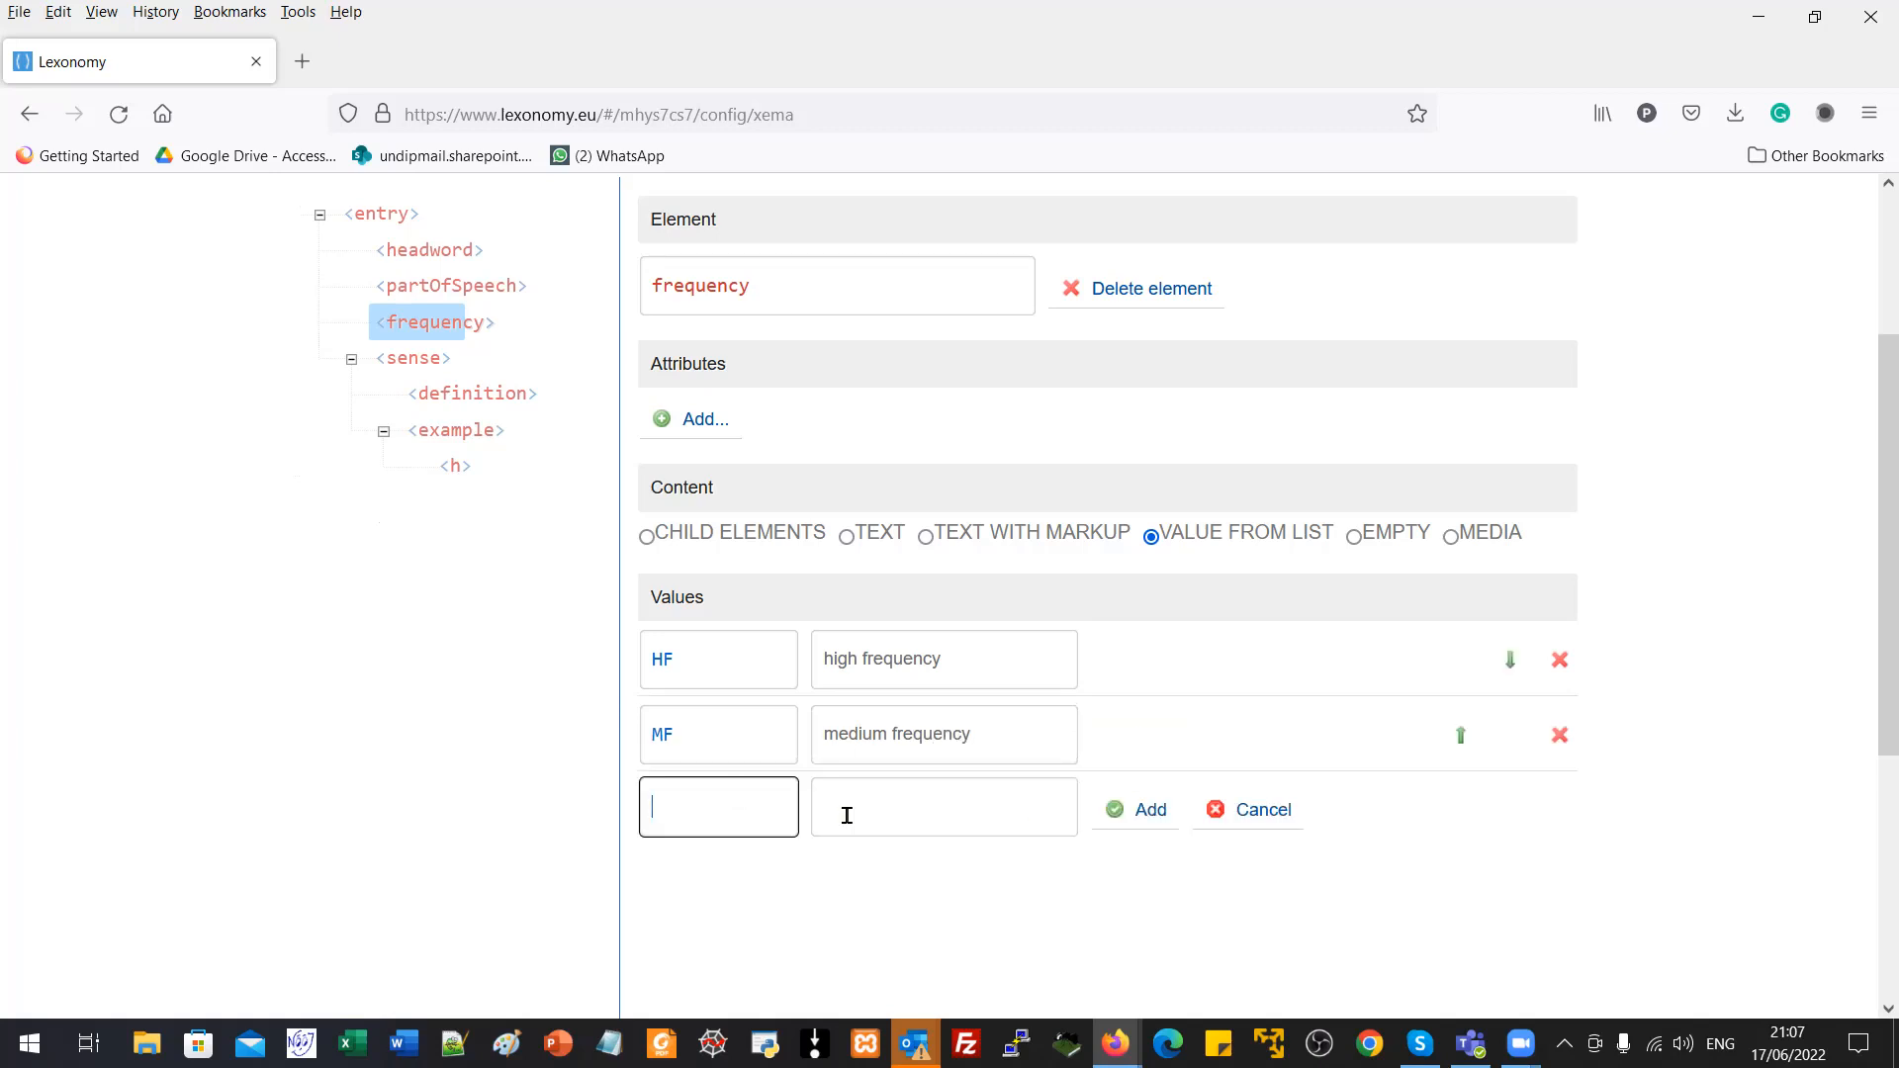
{"action": "type", "text": "LF"}
{"action": "key", "text": "Tab"}
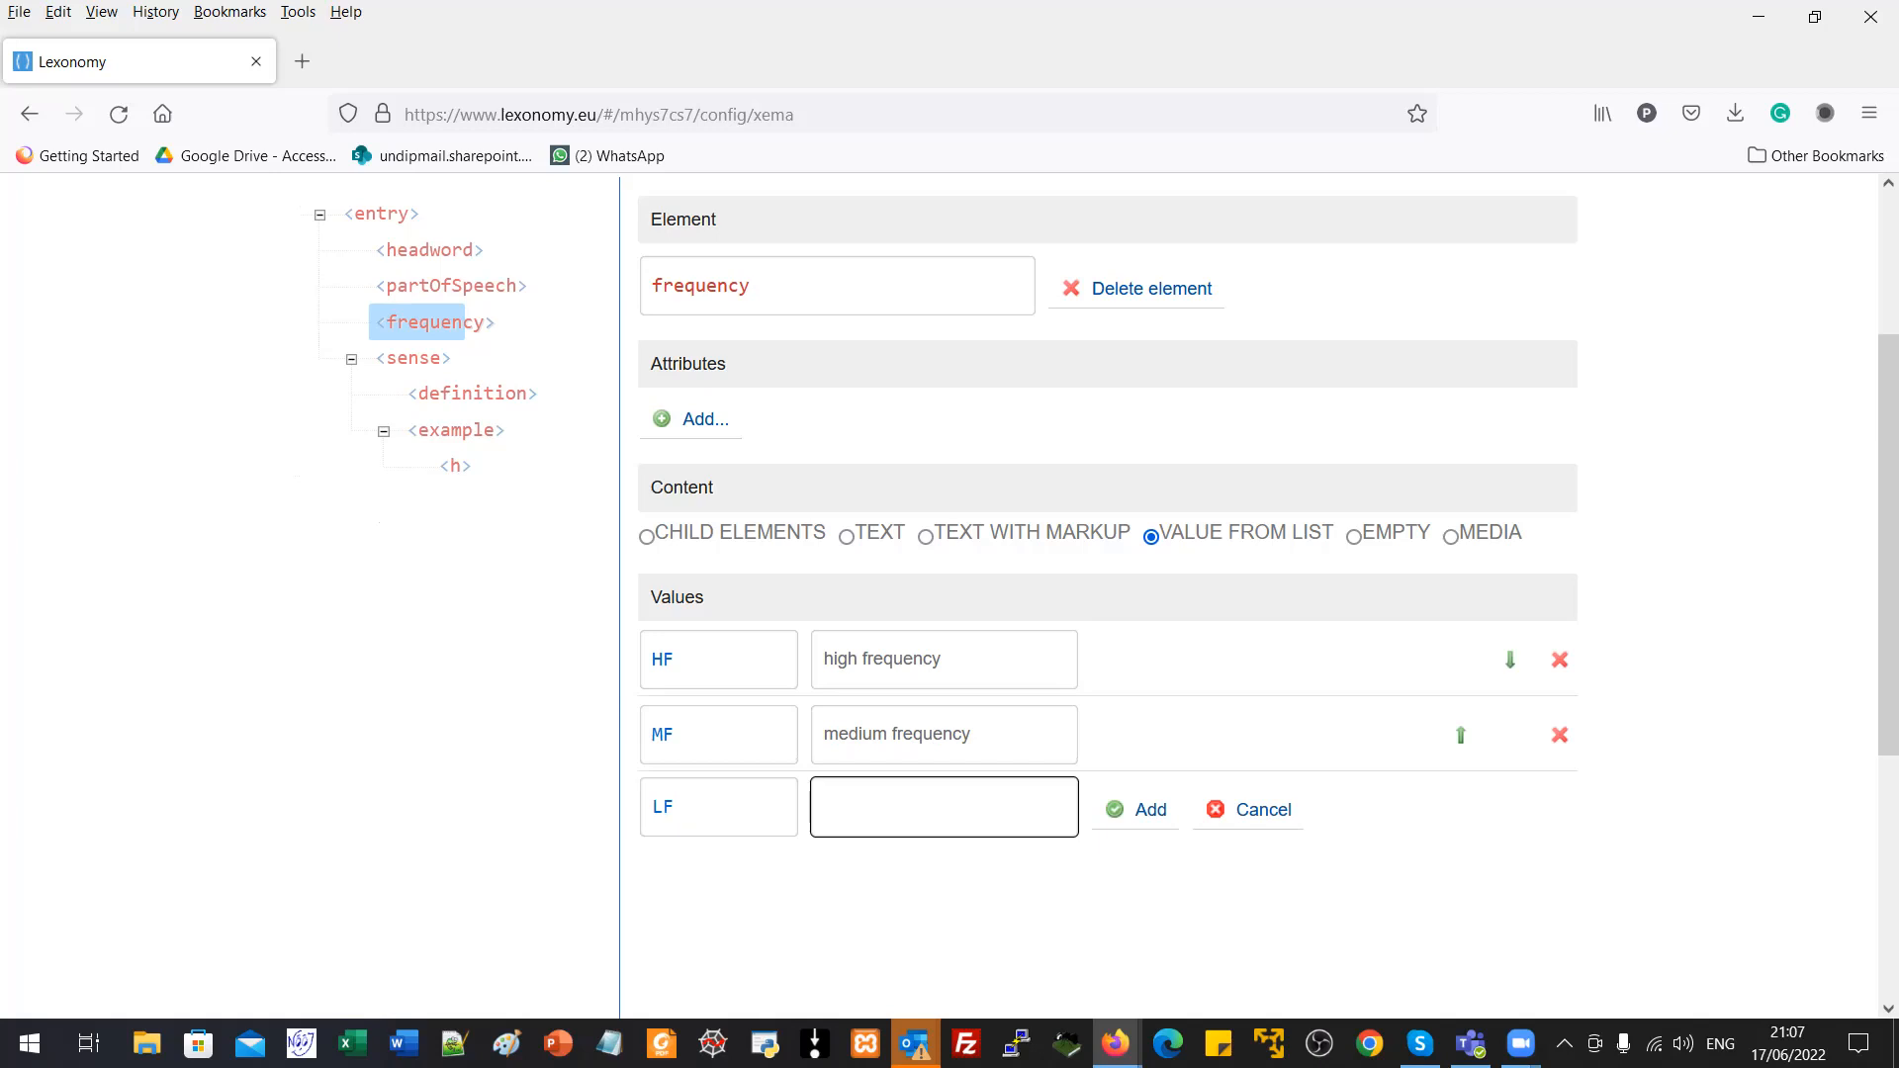
{"action": "type", "text": "low frequency"}
{"action": "key", "text": "BackSpace"}
{"action": "key", "text": "BackSpace"}
{"action": "type", "text": "cy"}
{"action": "left_click", "coordinate": [1148, 811]}
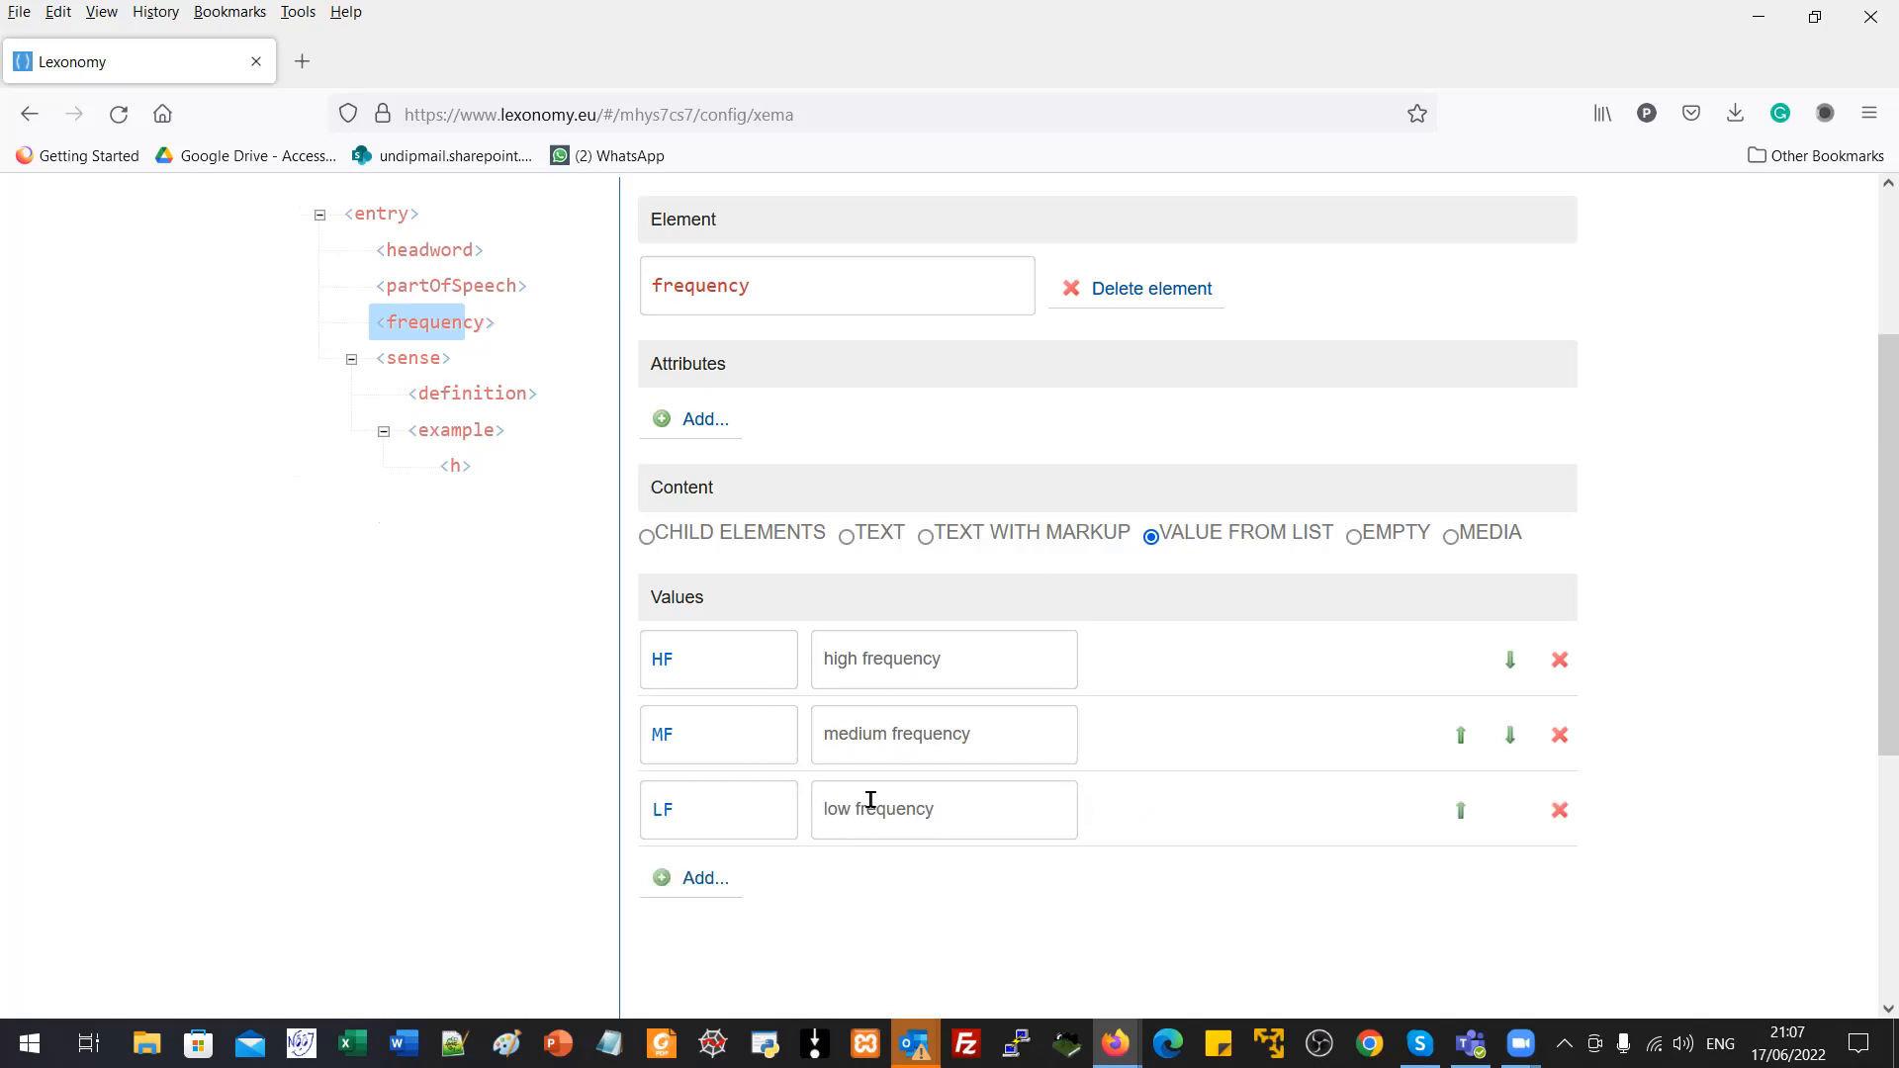
Step: Save the entry structure with the frequency element's value list and check the three values
{"action": "scroll", "coordinate": [1025, 804], "scroll_direction": "down", "scroll_amount": 3}
{"action": "scroll", "coordinate": [653, 950], "scroll_direction": "down", "scroll_amount": 1}
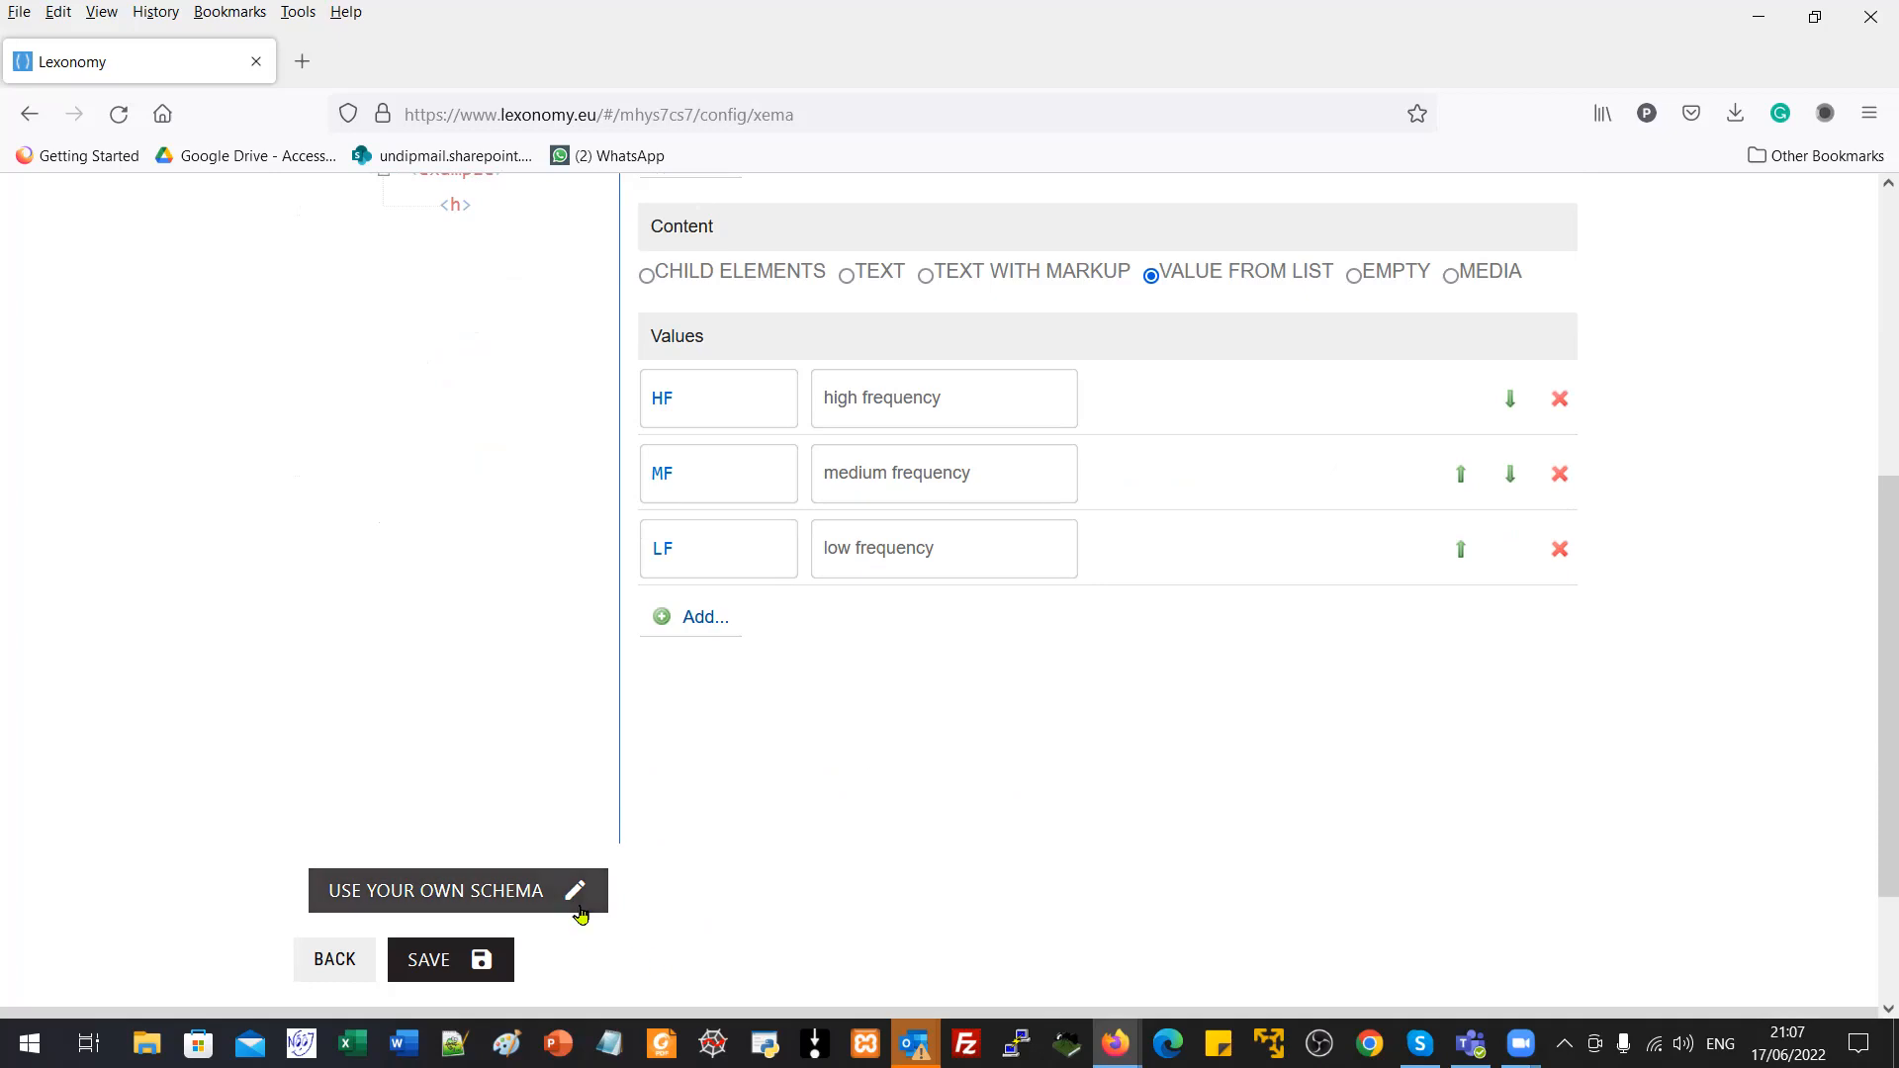
{"action": "left_click", "coordinate": [460, 967]}
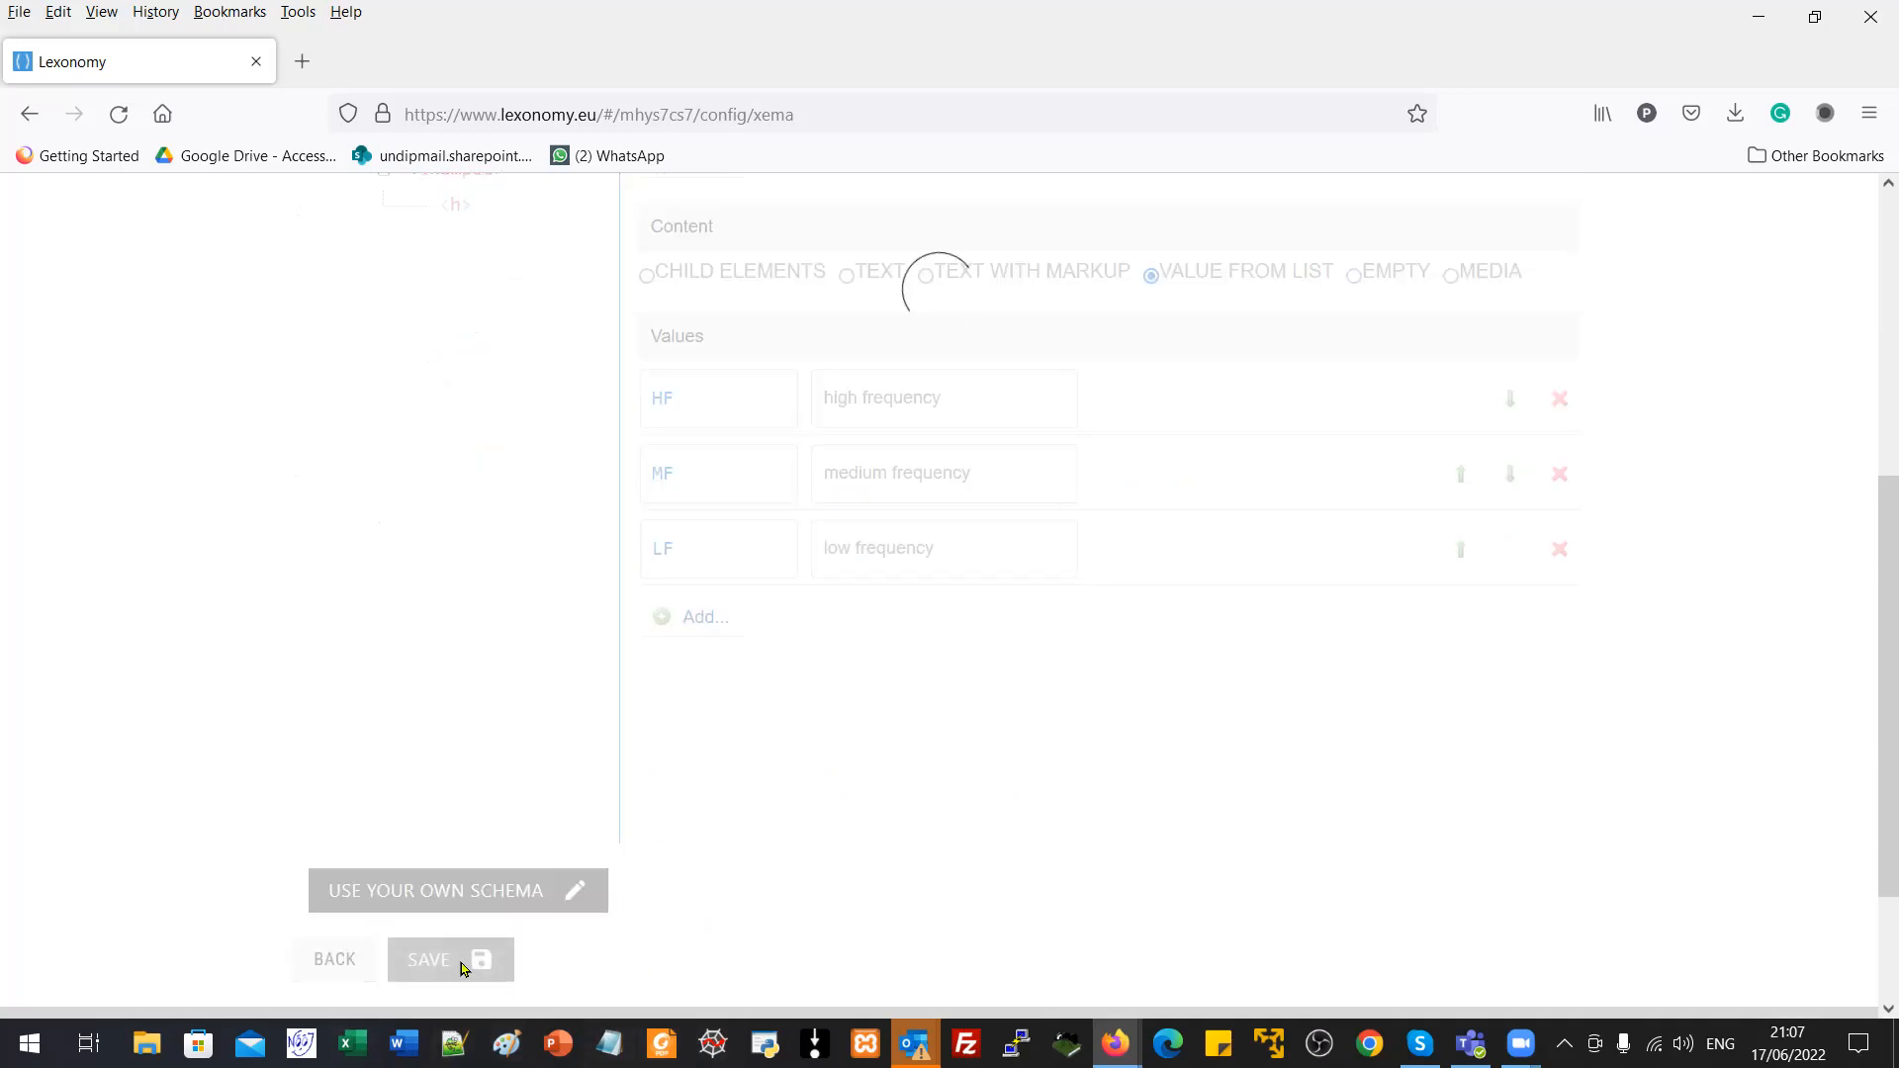
{"action": "scroll", "coordinate": [989, 870], "scroll_direction": "up", "scroll_amount": 5}
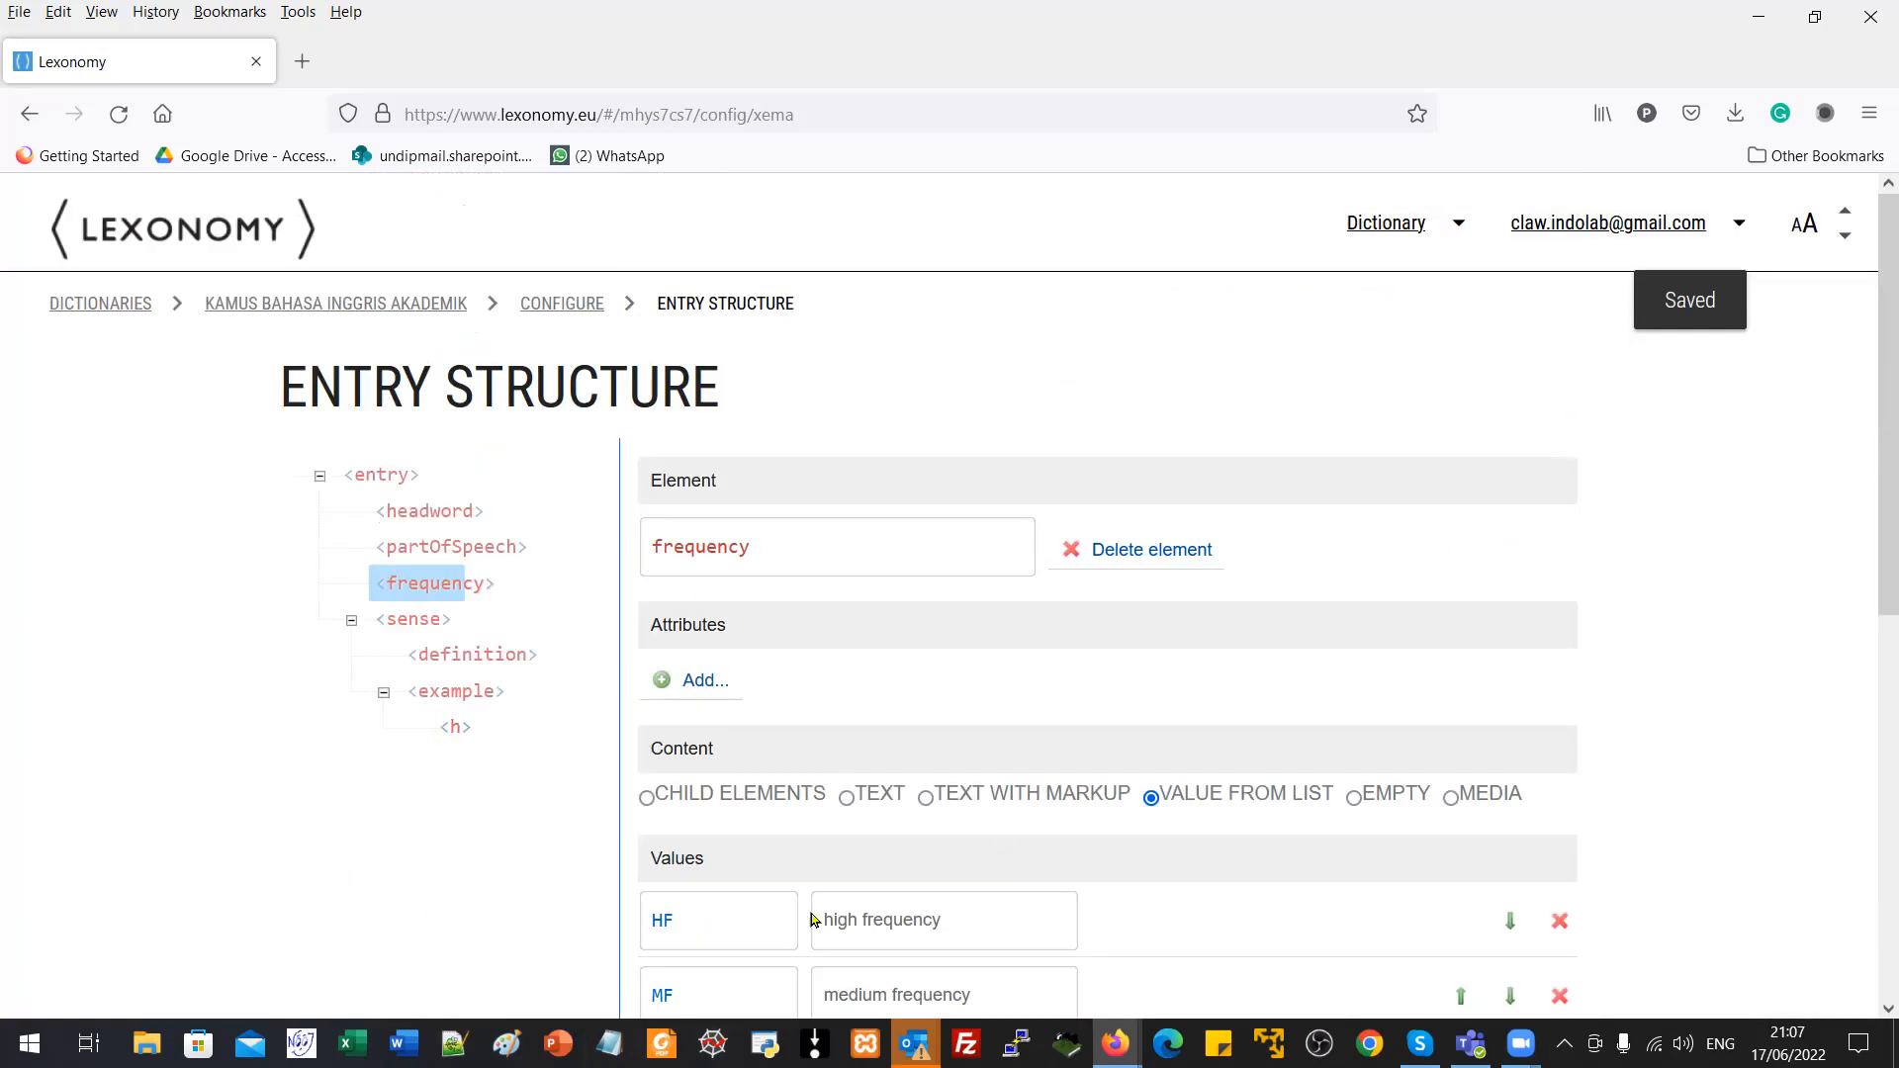
{"action": "scroll", "coordinate": [460, 841], "scroll_direction": "down", "scroll_amount": 3}
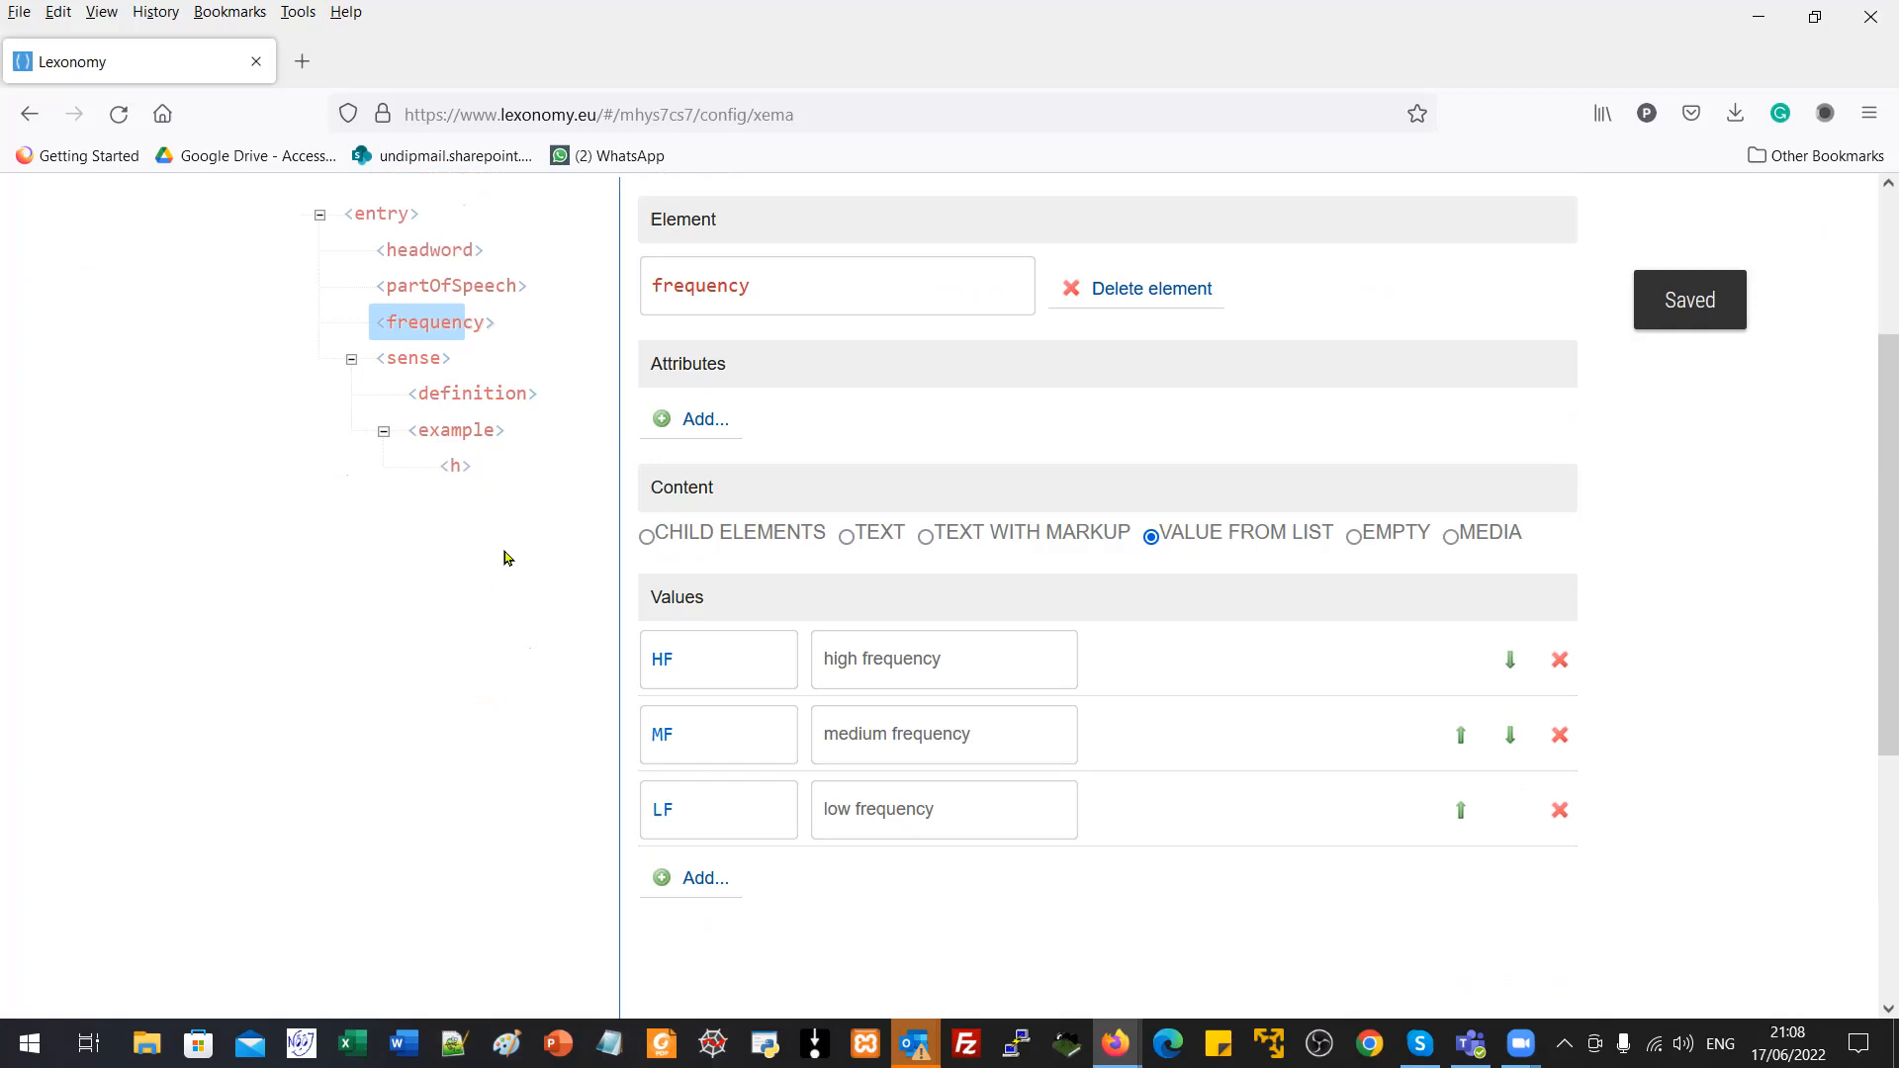
Step: Select the root entry element to review its child elements and save the entry structure again
{"action": "left_click", "coordinate": [417, 220]}
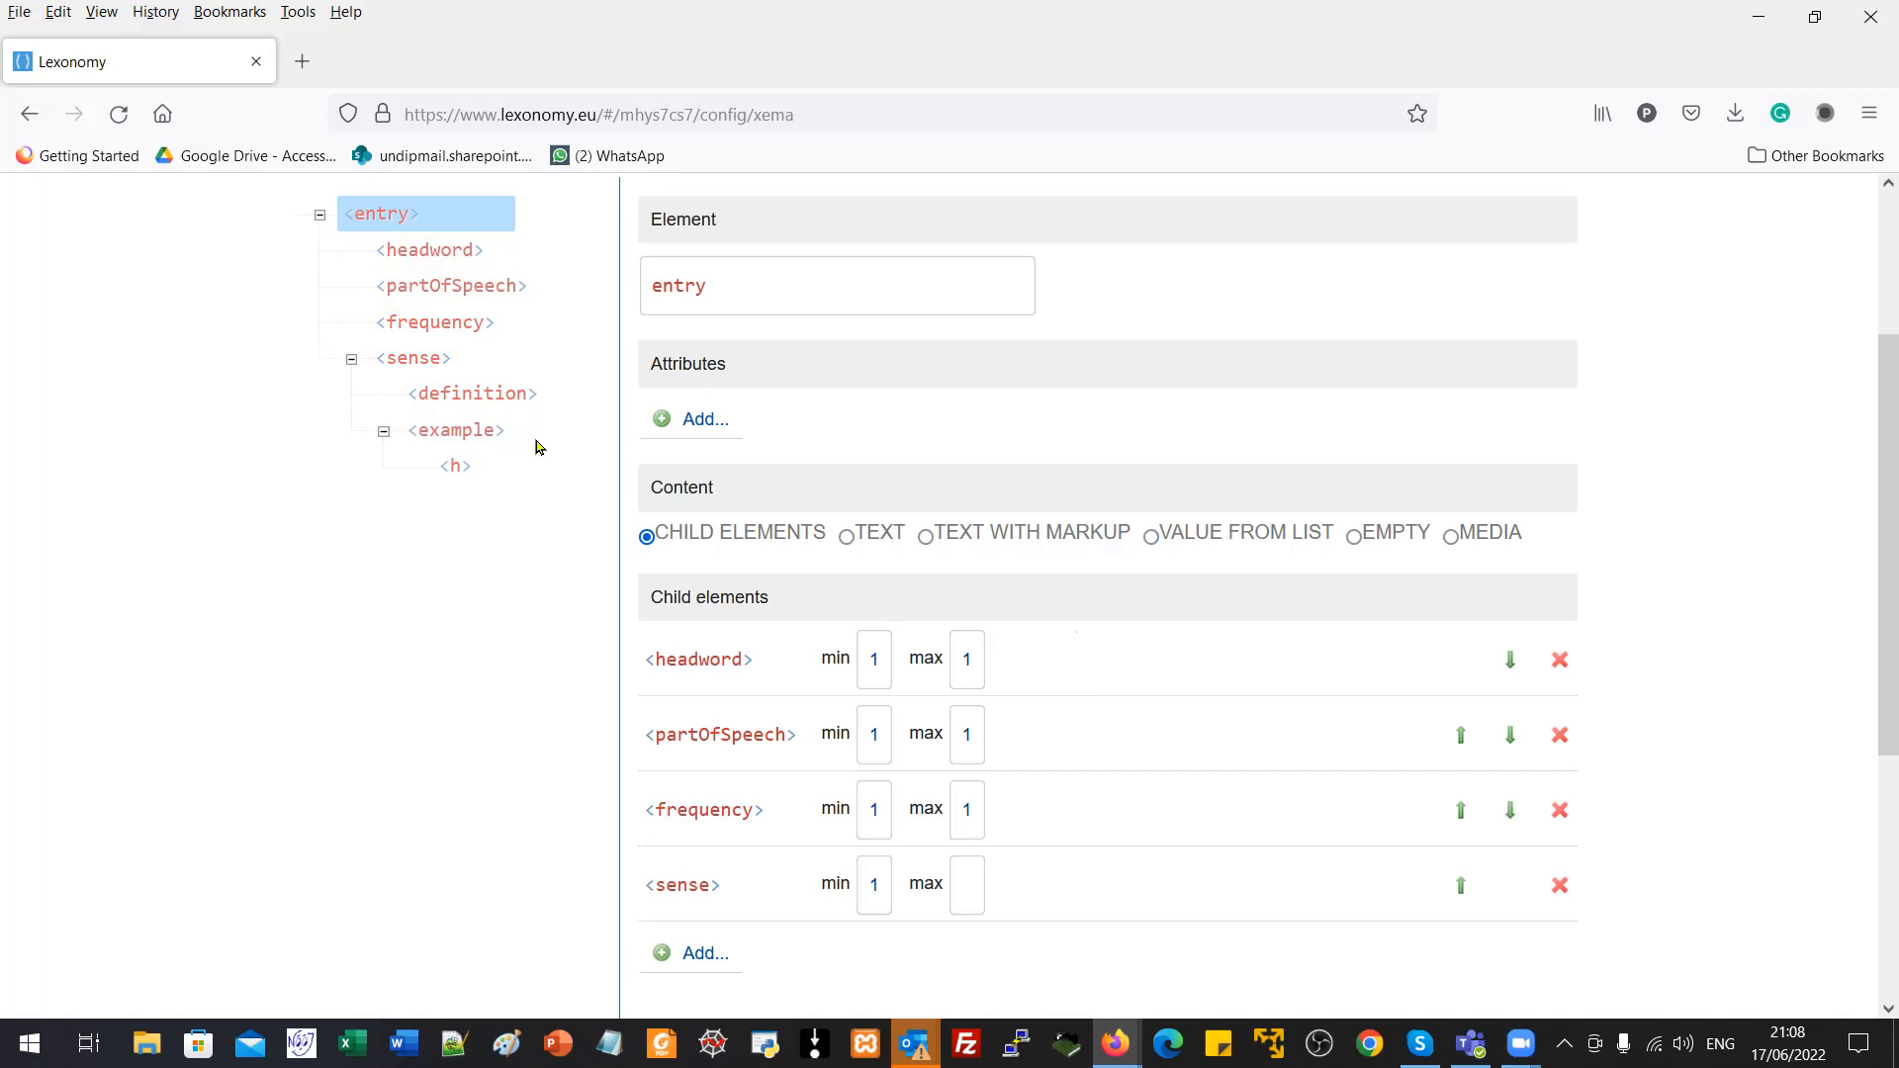
{"action": "scroll", "coordinate": [453, 857], "scroll_direction": "down", "scroll_amount": 4}
{"action": "left_click", "coordinate": [450, 846]}
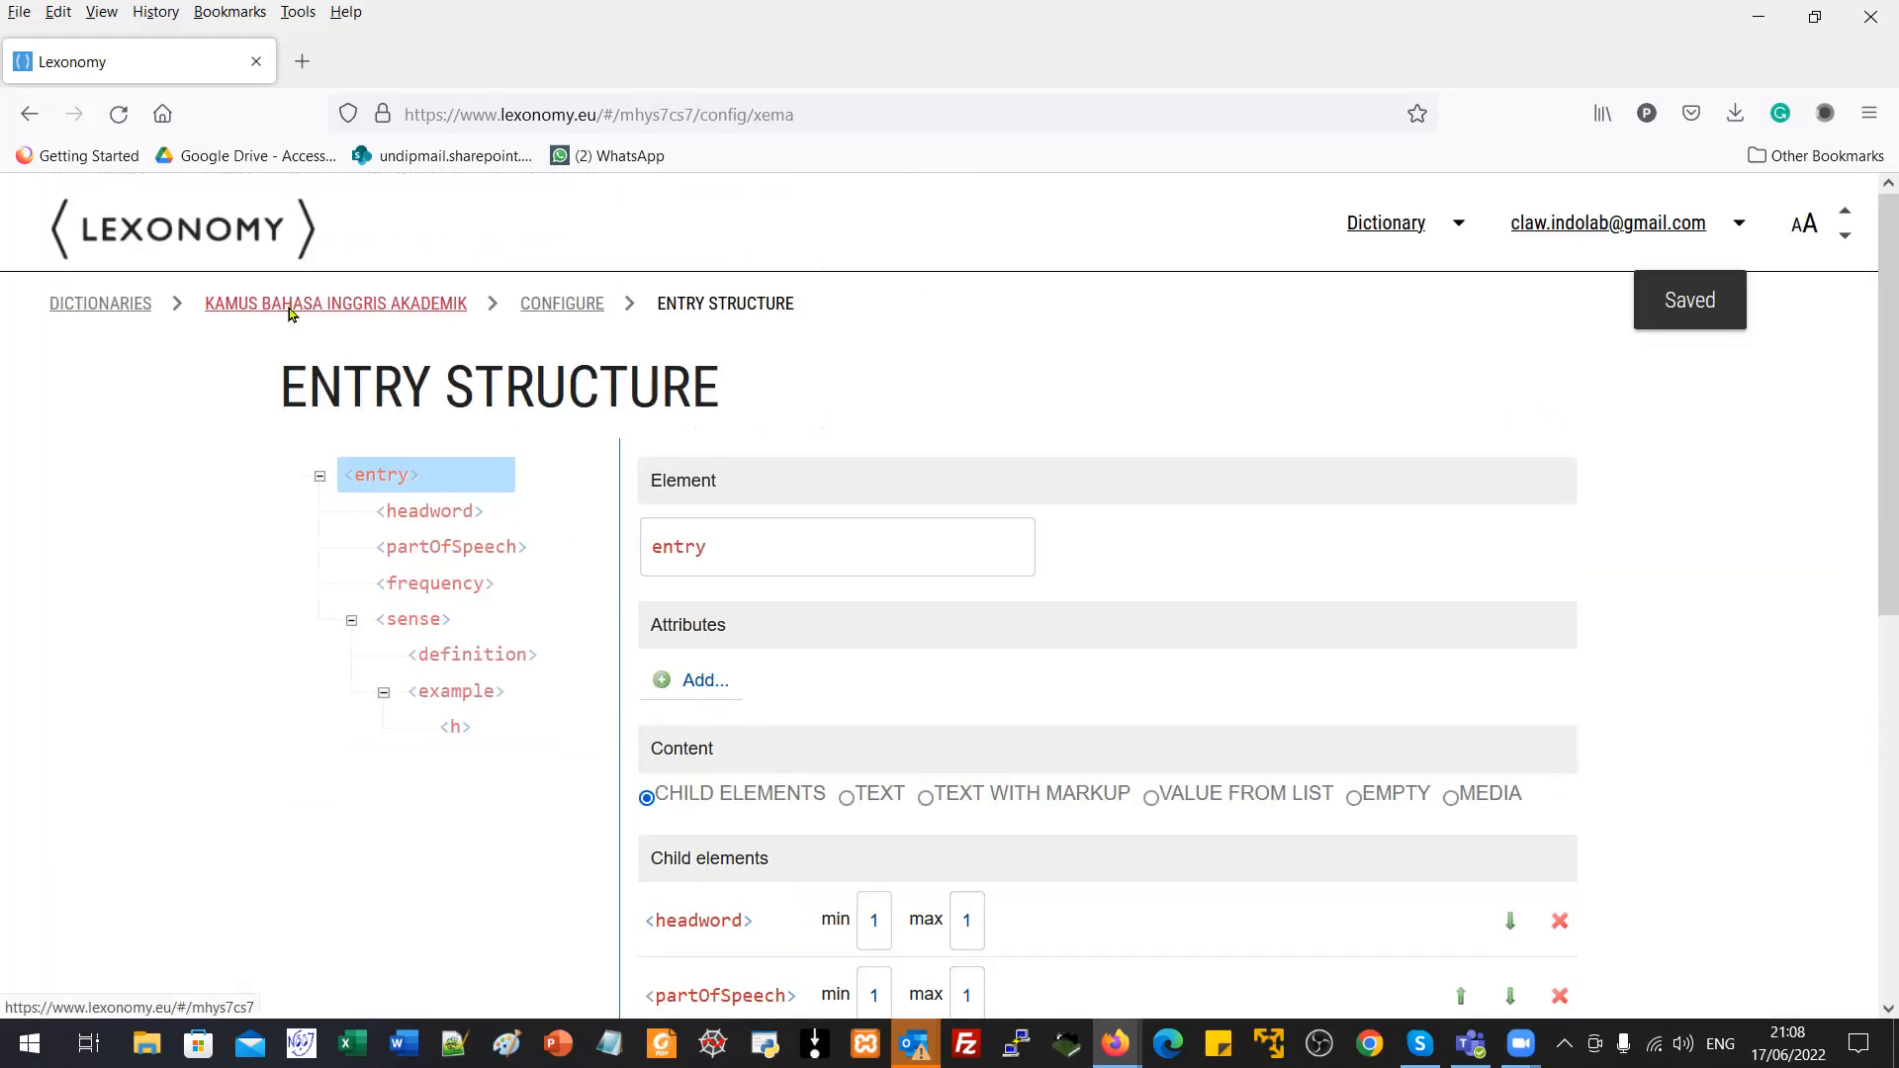
Step: Open the Kamus Bahasa Inggris Akademik dictionary for editing and start a new entry
{"action": "left_click", "coordinate": [410, 304]}
{"action": "left_click", "coordinate": [111, 458]}
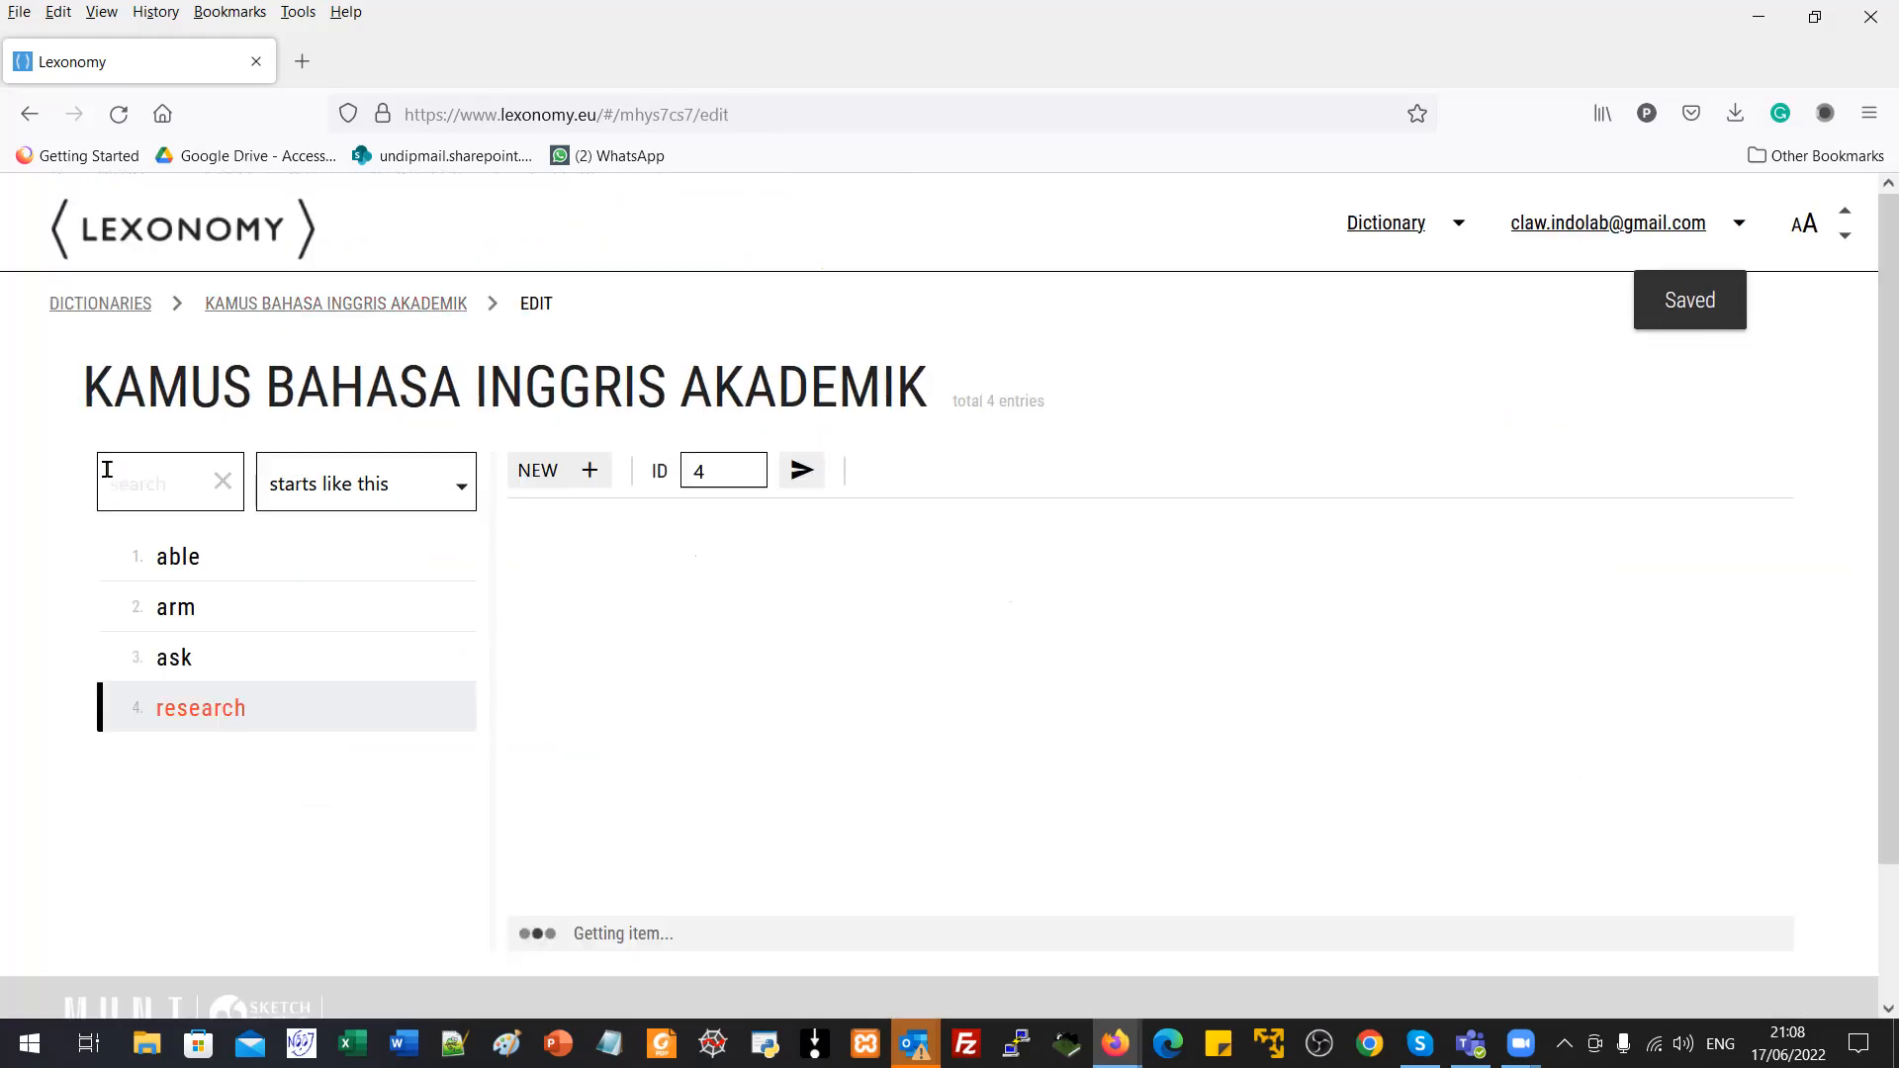
{"action": "left_click", "coordinate": [574, 478]}
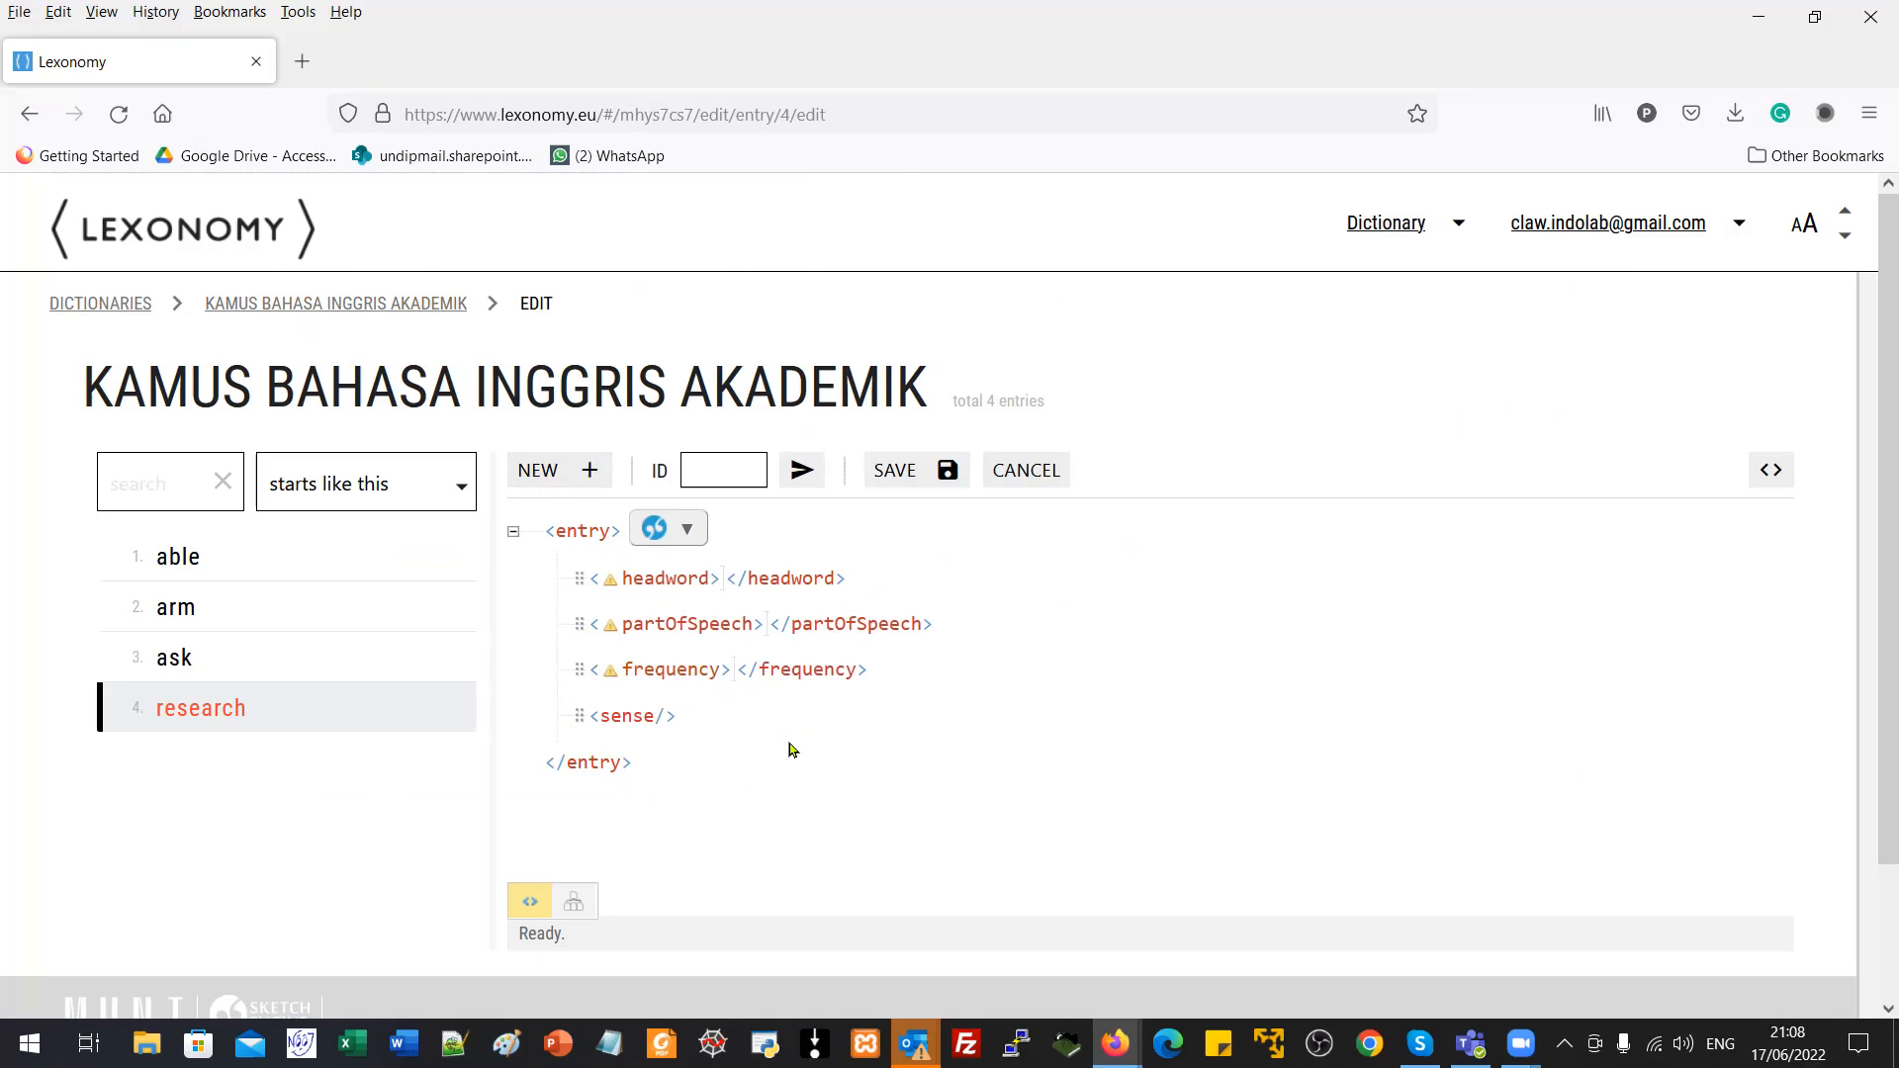
Step: Enter "instrument" as the headword of the new entry
{"action": "left_click", "coordinate": [722, 582]}
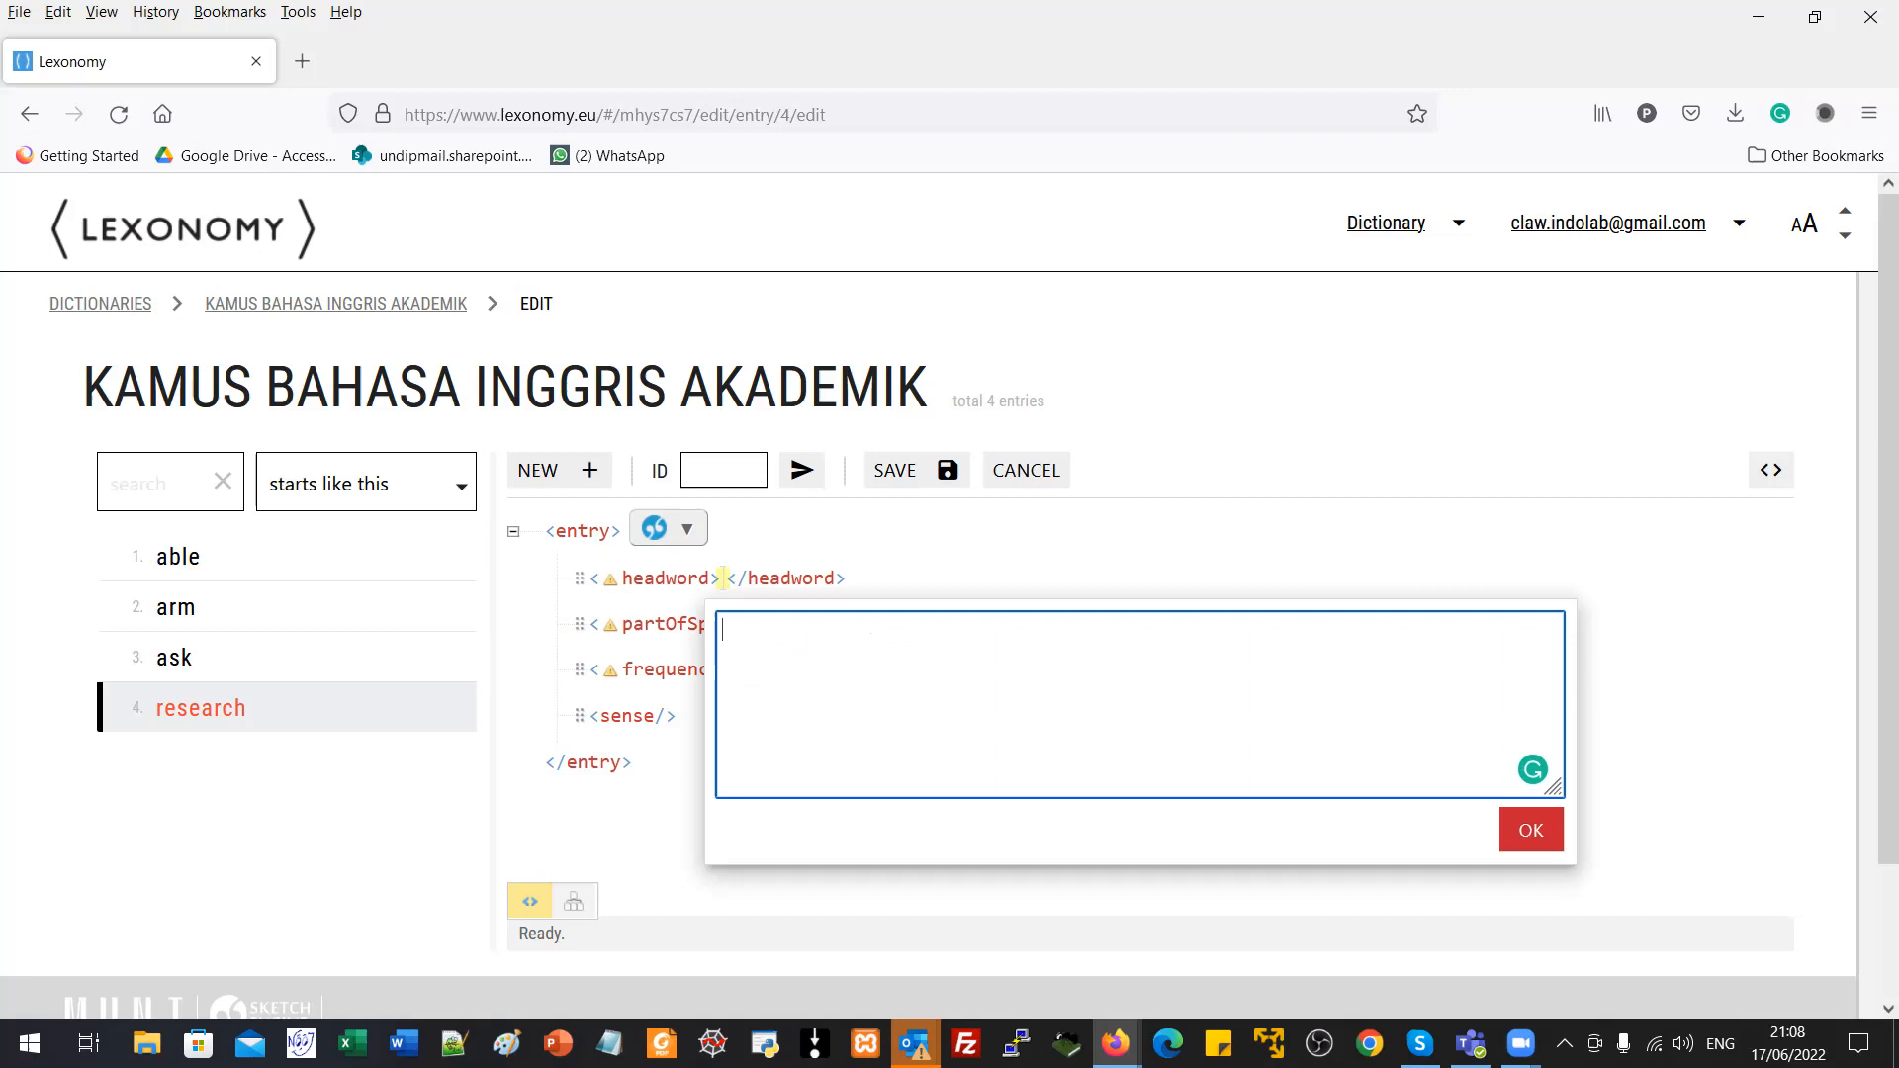
{"action": "type", "text": "instrument"}
{"action": "left_click", "coordinate": [1533, 831]}
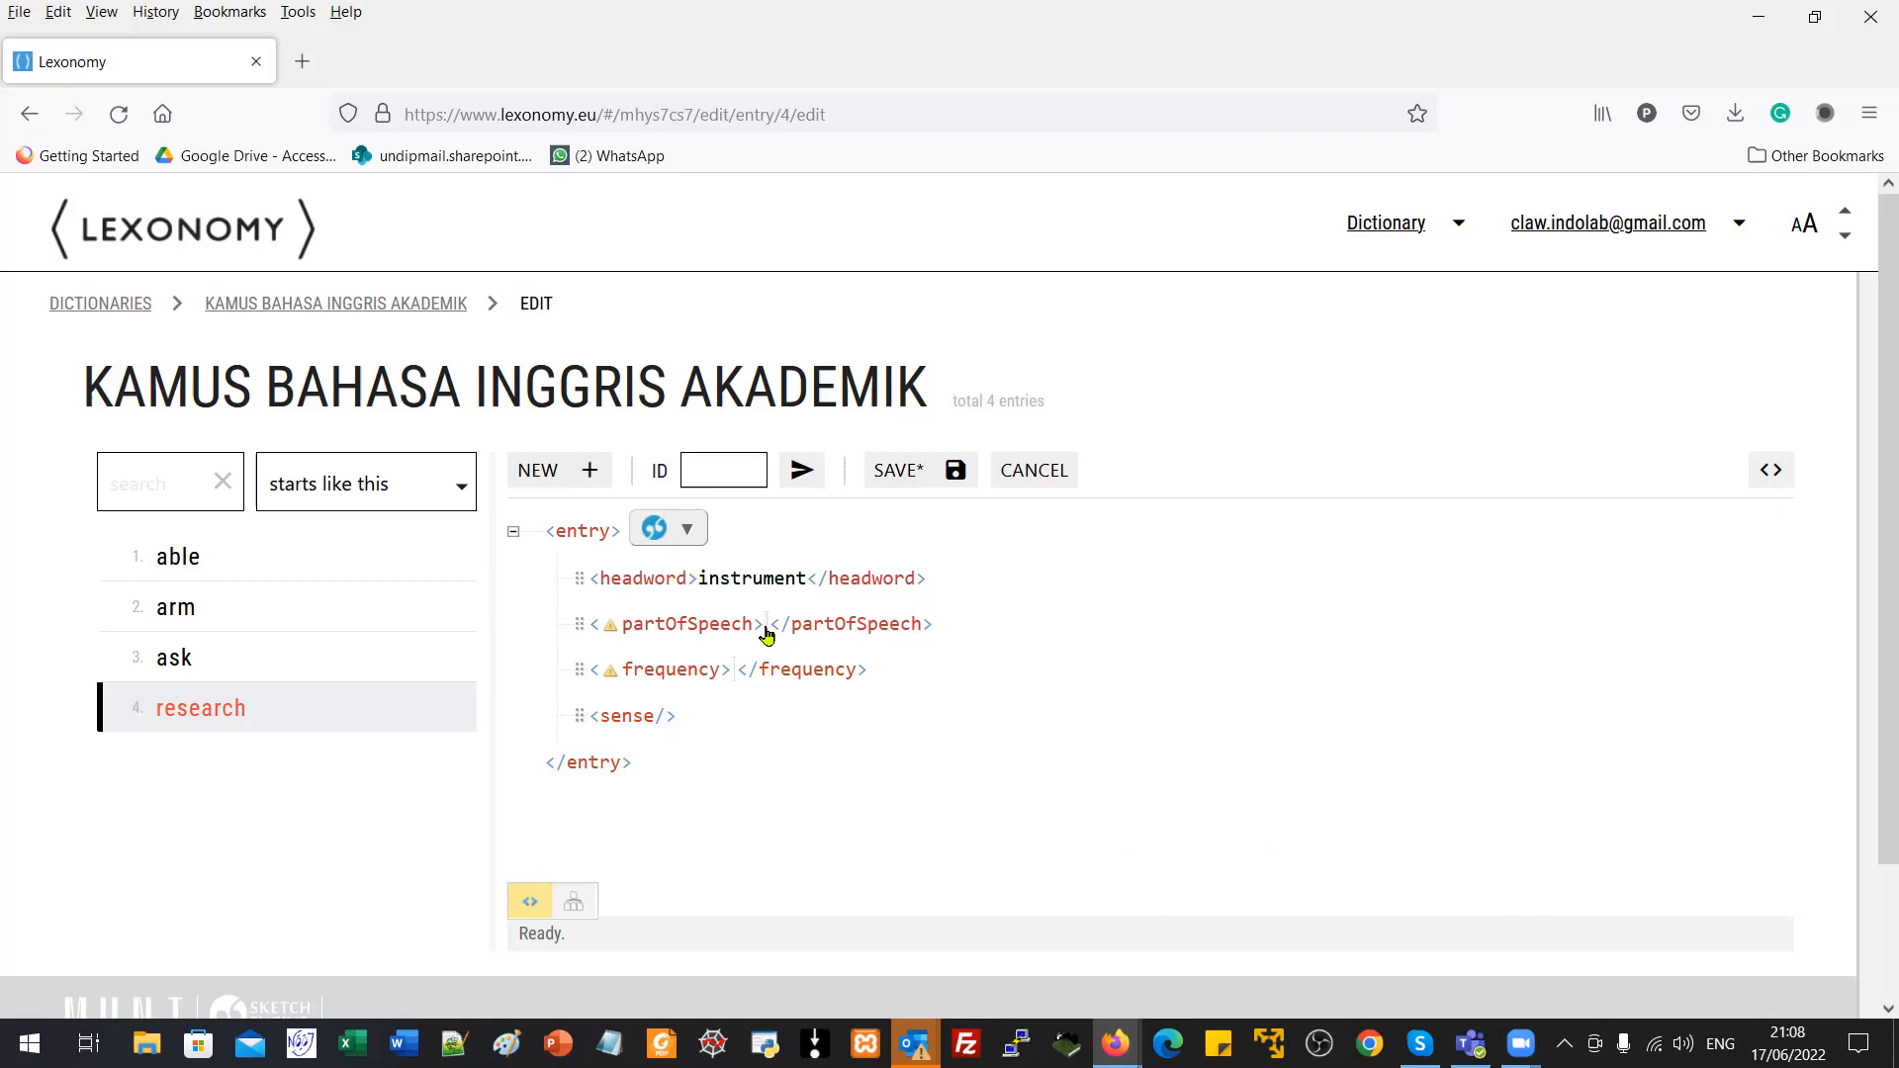
Step: Set the instrument entry's partOfSpeech to n and its frequency to HF
{"action": "left_click", "coordinate": [768, 635]}
{"action": "left_click", "coordinate": [912, 665]}
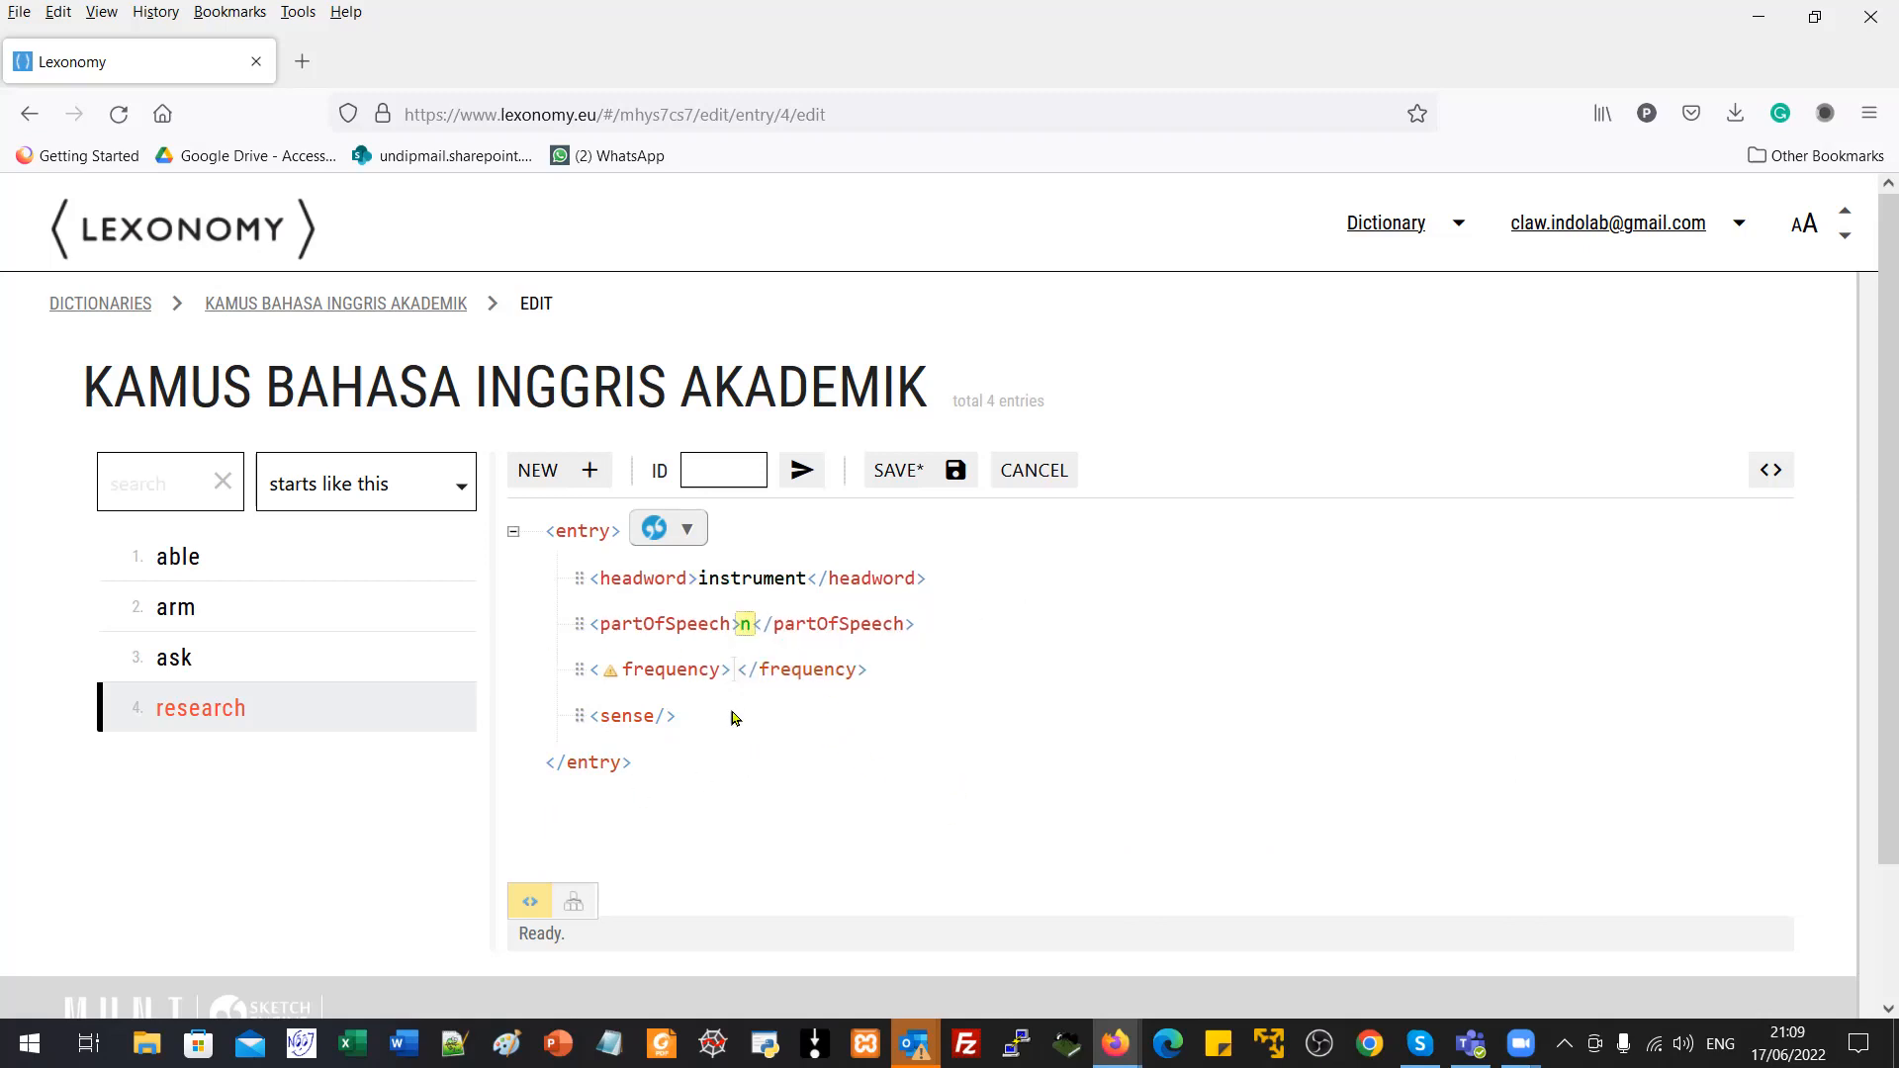
{"action": "left_click", "coordinate": [737, 678]}
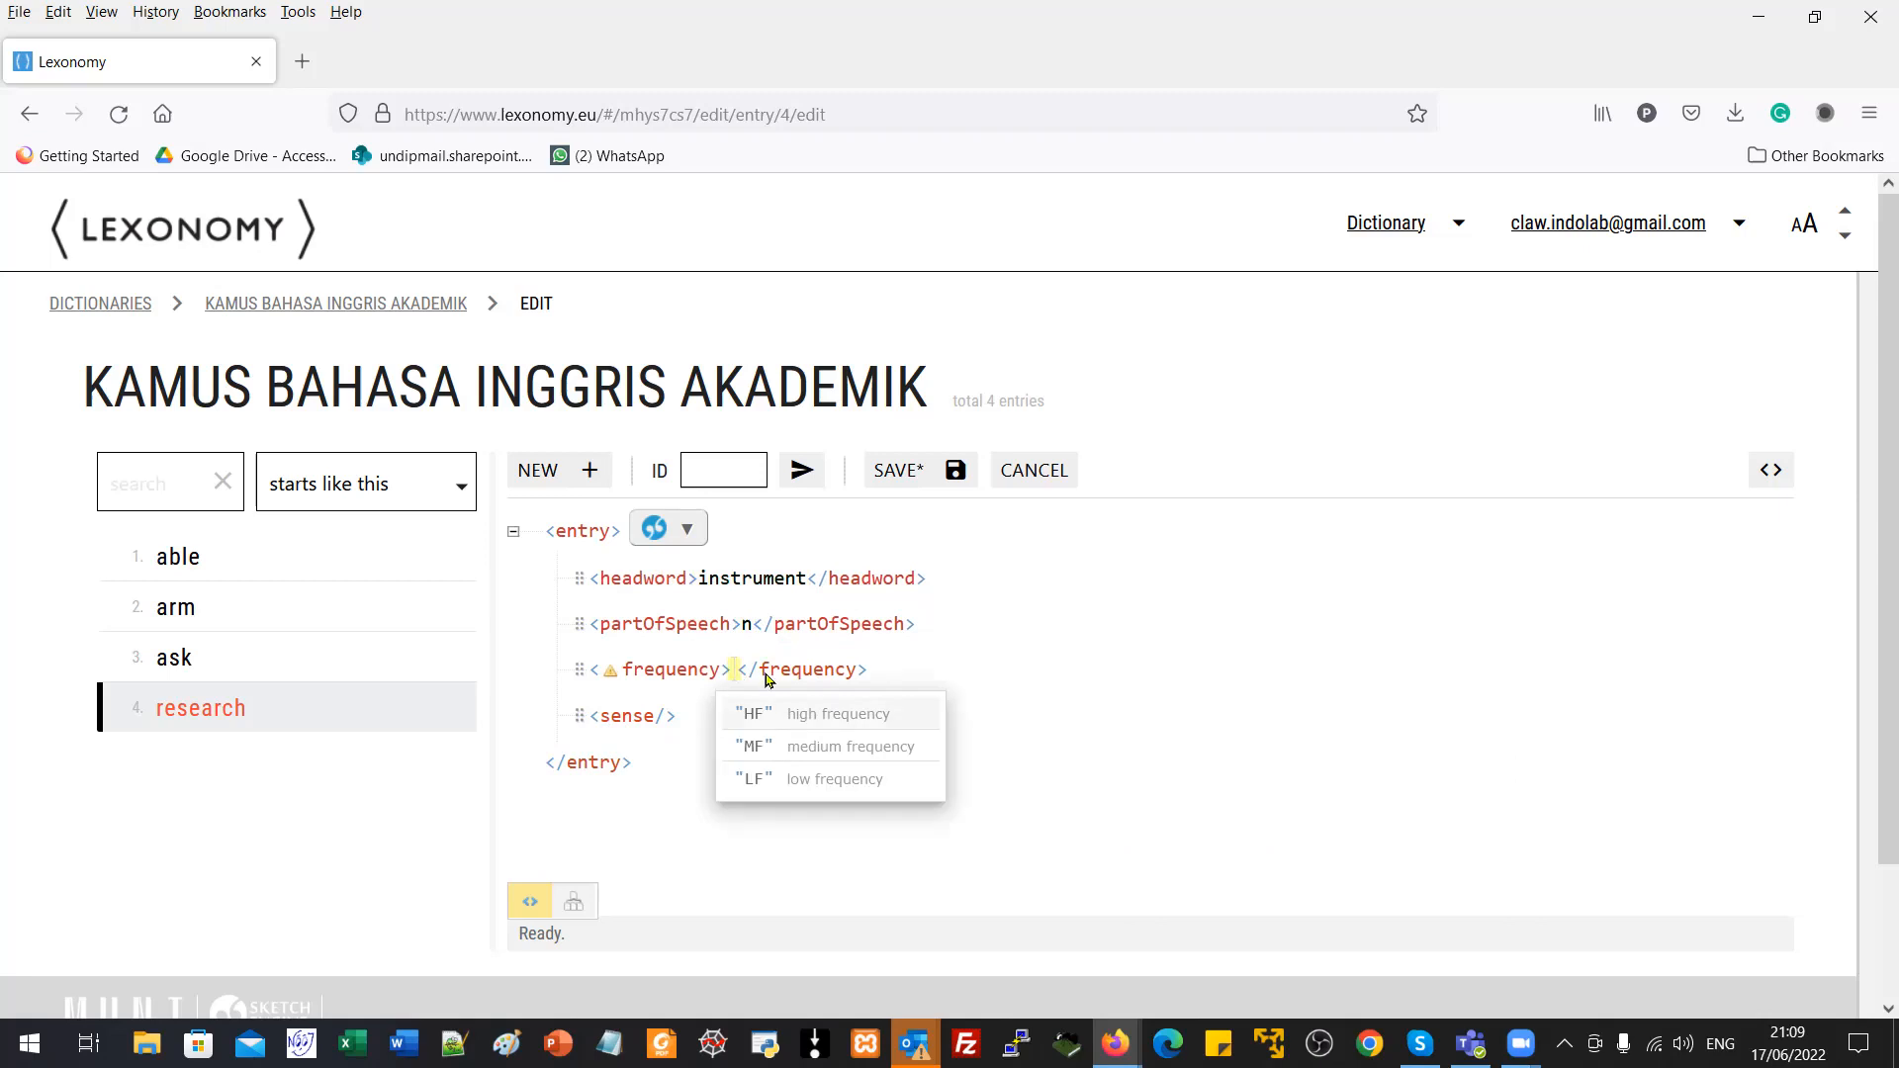
{"action": "left_click", "coordinate": [851, 729]}
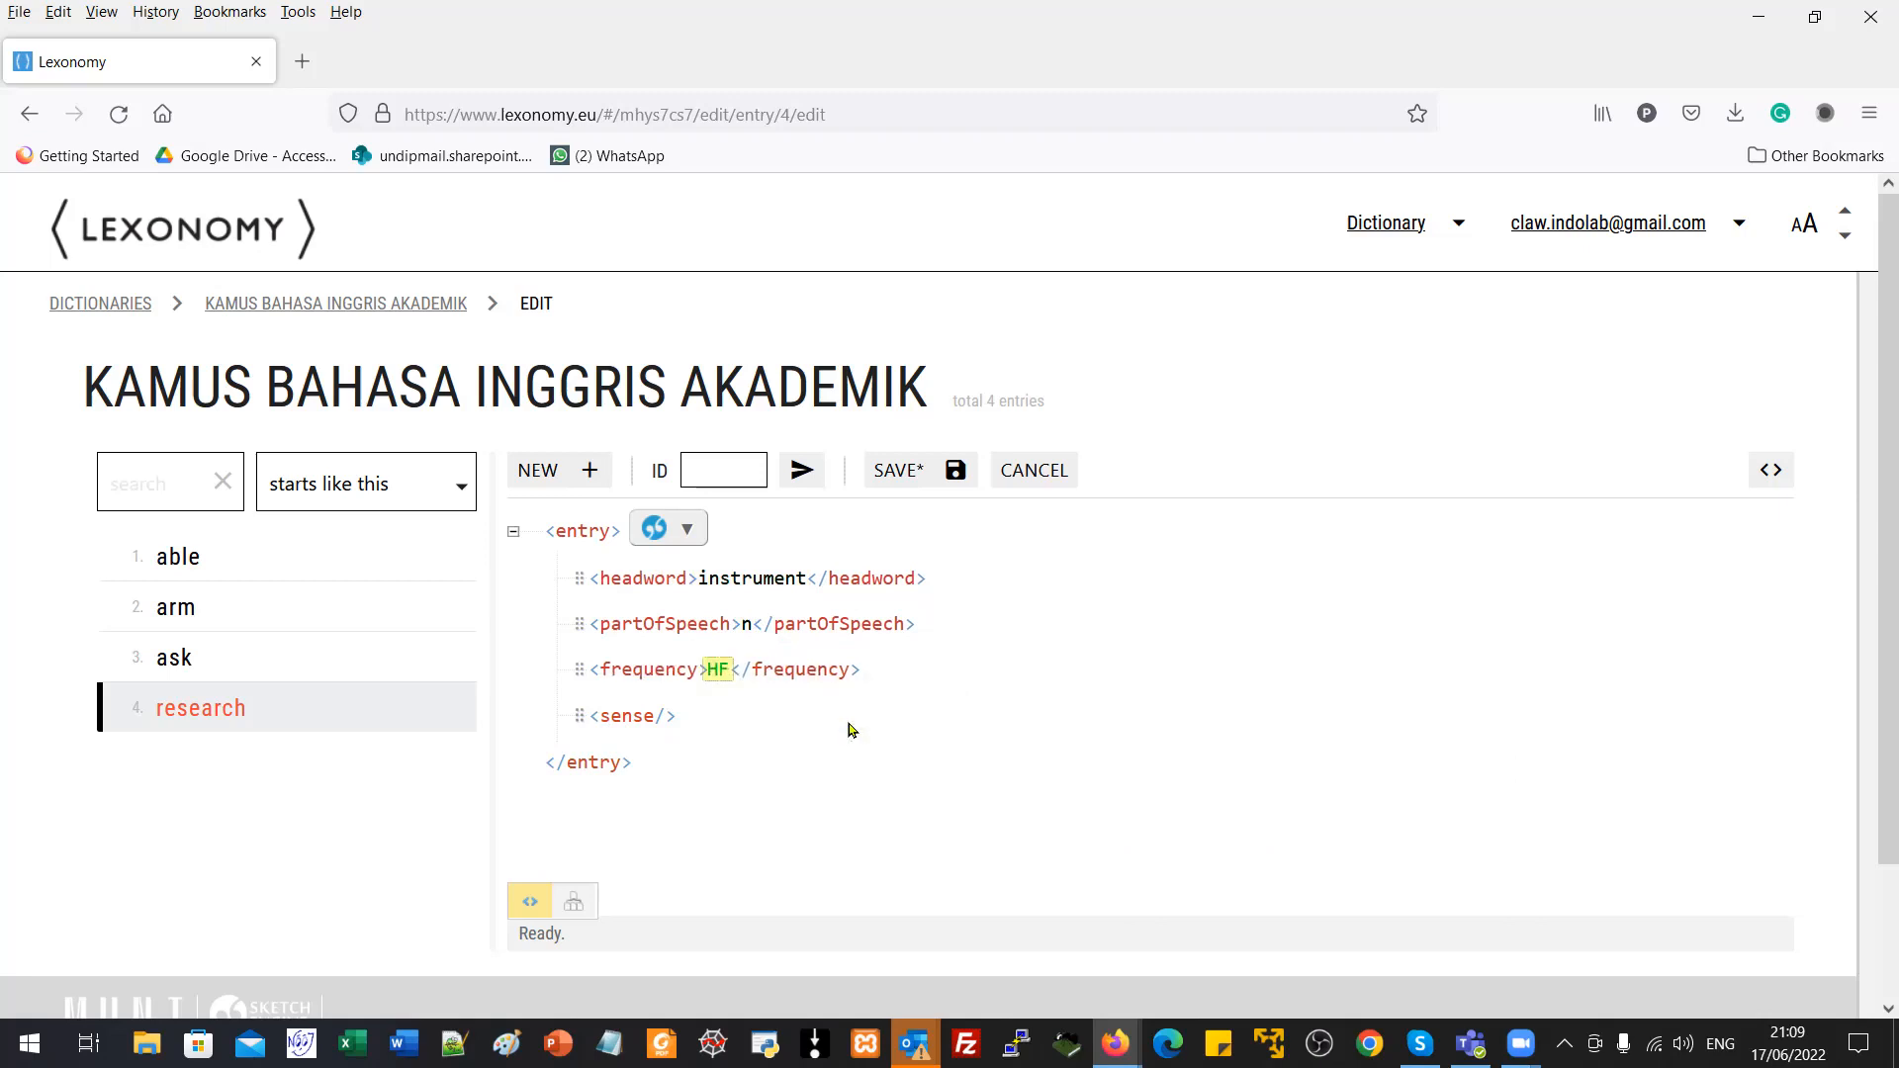
Step: Add a definition and an example as child elements of the instrument entry's sense element
{"action": "left_click", "coordinate": [642, 725]}
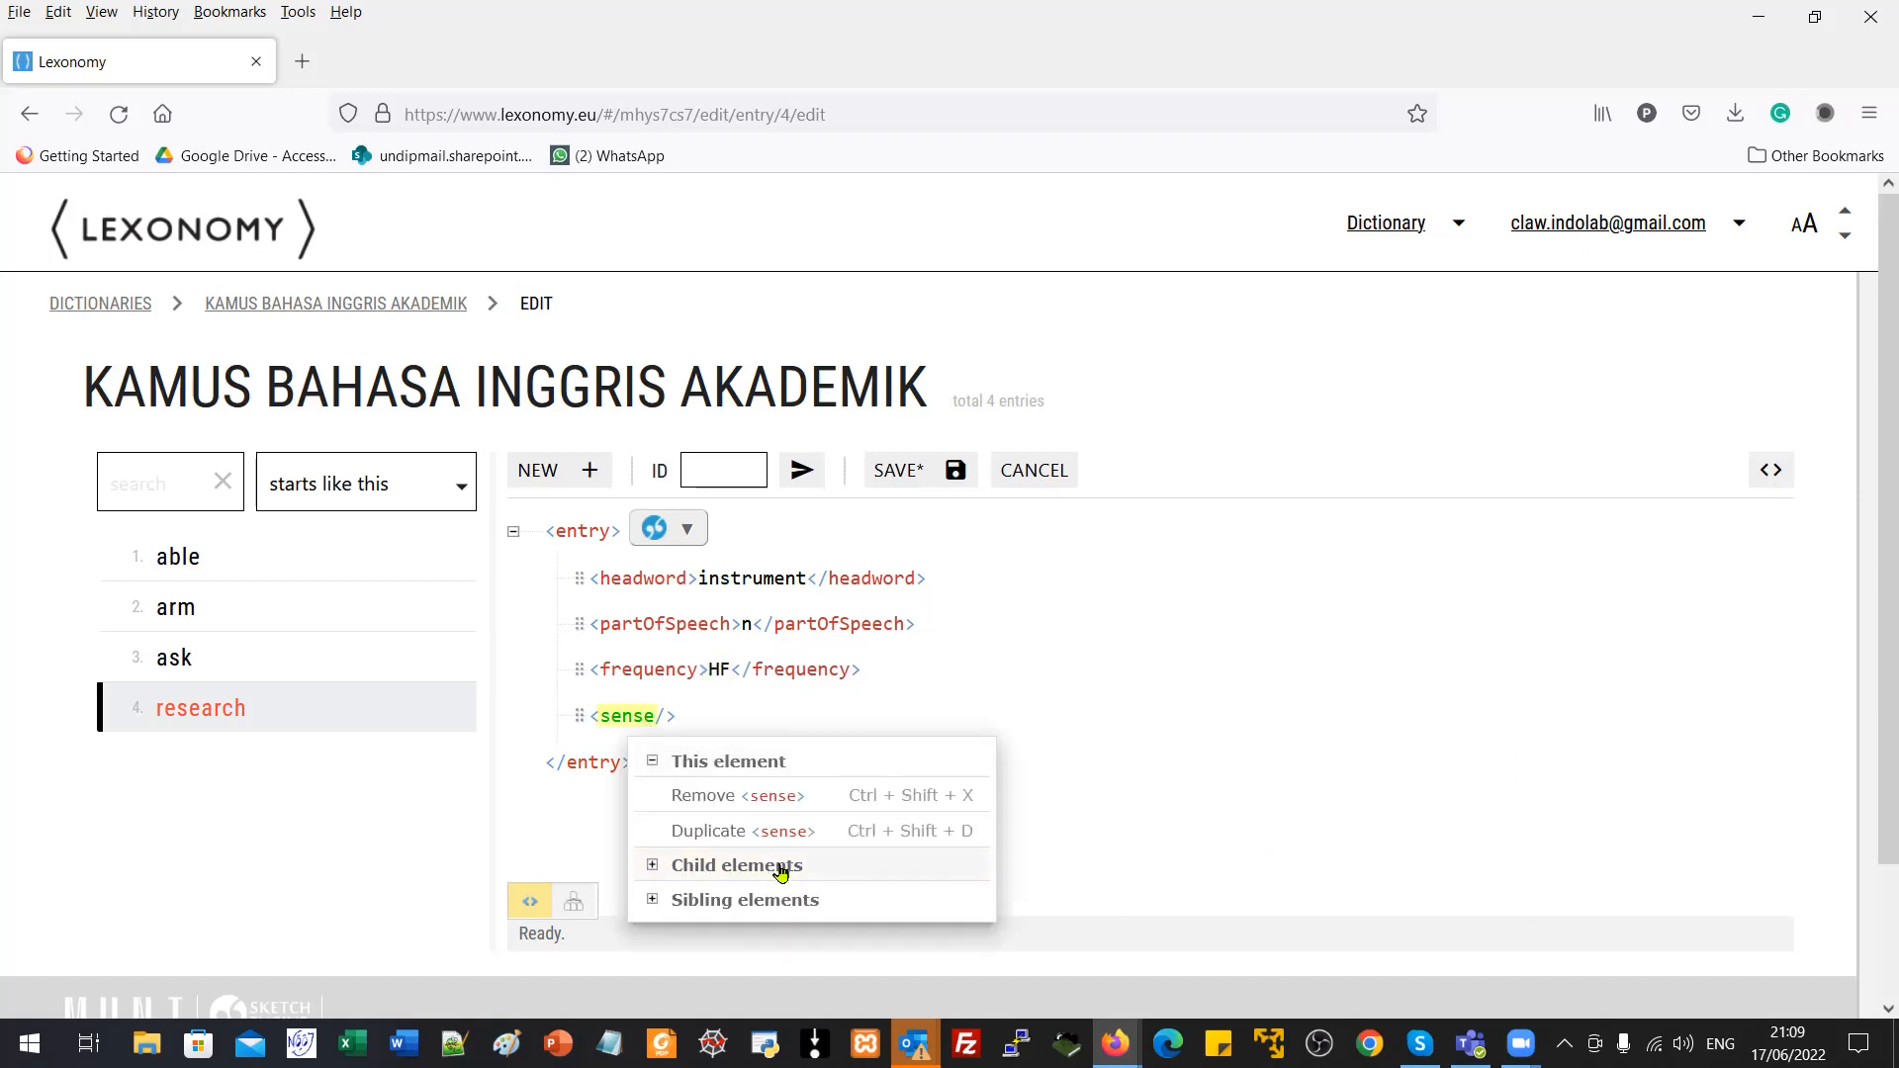
{"action": "left_click", "coordinate": [787, 867]}
{"action": "left_click", "coordinate": [868, 916]}
{"action": "left_click", "coordinate": [633, 716]}
{"action": "left_click", "coordinate": [757, 871]}
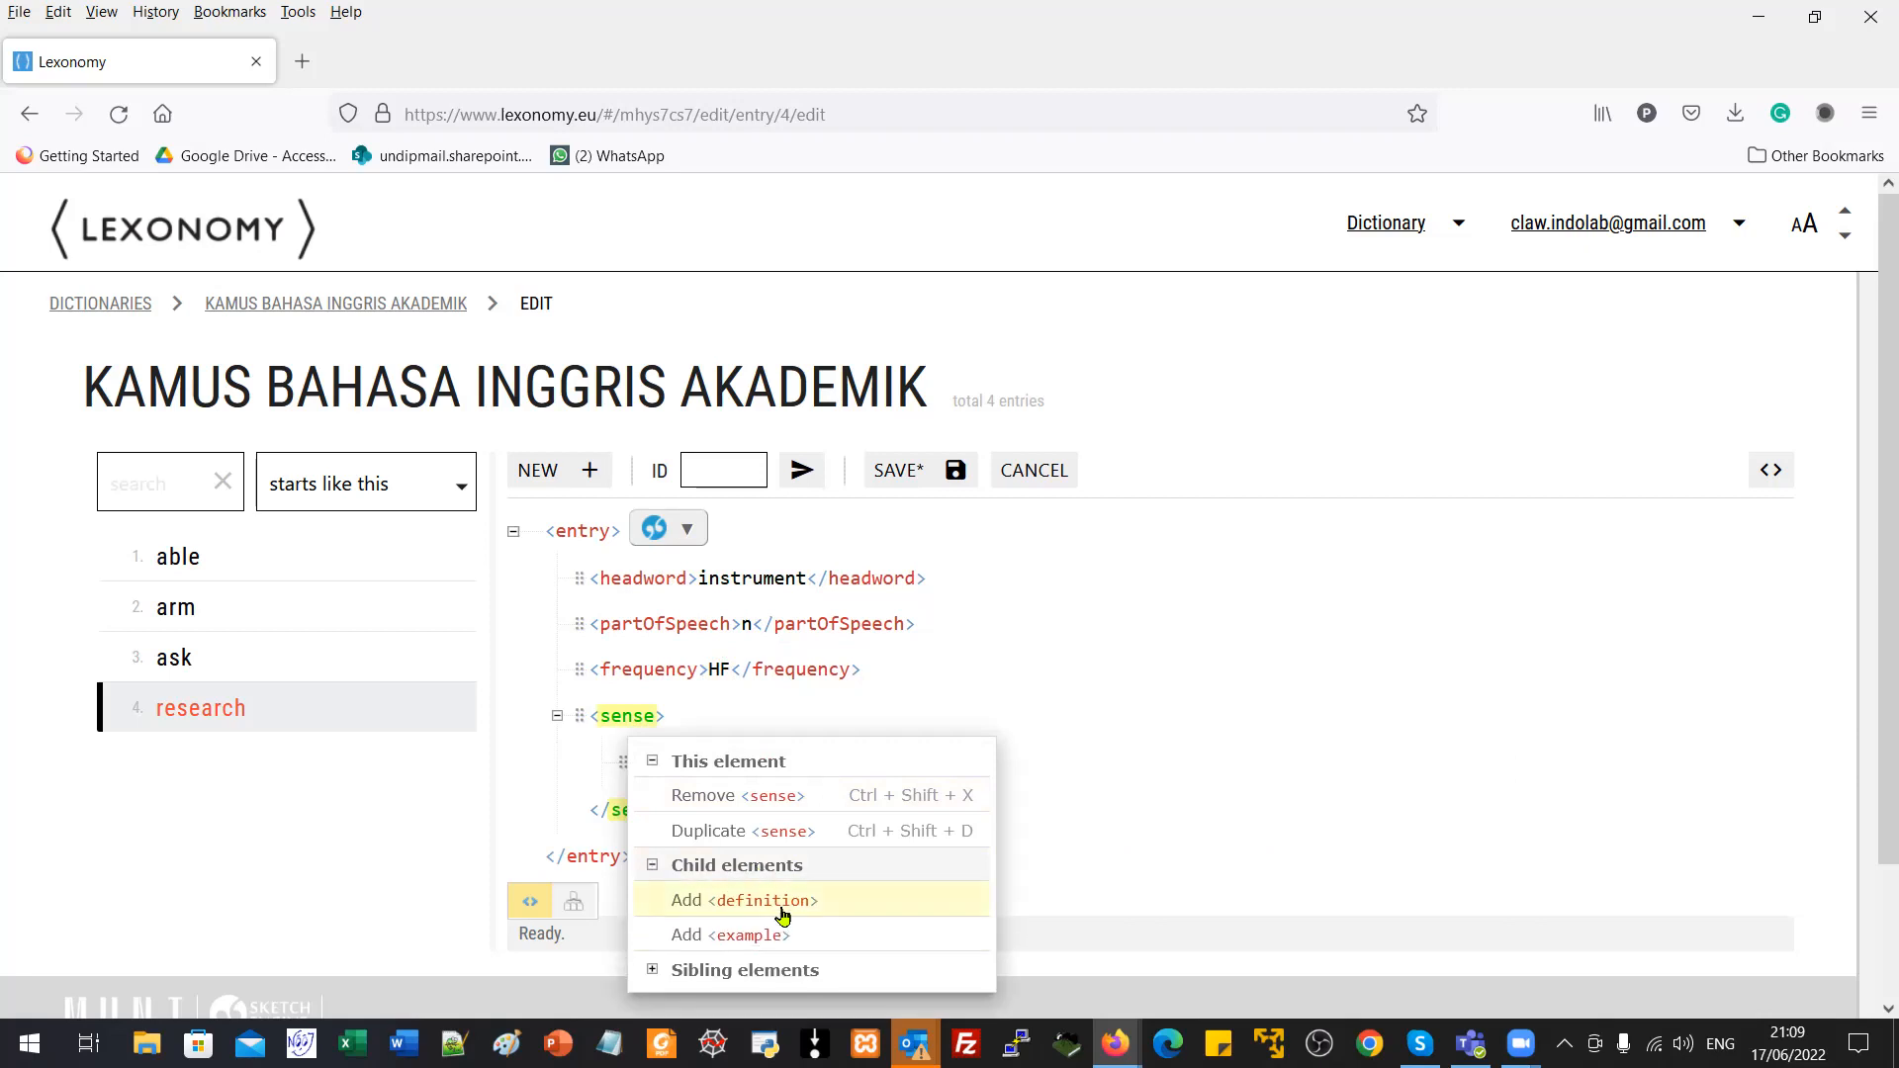
{"action": "left_click", "coordinate": [789, 934]}
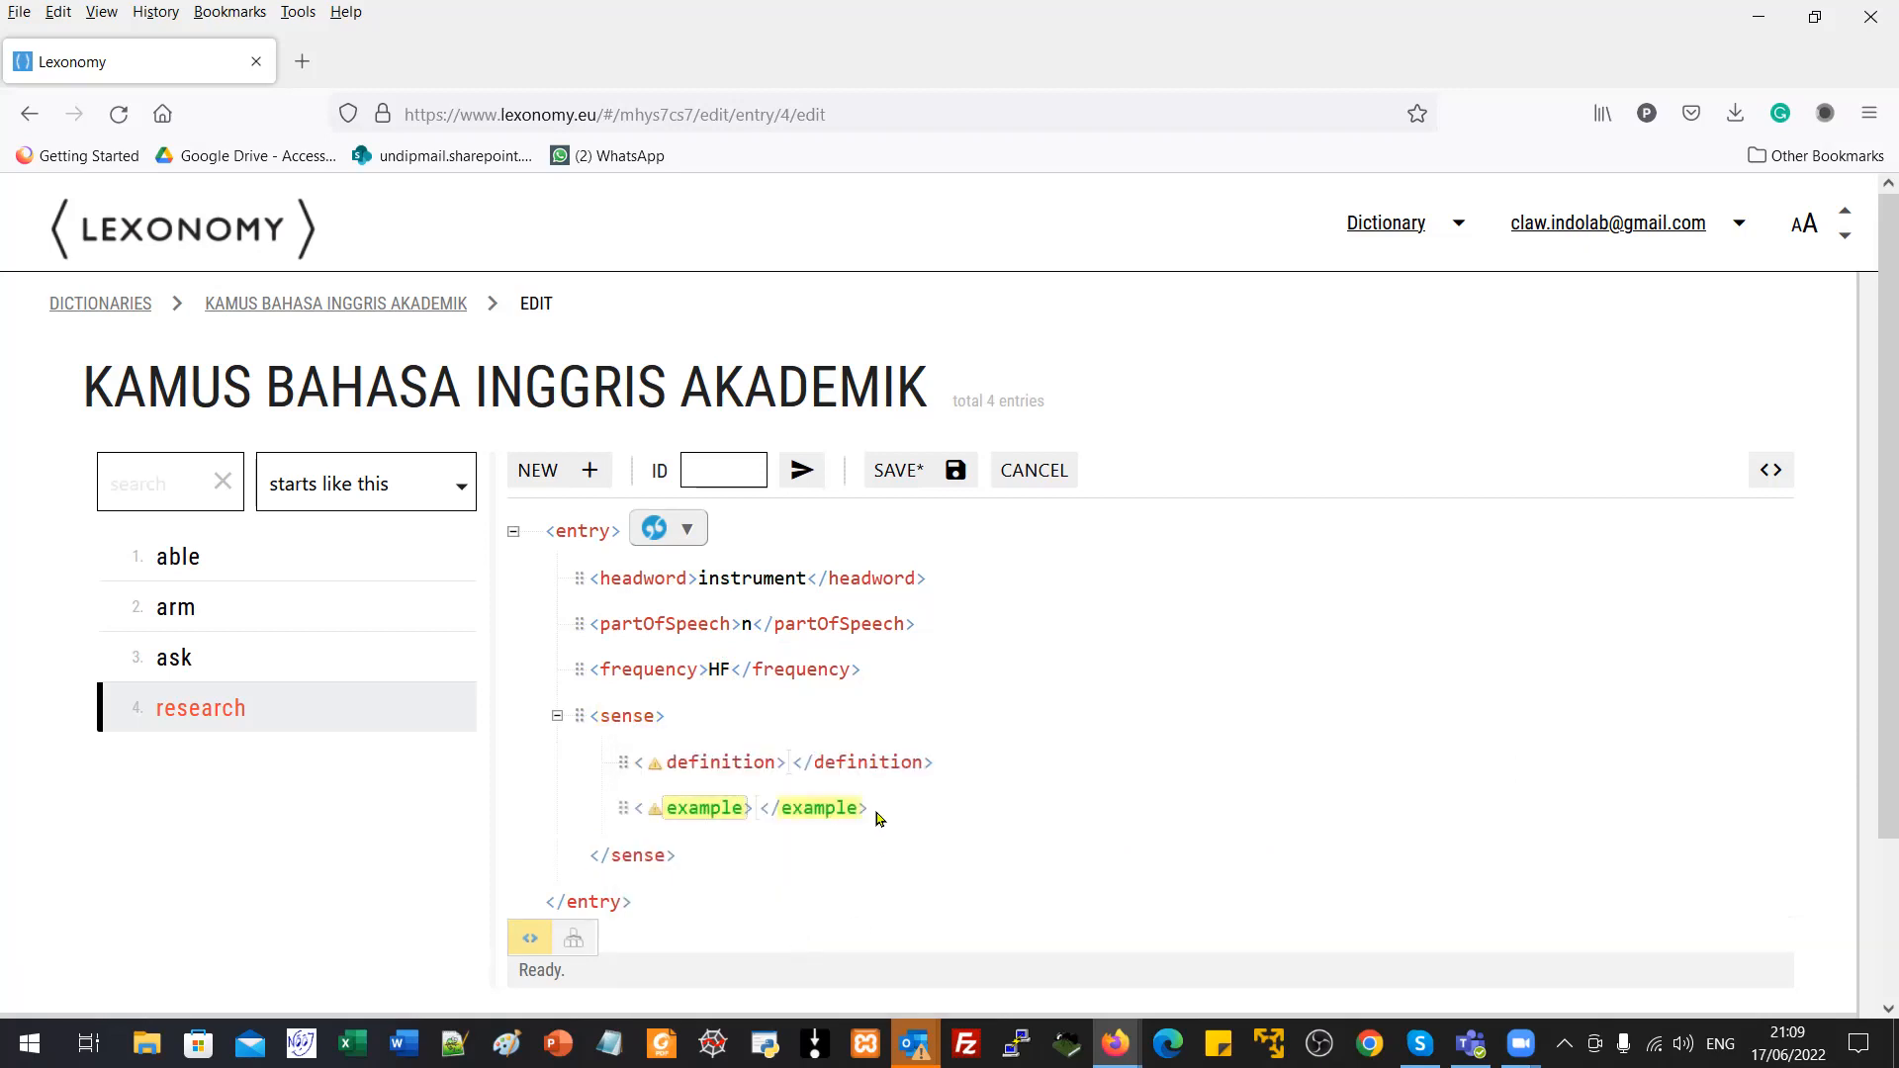
Step: Fill in the instrument entry's definition as "something used to assist research activities such as programs, tools, etc"
{"action": "left_click", "coordinate": [789, 762]}
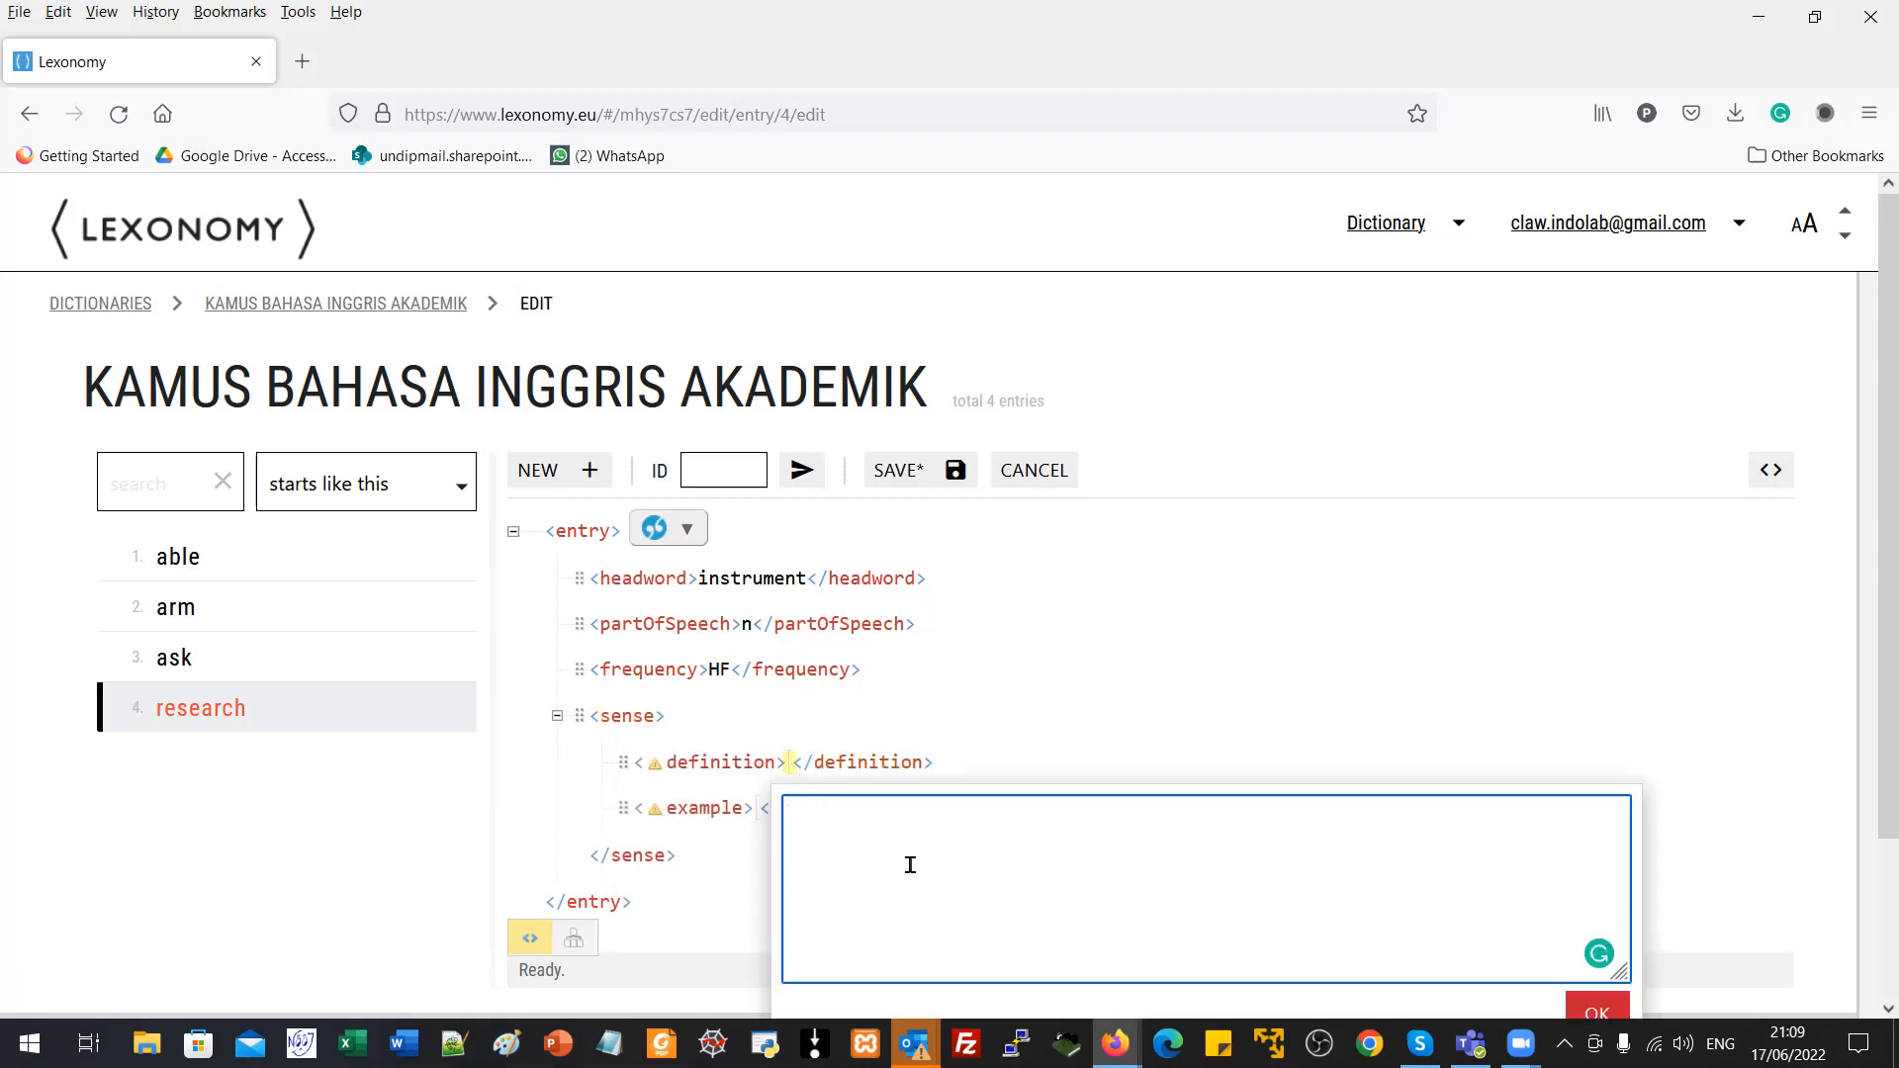
{"action": "type", "text": "something used to assis"}
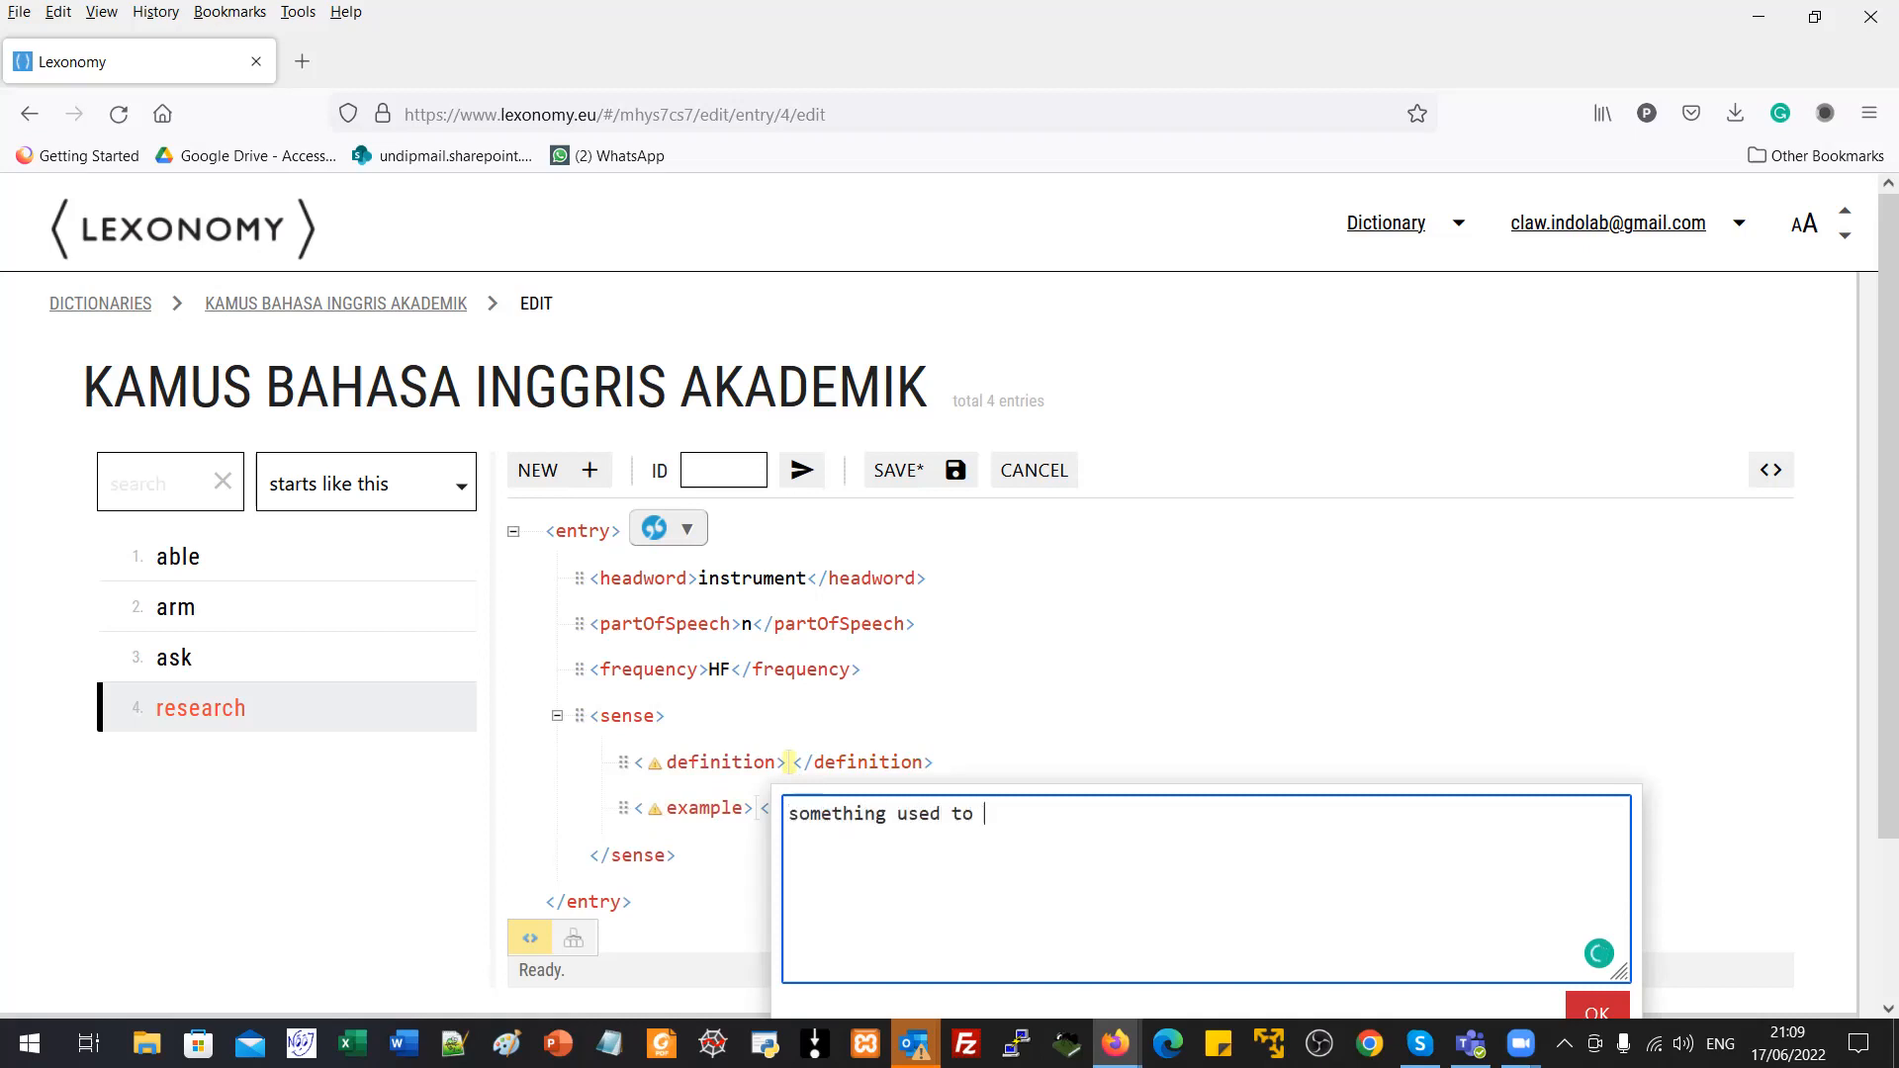
{"action": "key", "text": "BackSpace"}
{"action": "key", "text": "BackSpace"}
{"action": "type", "text": "ist research activitie"}
{"action": "key", "text": "BackSpace"}
{"action": "key", "text": "BackSpace"}
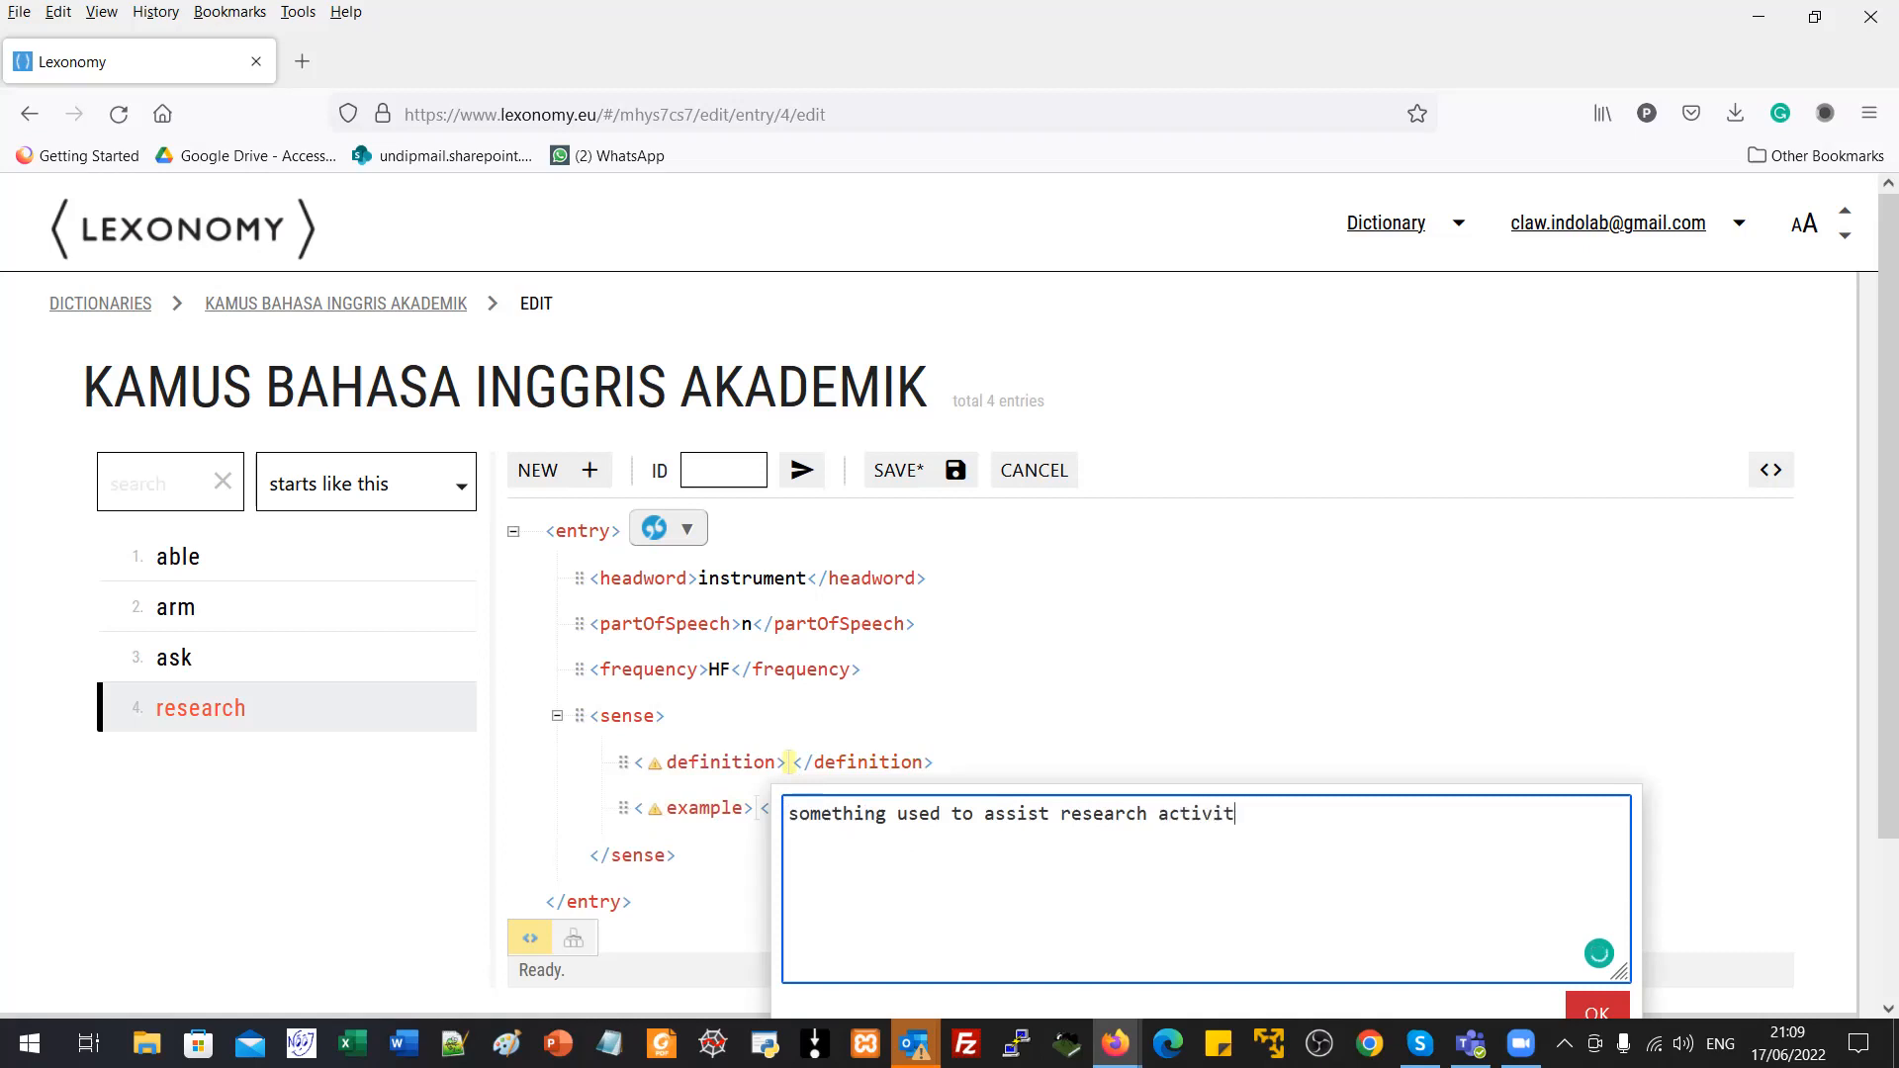
{"action": "type", "text": "i"}
{"action": "type", "text": "es suchg as"}
{"action": "key", "text": "BackSpace"}
{"action": "key", "text": "BackSpace"}
{"action": "key", "text": "BackSpace"}
{"action": "type", "text": "as colle"}
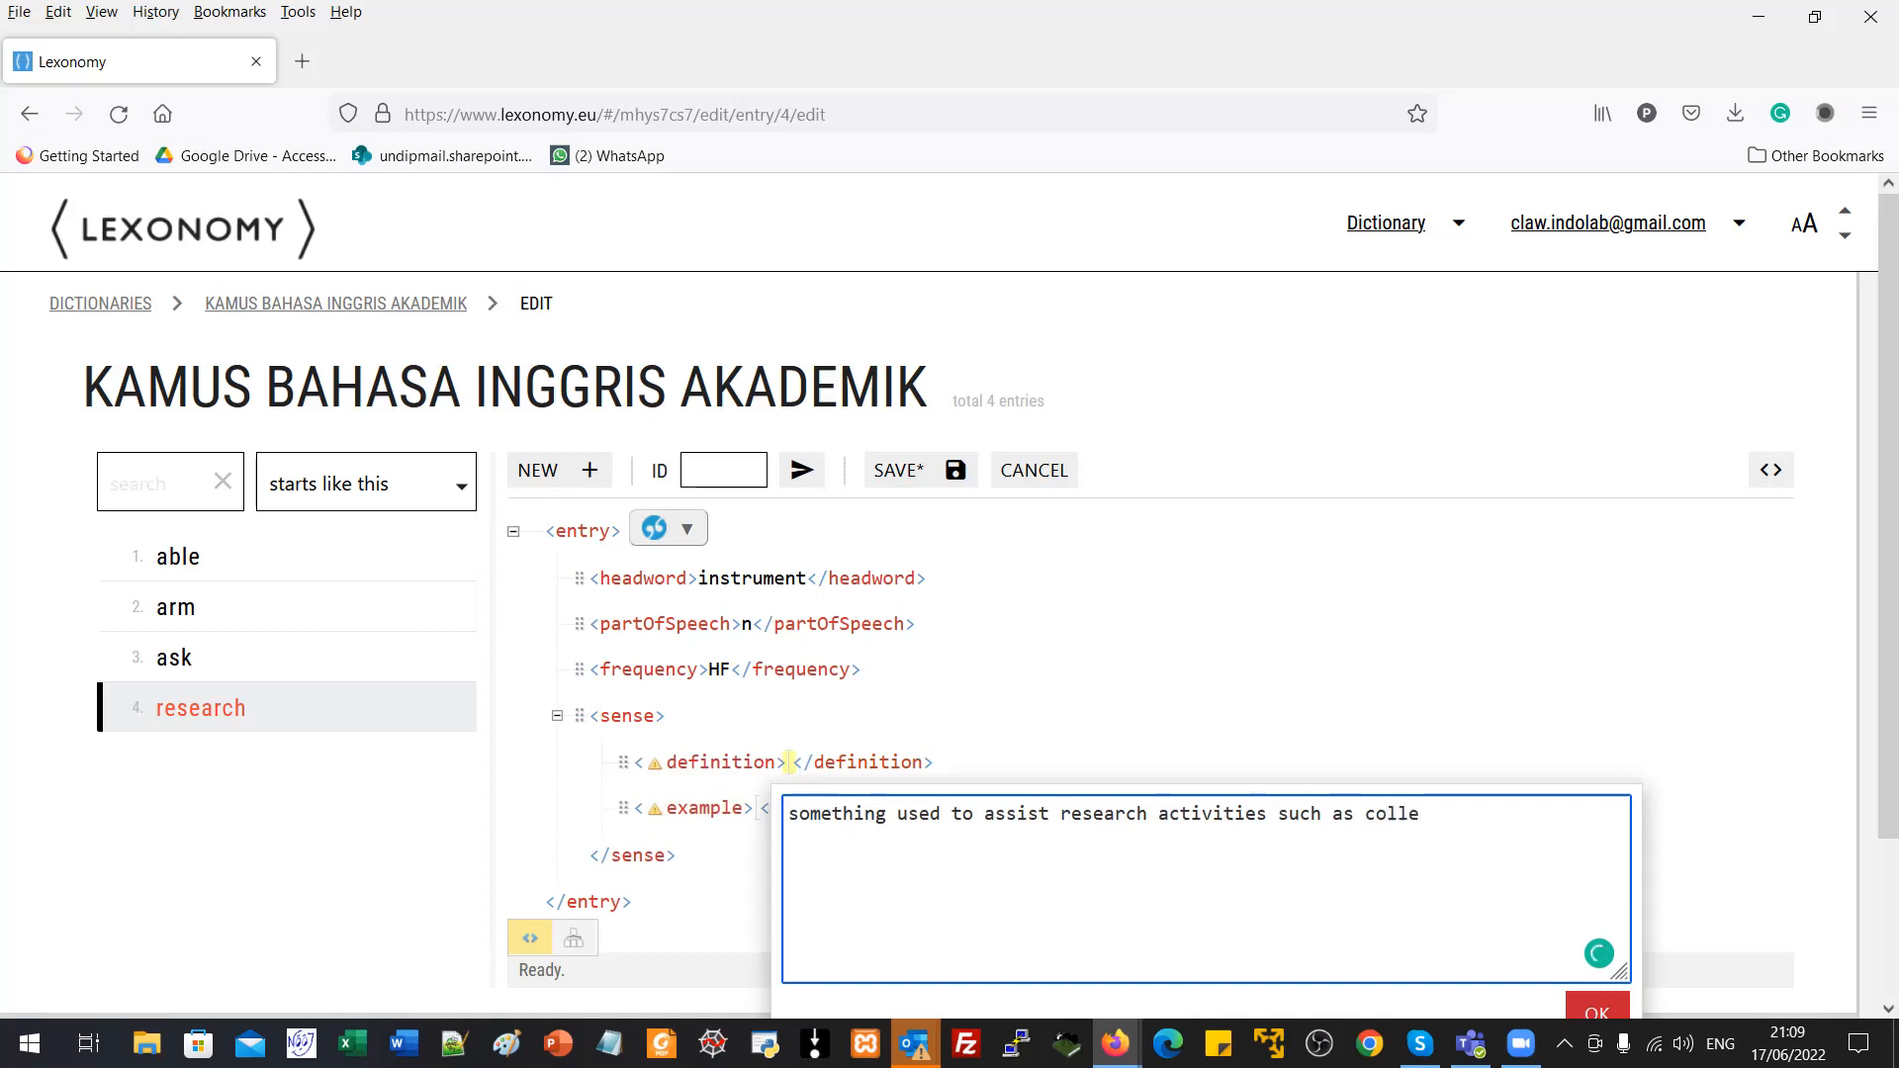
{"action": "type", "text": "cting dayt"}
{"action": "key", "text": "BackSpace"}
{"action": "key", "text": "BackSpace"}
{"action": "key", "text": "BackSpace"}
{"action": "key", "text": "BackSpace"}
{"action": "key", "text": "BackSpace"}
{"action": "key", "text": "BackSpace"}
{"action": "key", "text": "BackSpace"}
{"action": "key", "text": "BackSpace"}
{"action": "key", "text": "BackSpace"}
{"action": "key", "text": "BackSpace"}
{"action": "key", "text": "BackSpace"}
{"action": "key", "text": "BackSpace"}
{"action": "type", "text": "programs, tools, etc"}
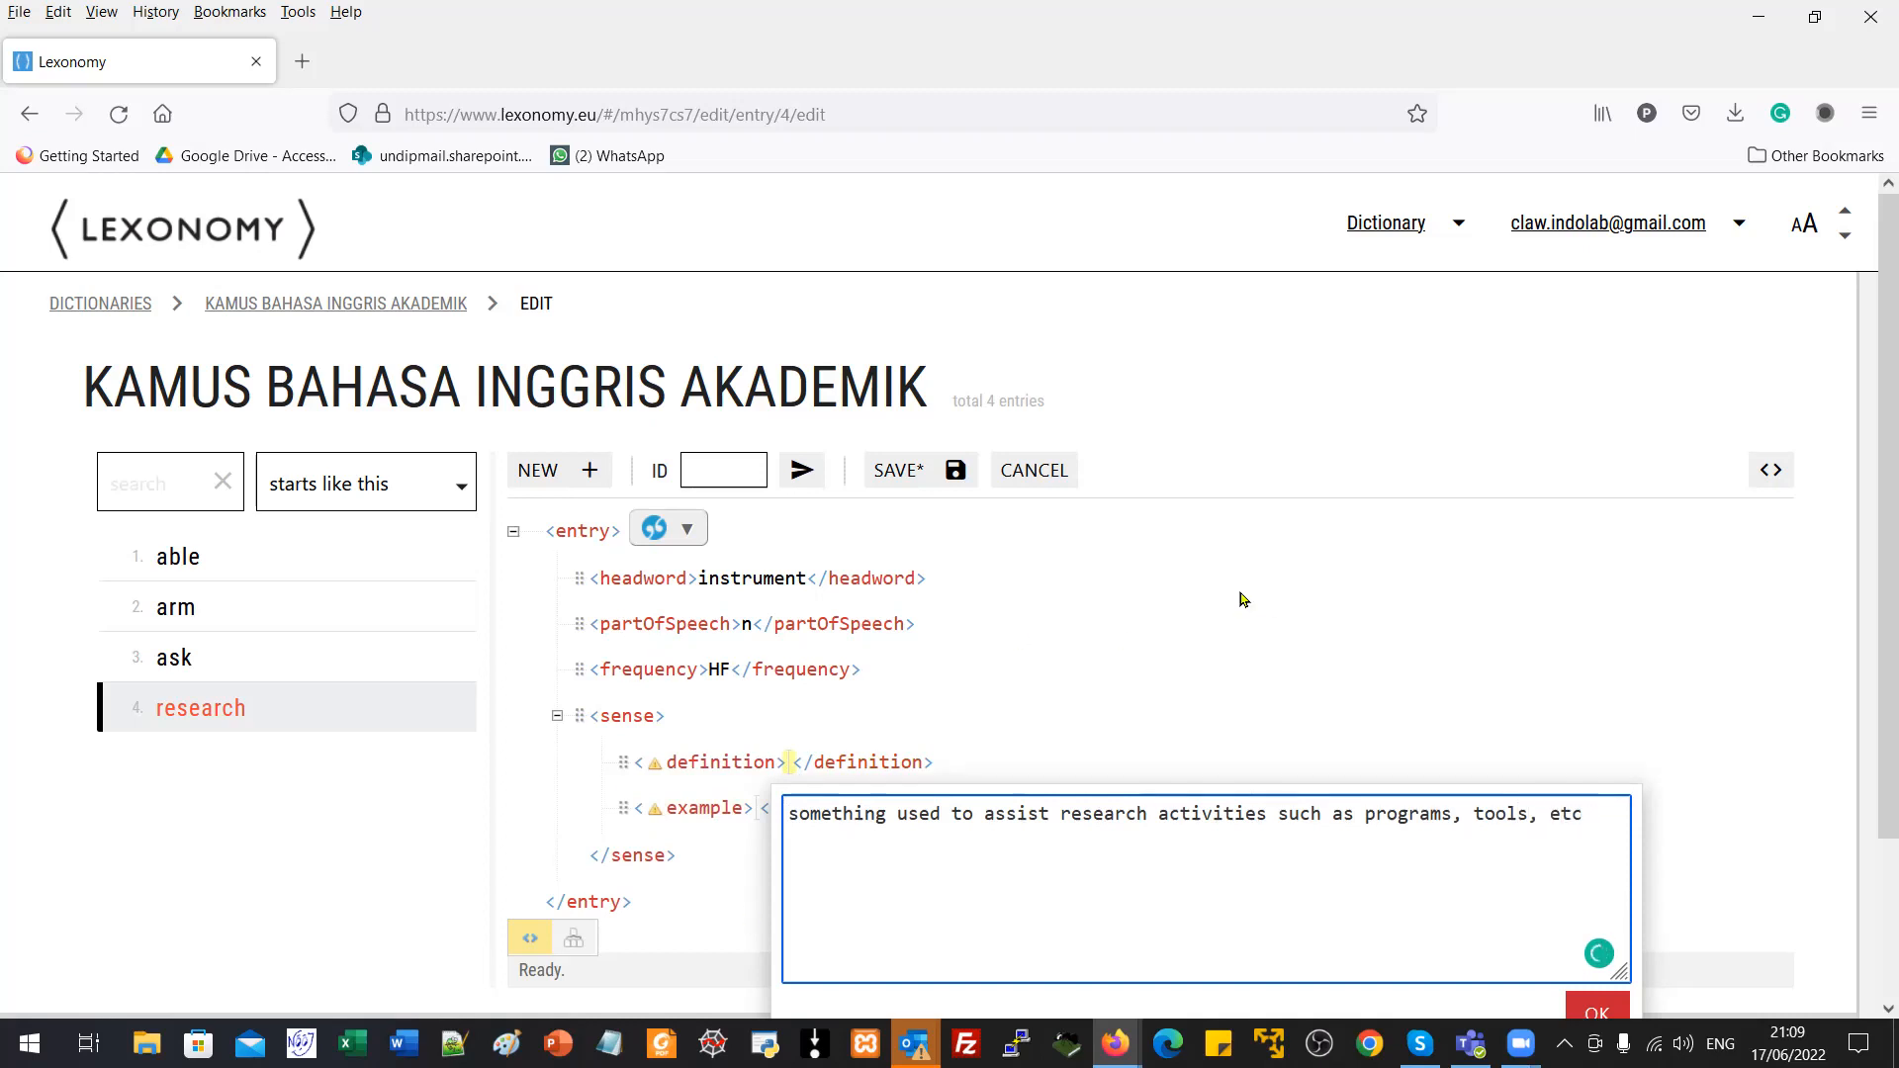
{"action": "left_click", "coordinate": [1616, 1009]}
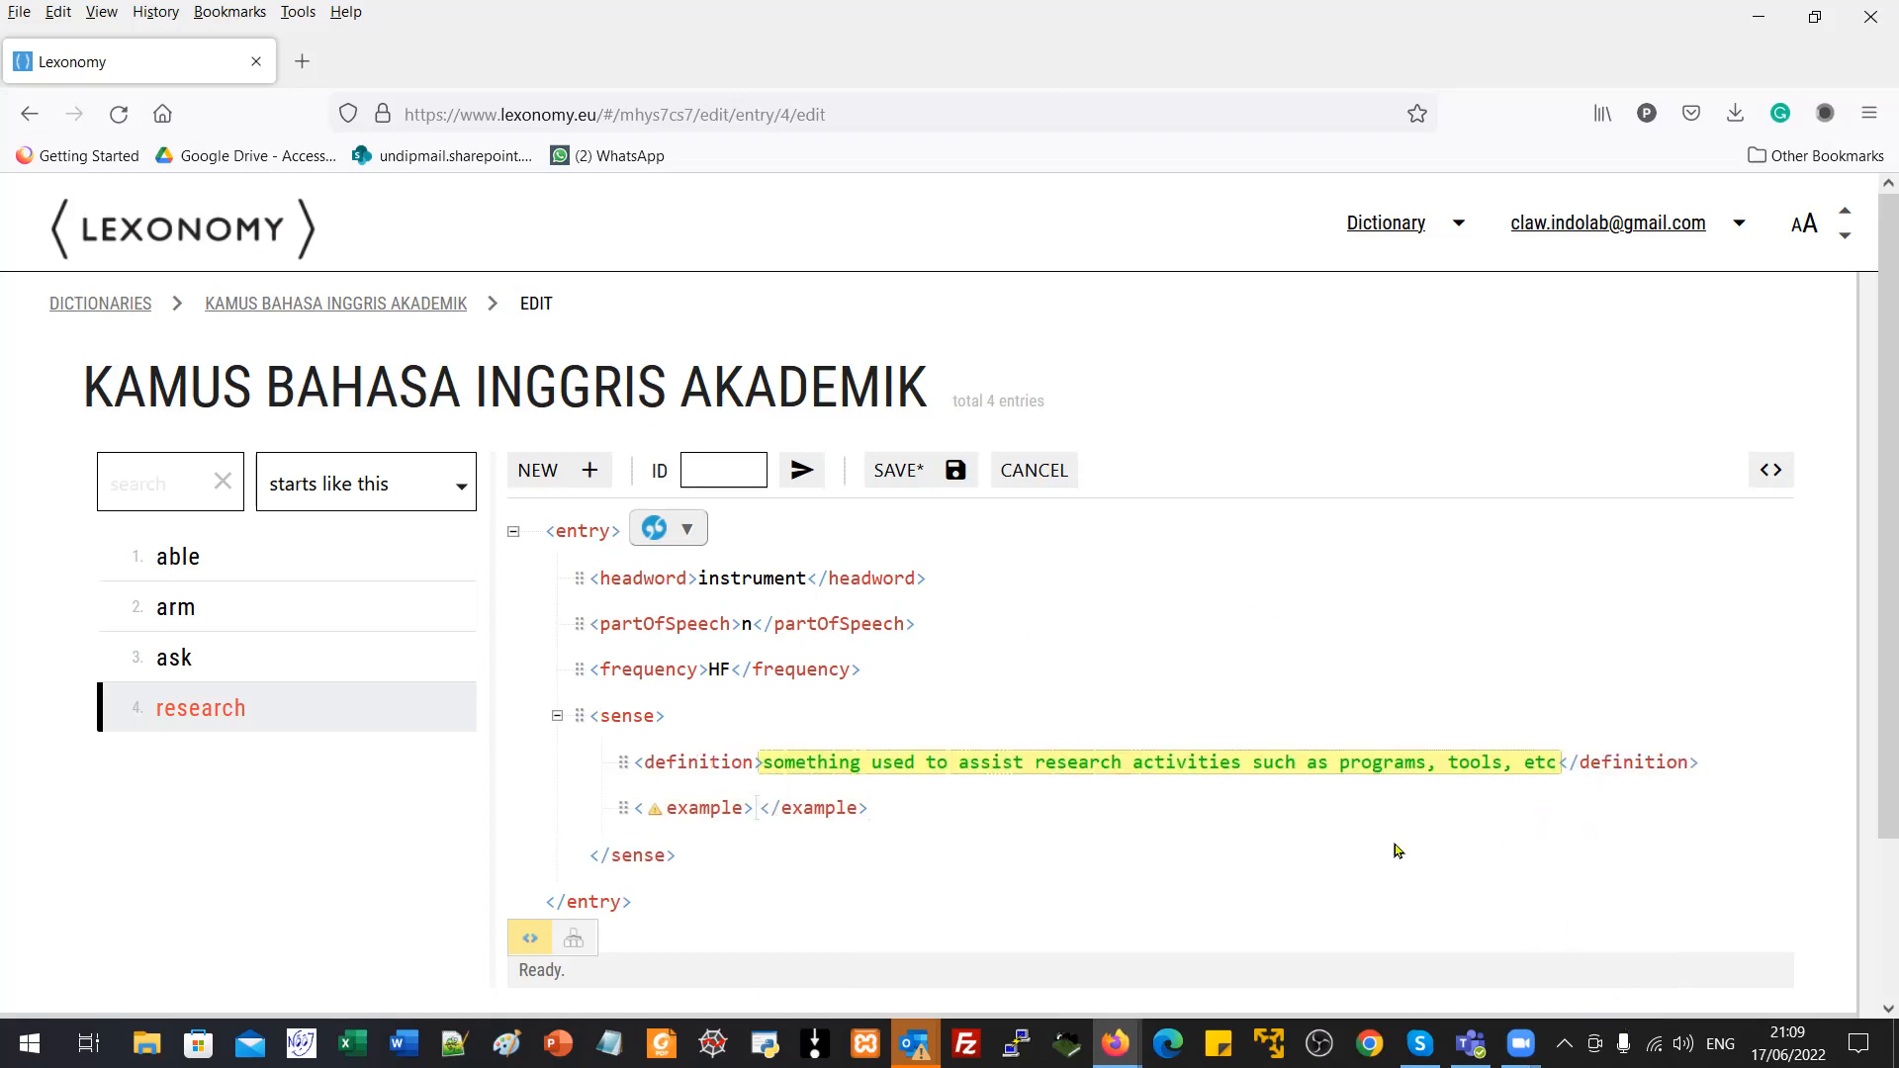
Step: Fill in the instrument entry's example as "Response sheet is a vital instrument in this research" and save the entry
{"action": "left_click", "coordinate": [757, 811]}
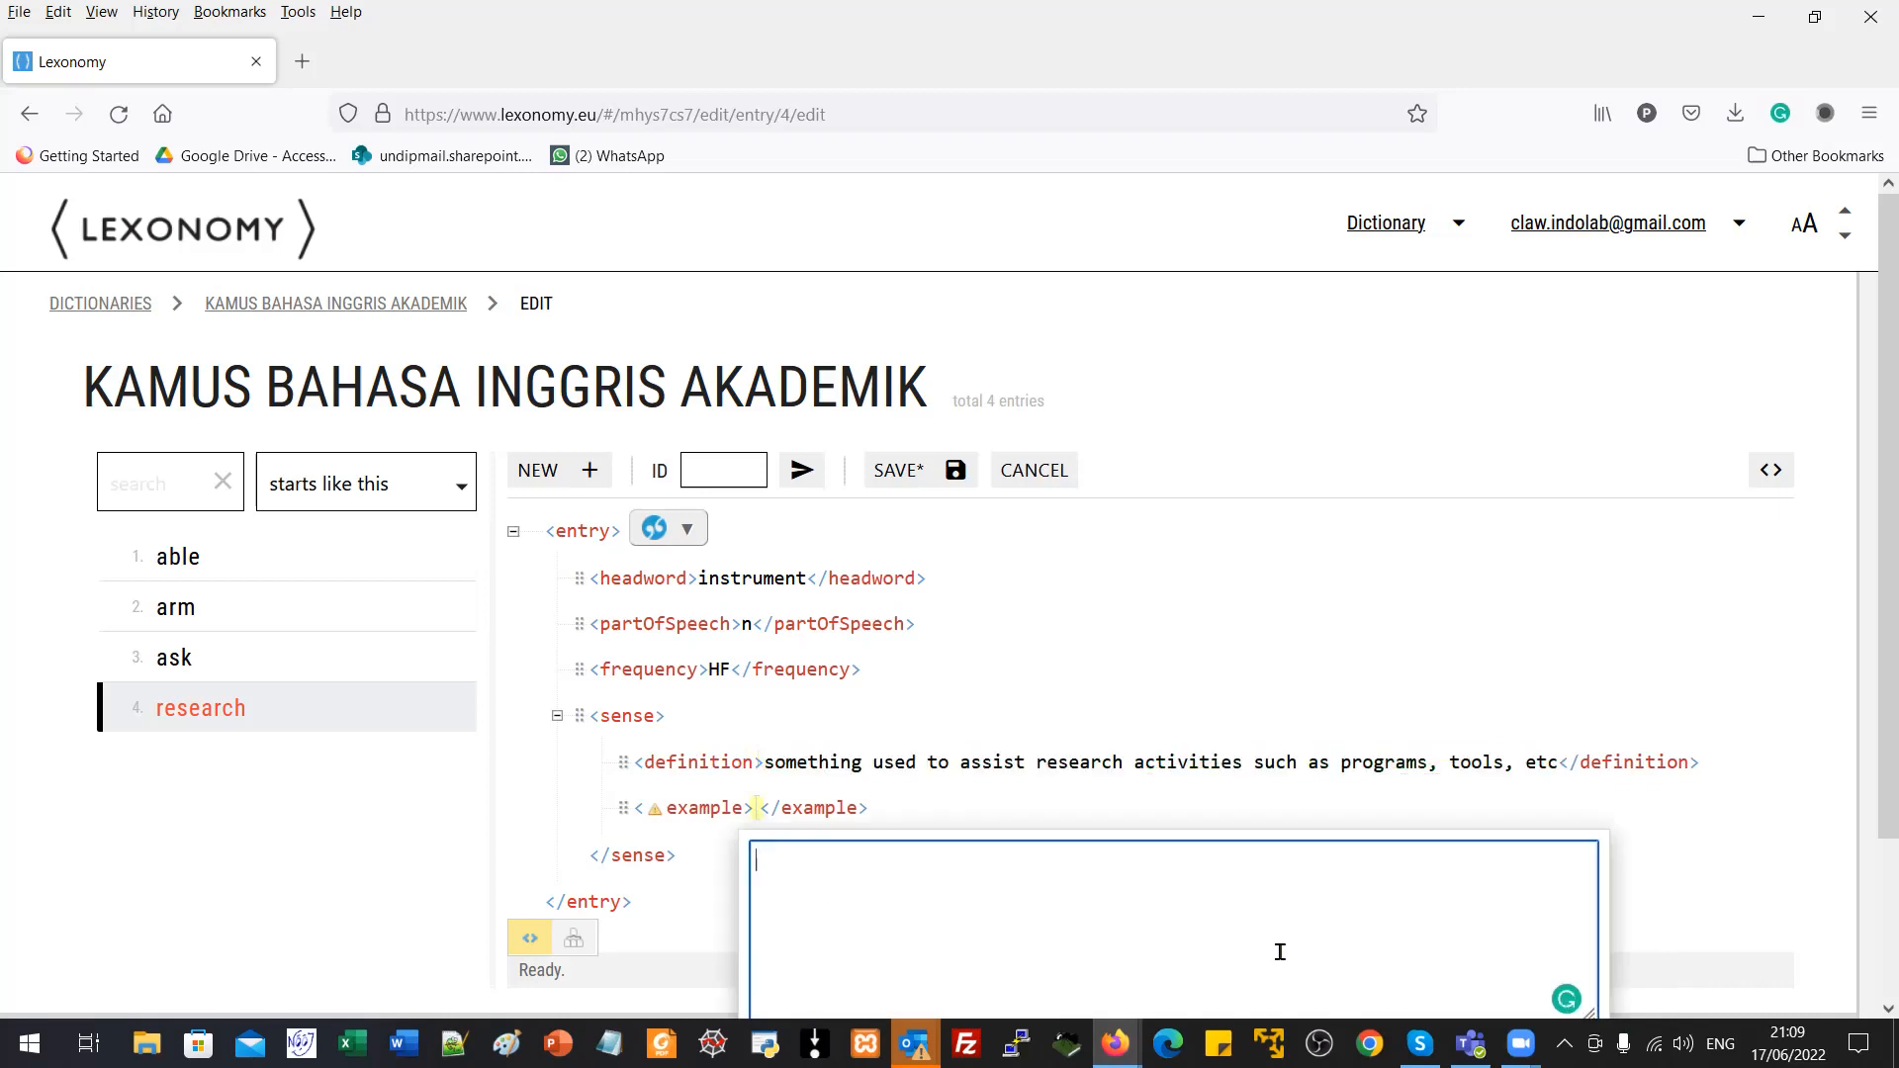
{"action": "type", "text": "Y"}
{"action": "key", "text": "BackSpace"}
{"action": "key", "text": "BackSpace"}
{"action": "type", "text": "Response sheet is a vi"}
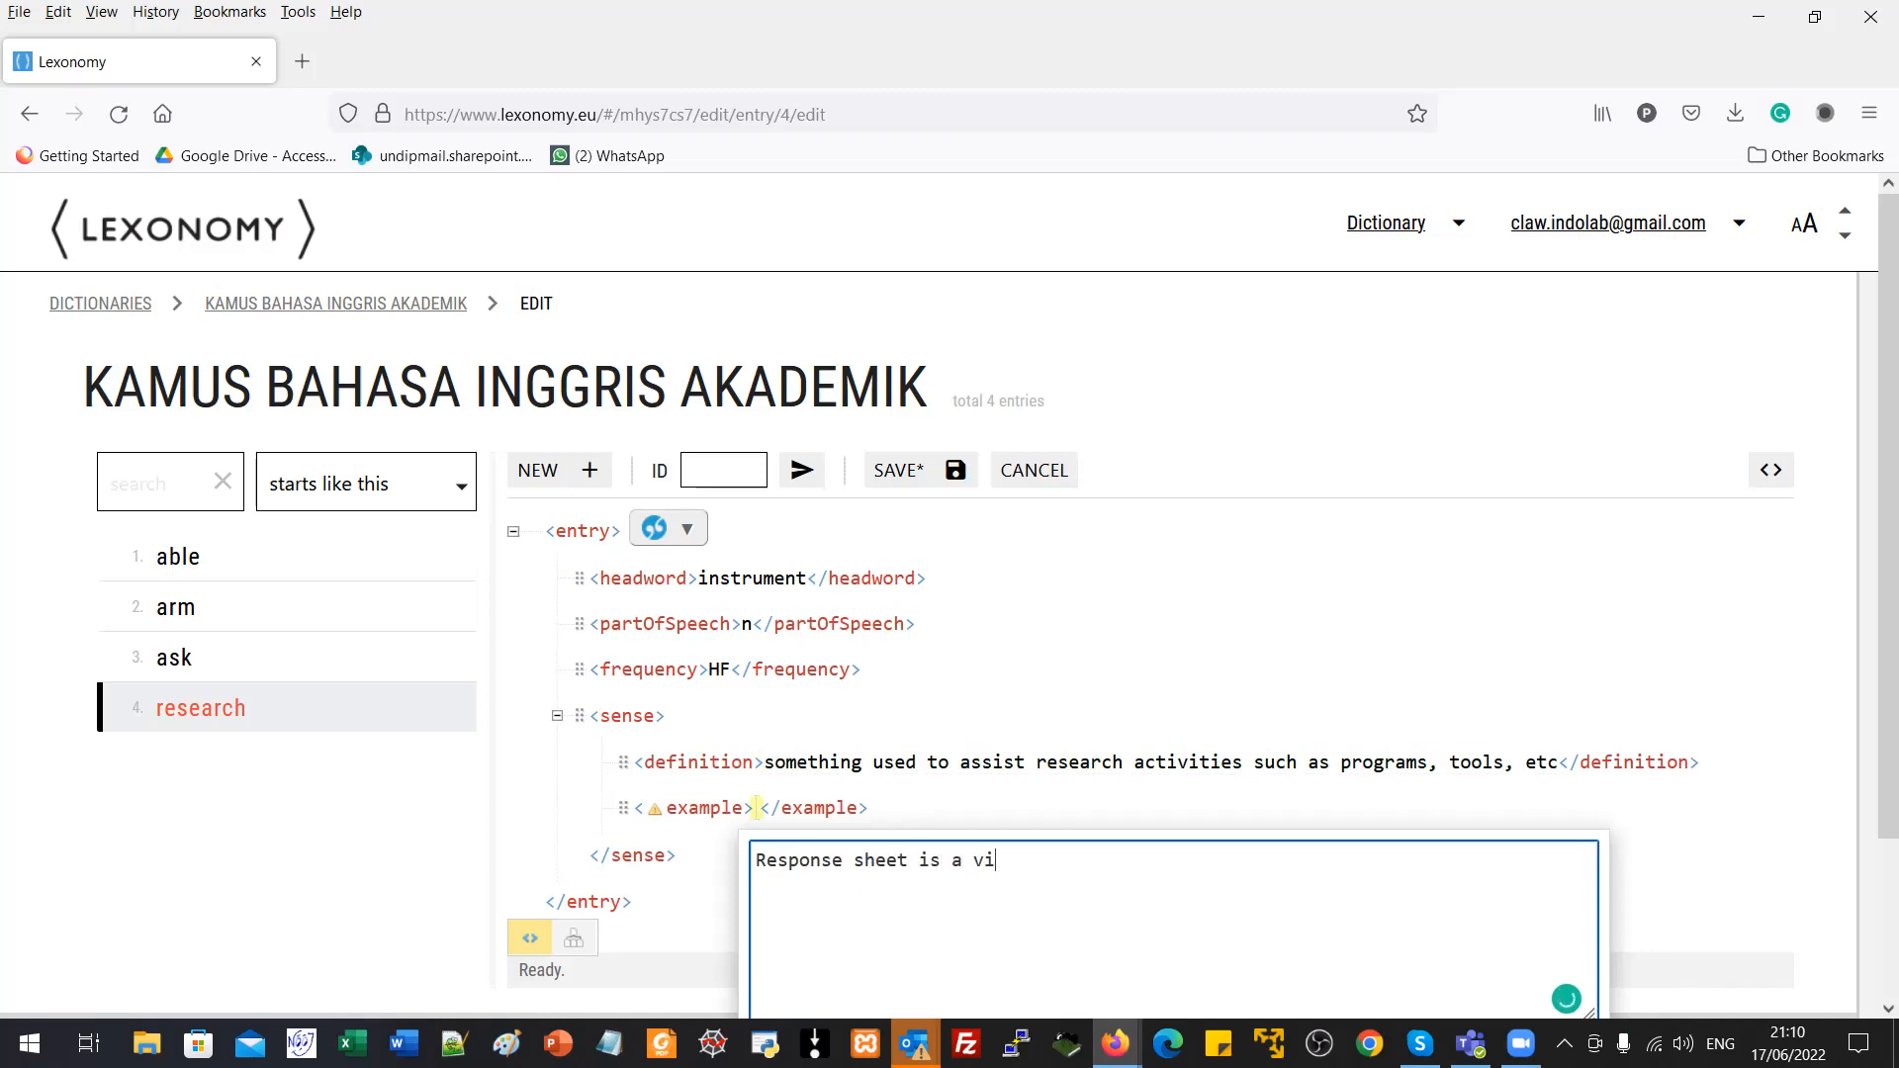
{"action": "type", "text": "tal instrument in this re"}
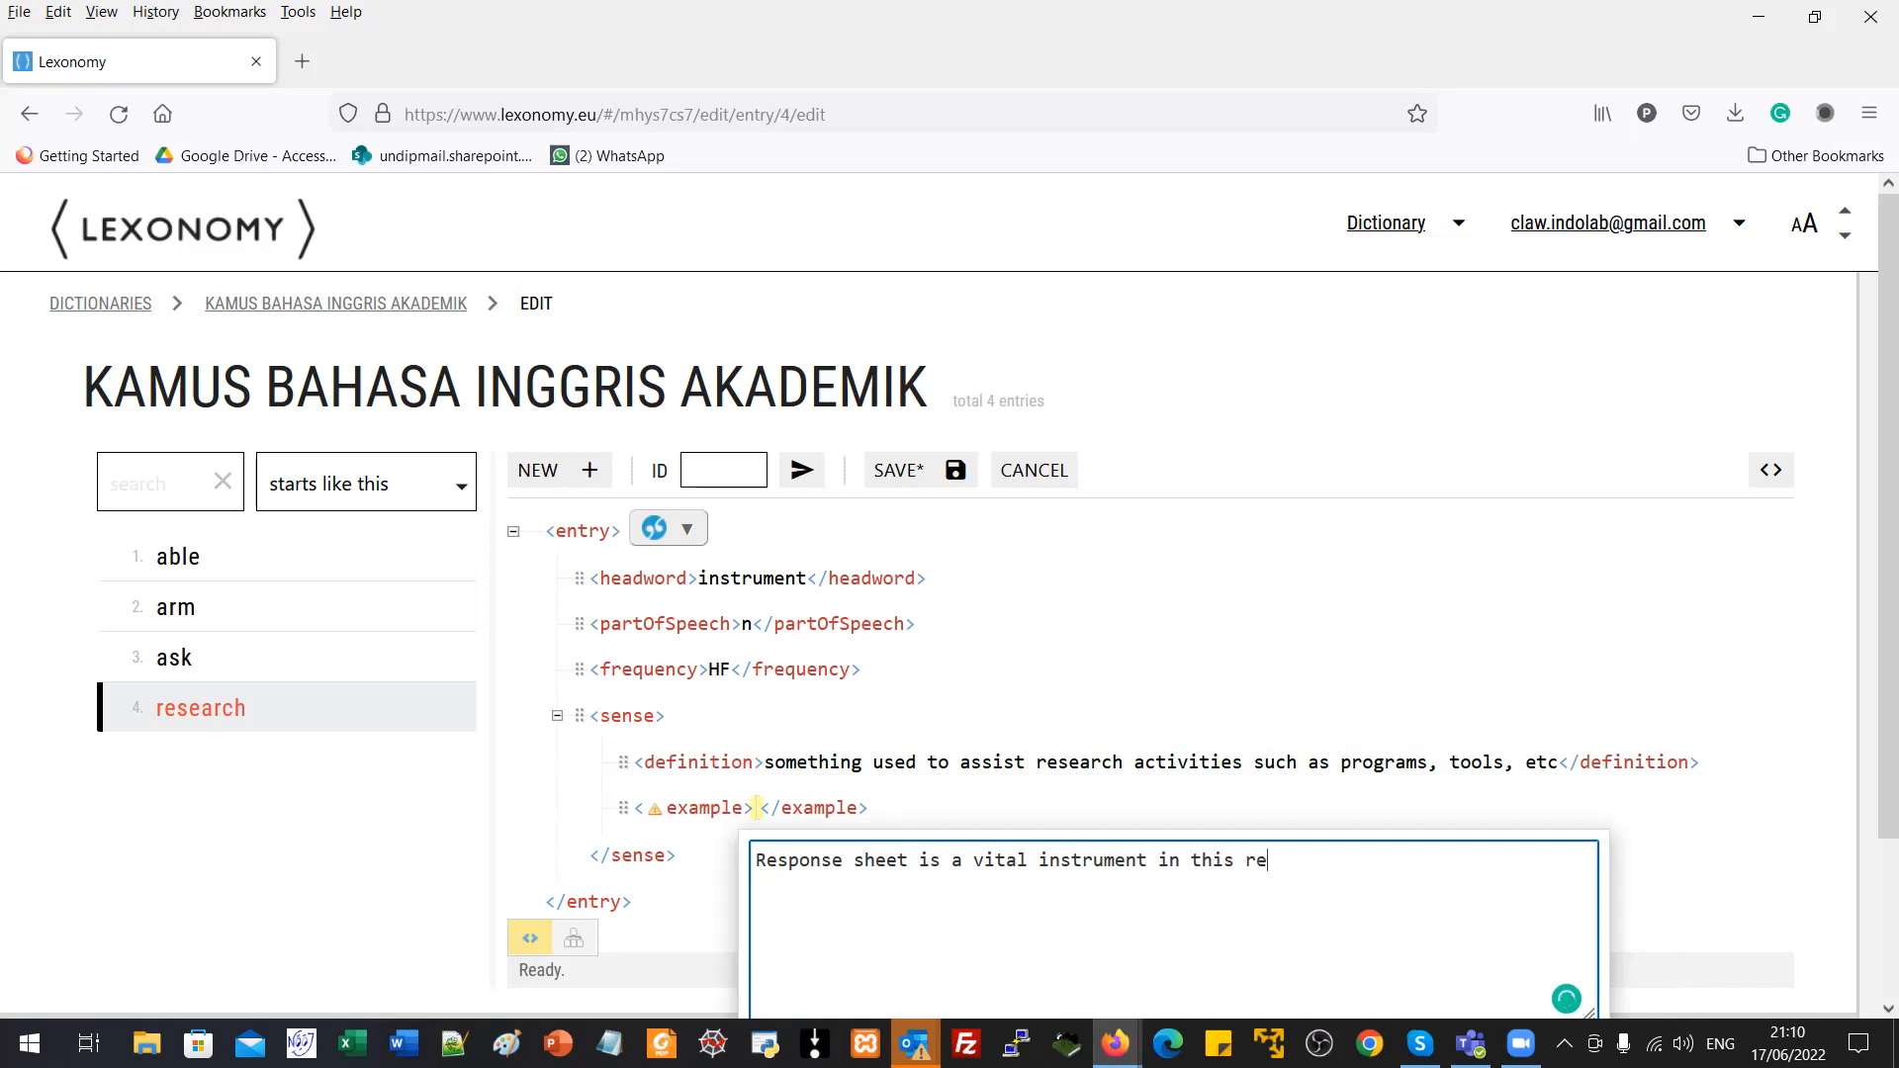
{"action": "type", "text": "search"}
{"action": "scroll", "coordinate": [1569, 986], "scroll_direction": "down", "scroll_amount": 2}
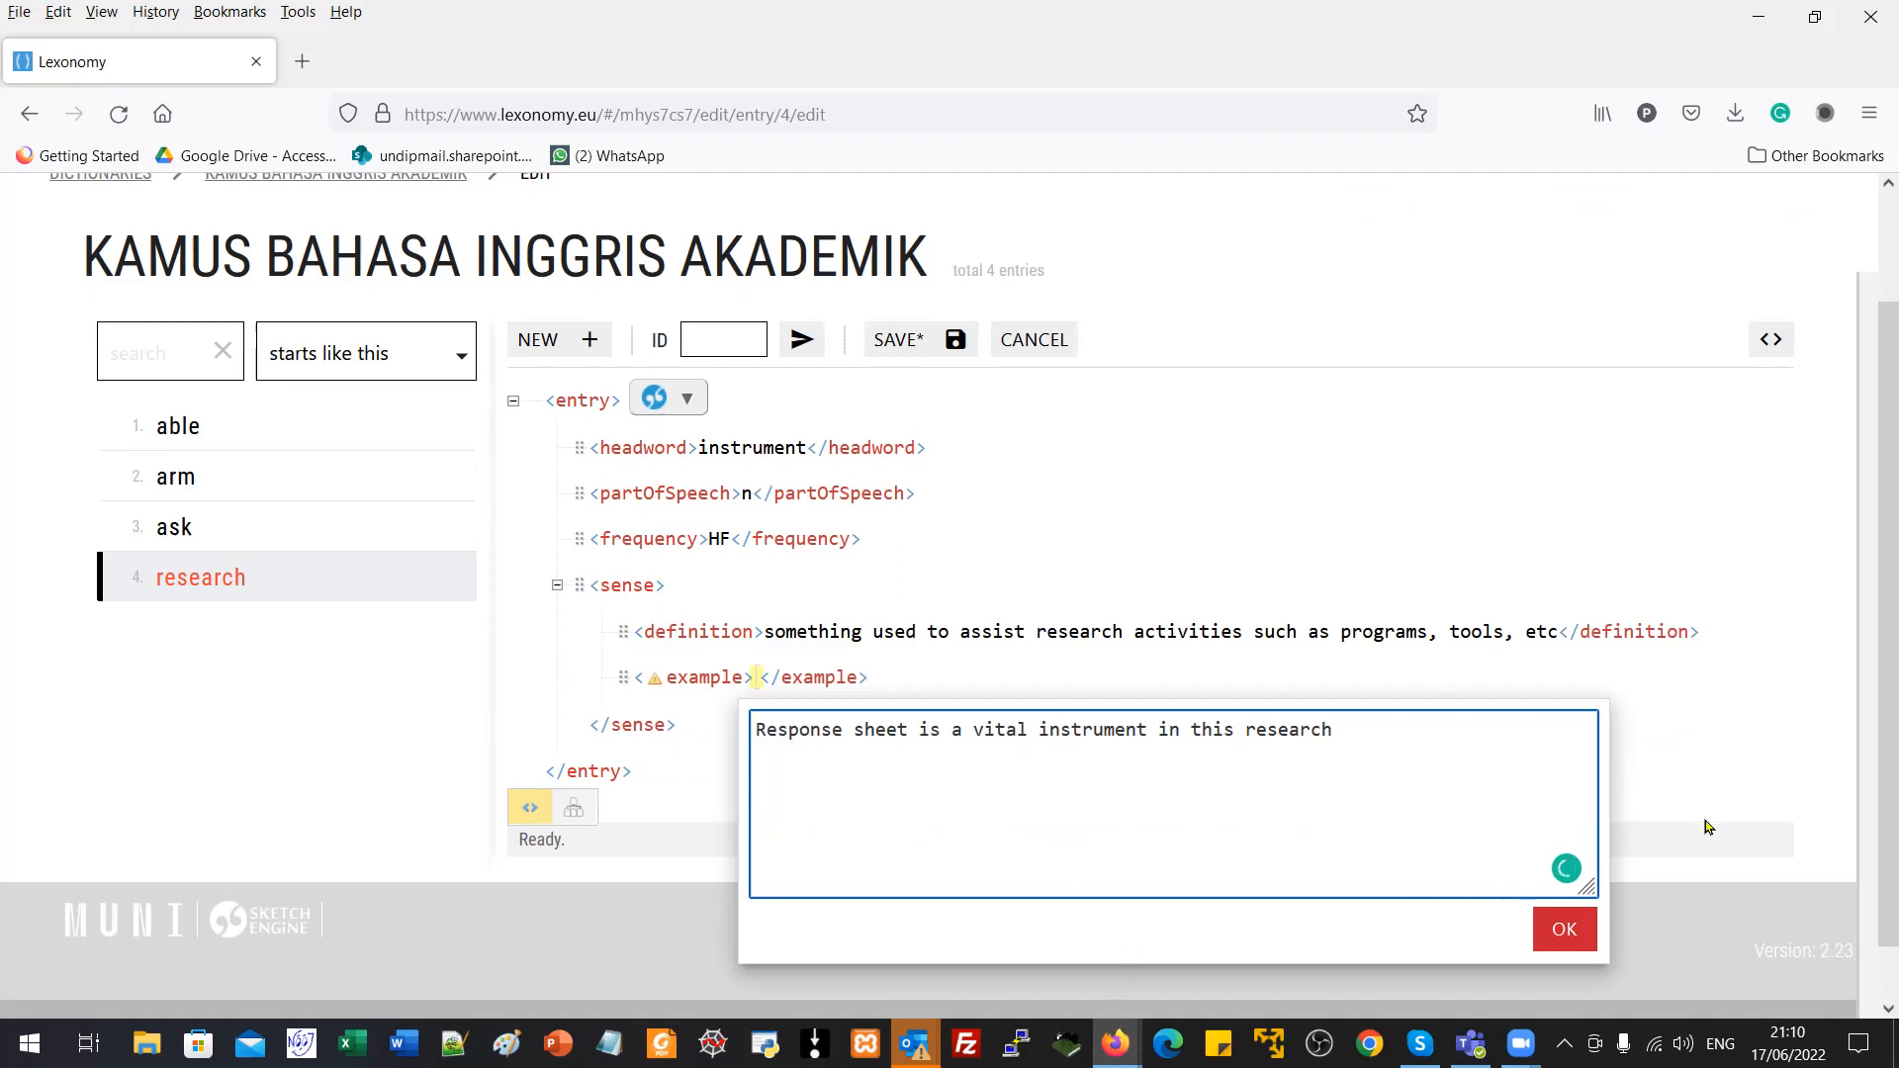
{"action": "left_click", "coordinate": [1567, 932]}
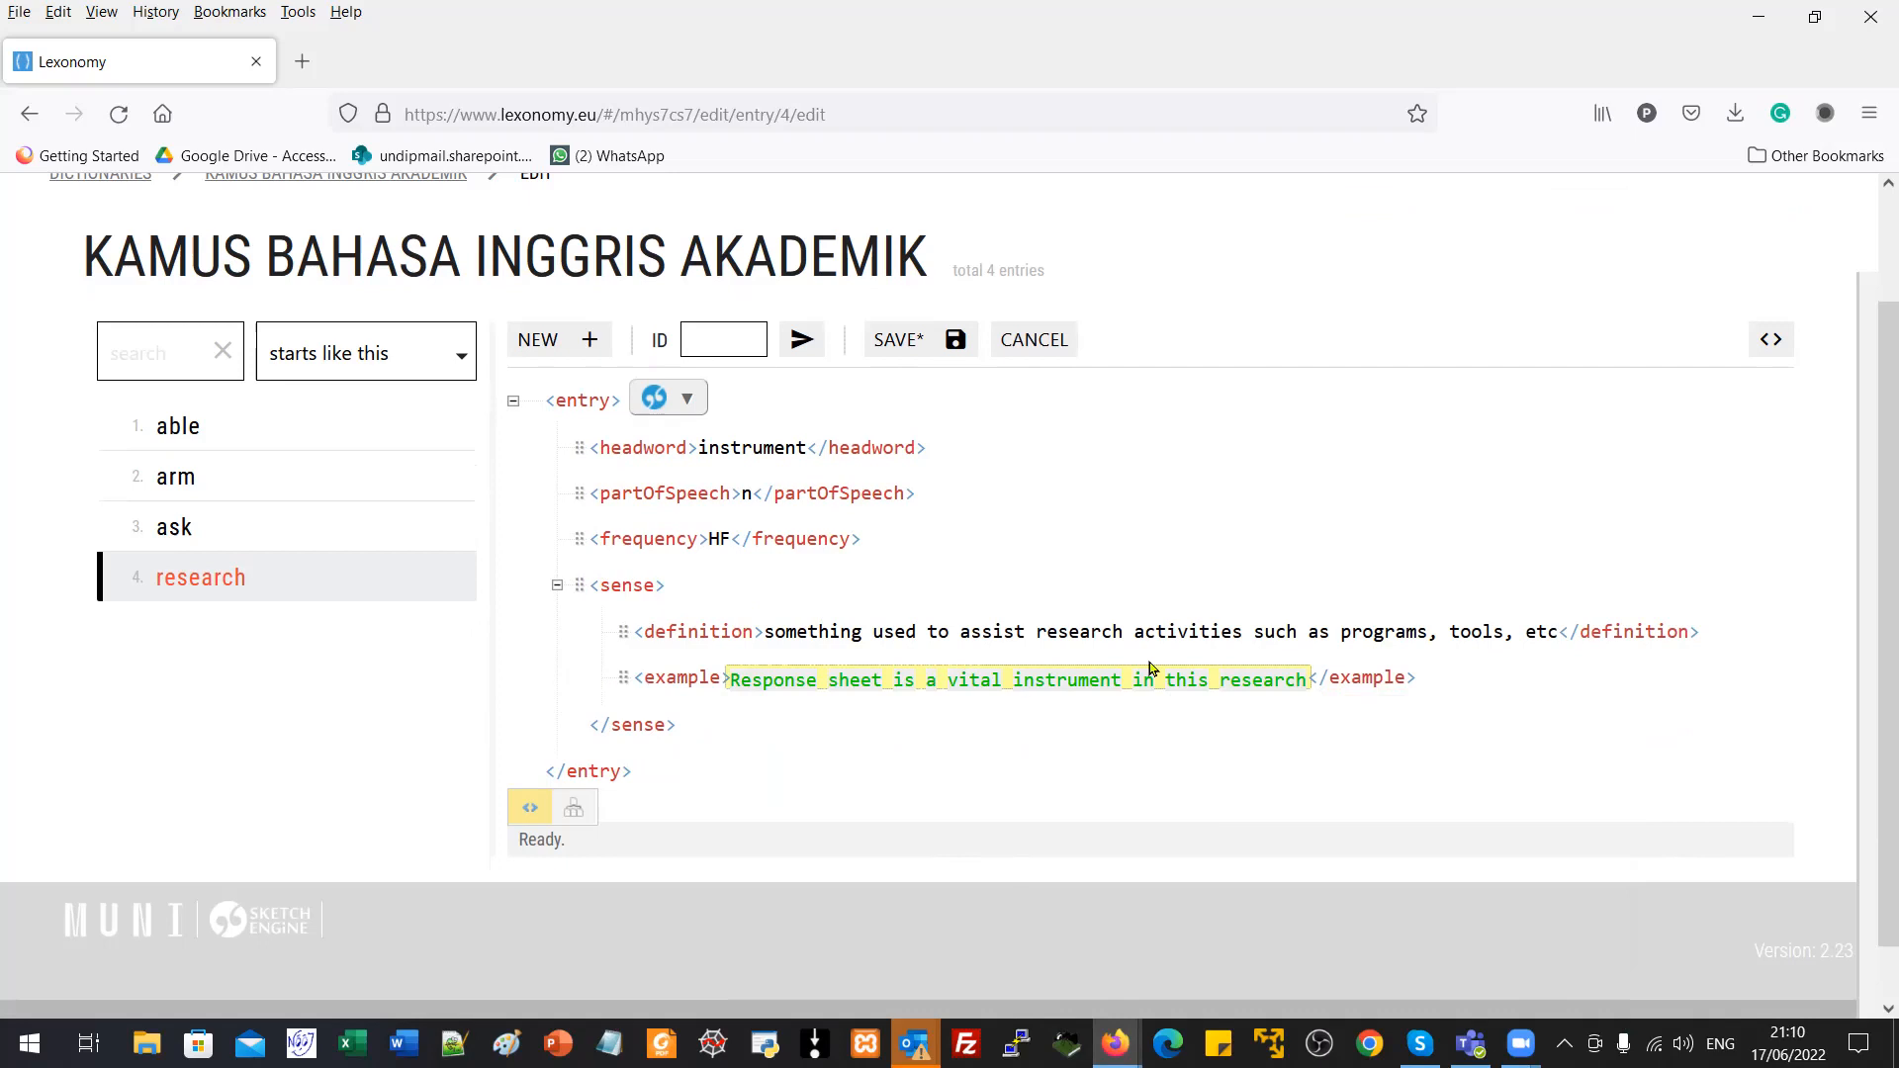
{"action": "left_click", "coordinate": [920, 346]}
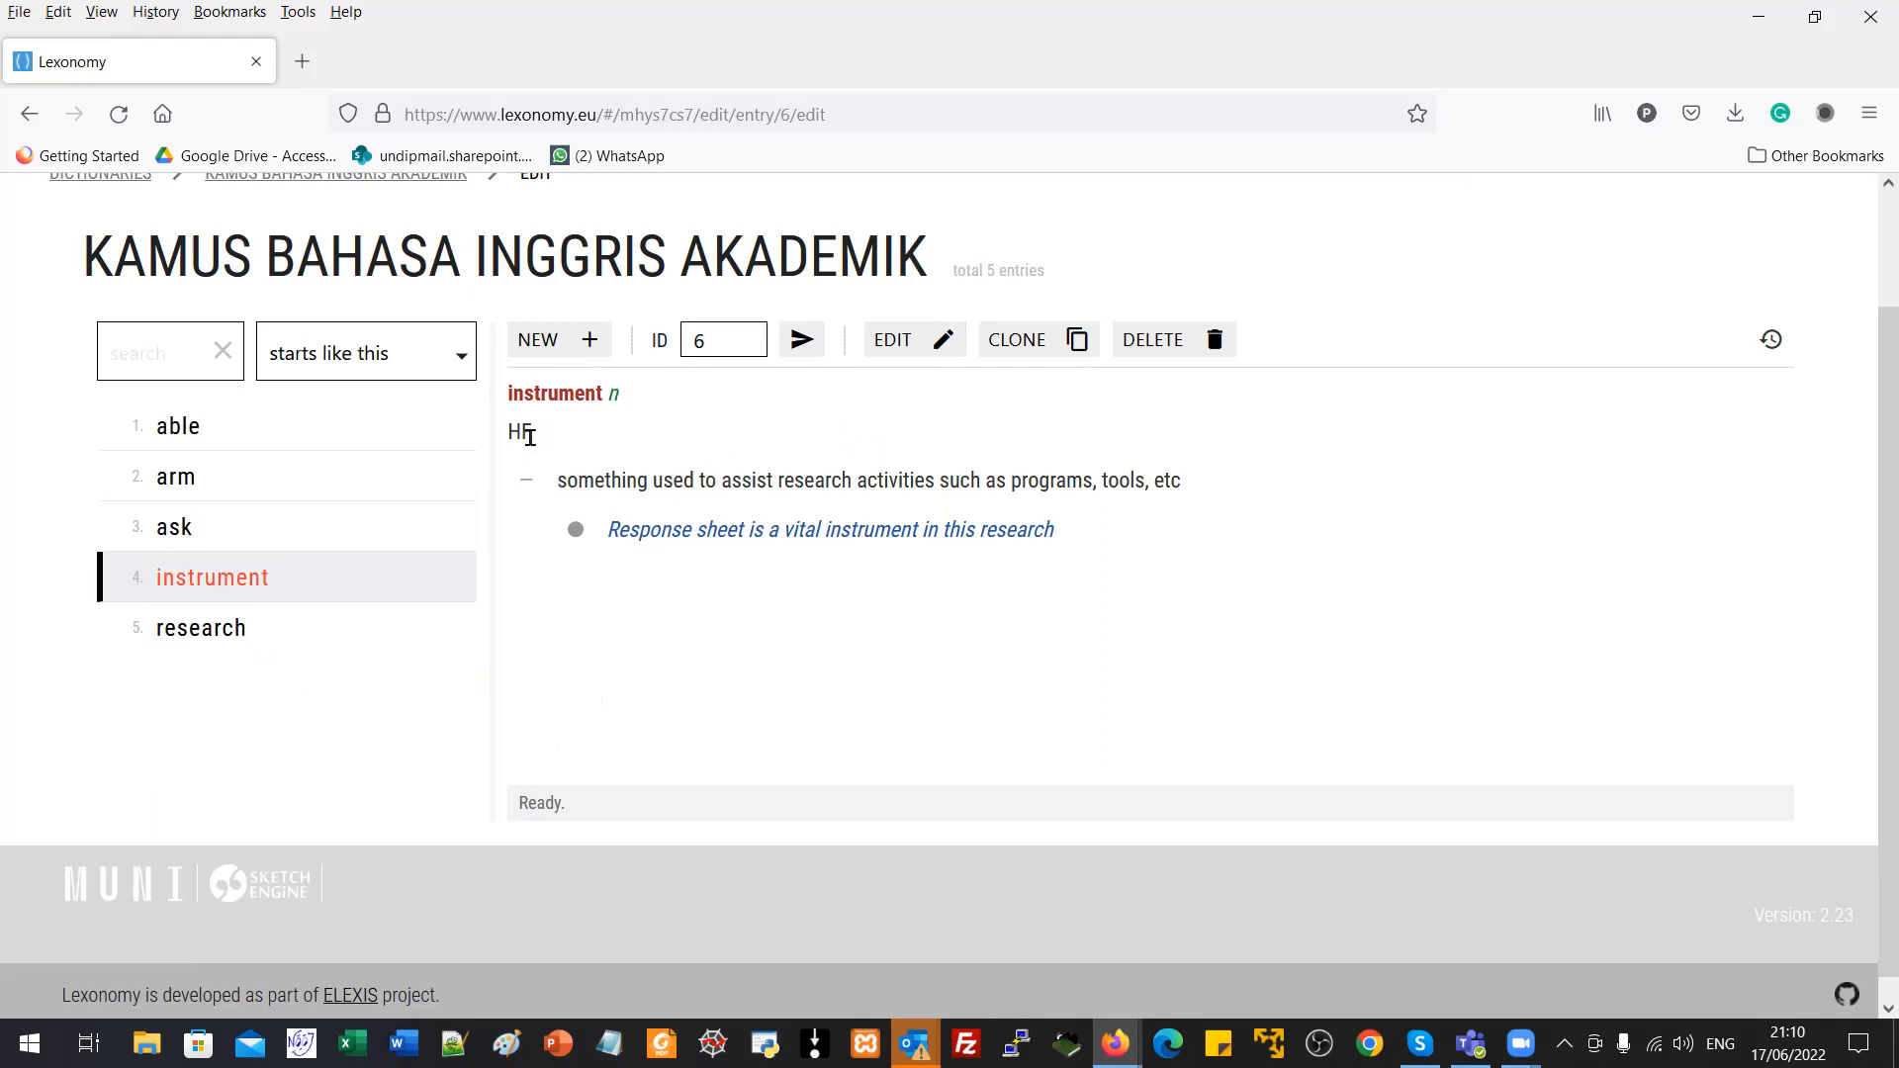
{"action": "left_click_drag", "start_coordinate": [509, 440], "coordinate": [542, 489]}
Step: Open the existing research, able and ask entries in turn and re-save each without changing its content
{"action": "left_click", "coordinate": [203, 638]}
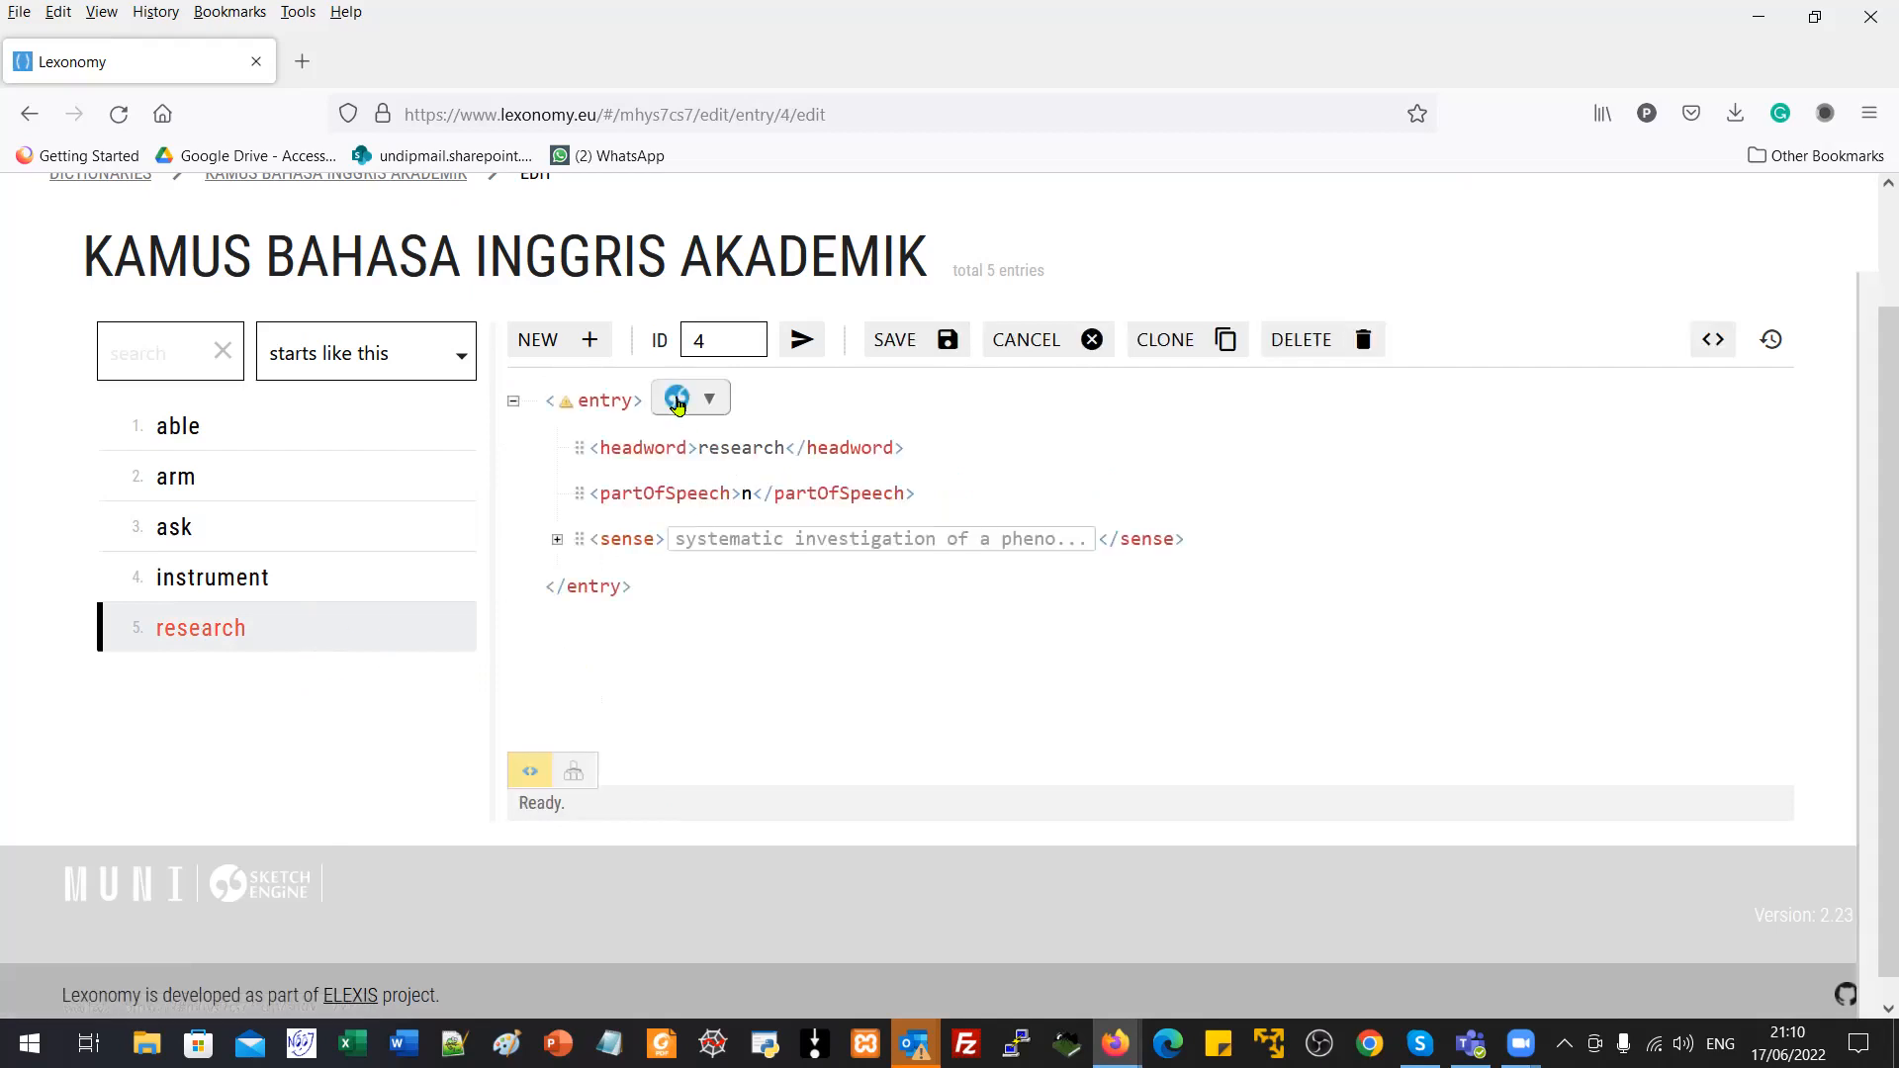
{"action": "left_click", "coordinate": [924, 352]}
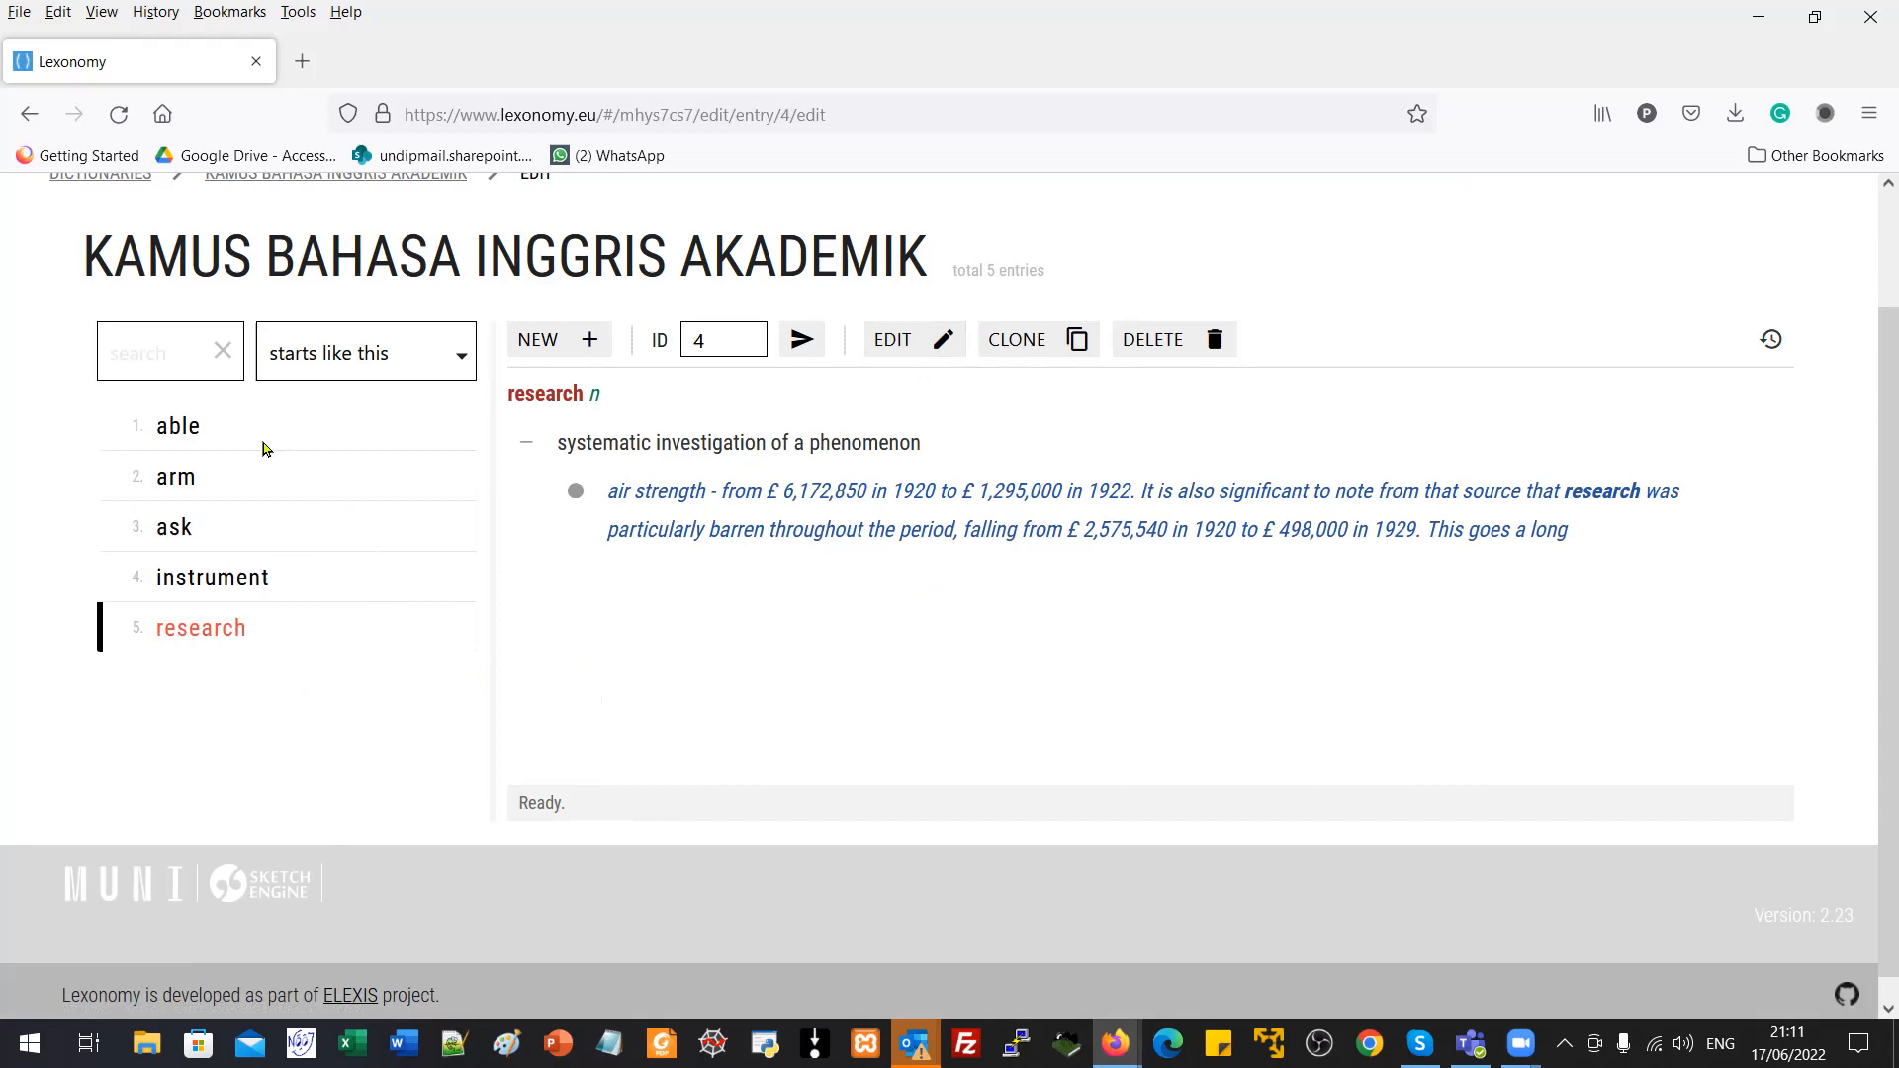
{"action": "left_click", "coordinate": [183, 435]}
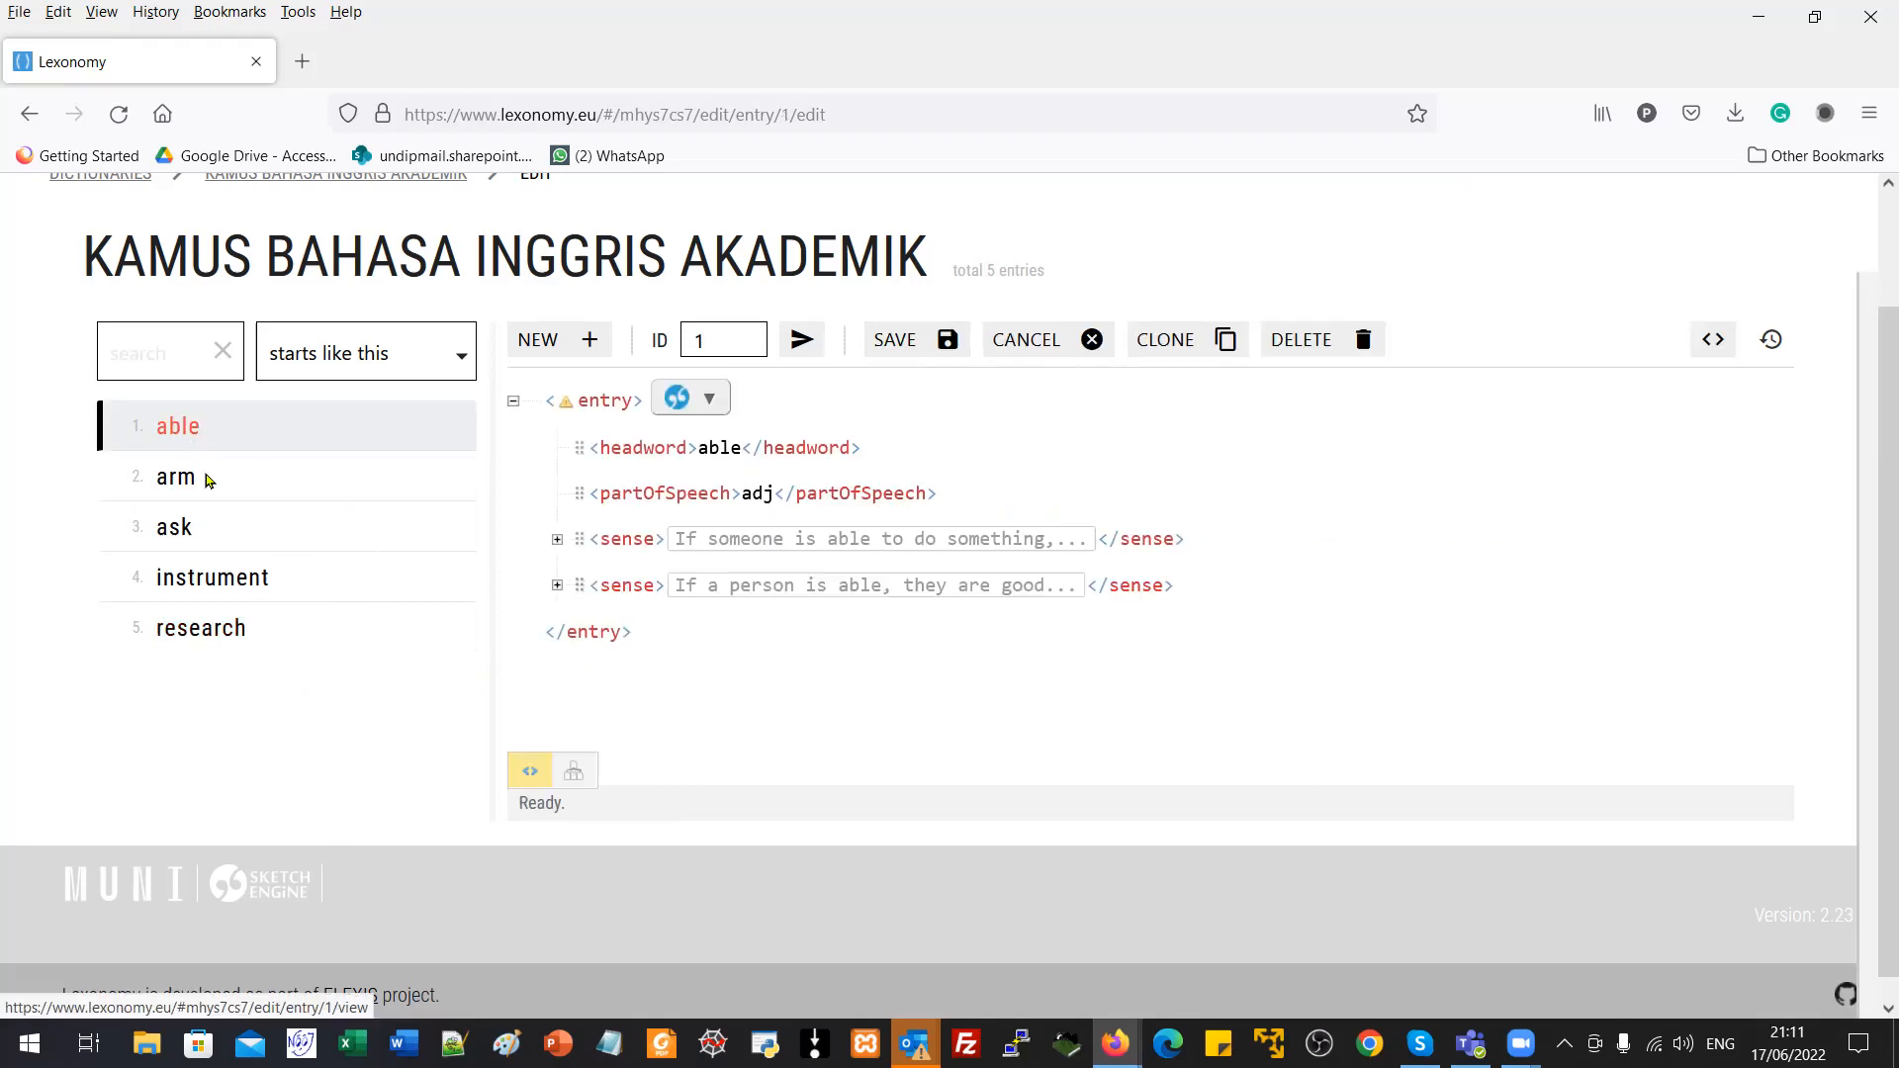
{"action": "left_click", "coordinate": [900, 340]}
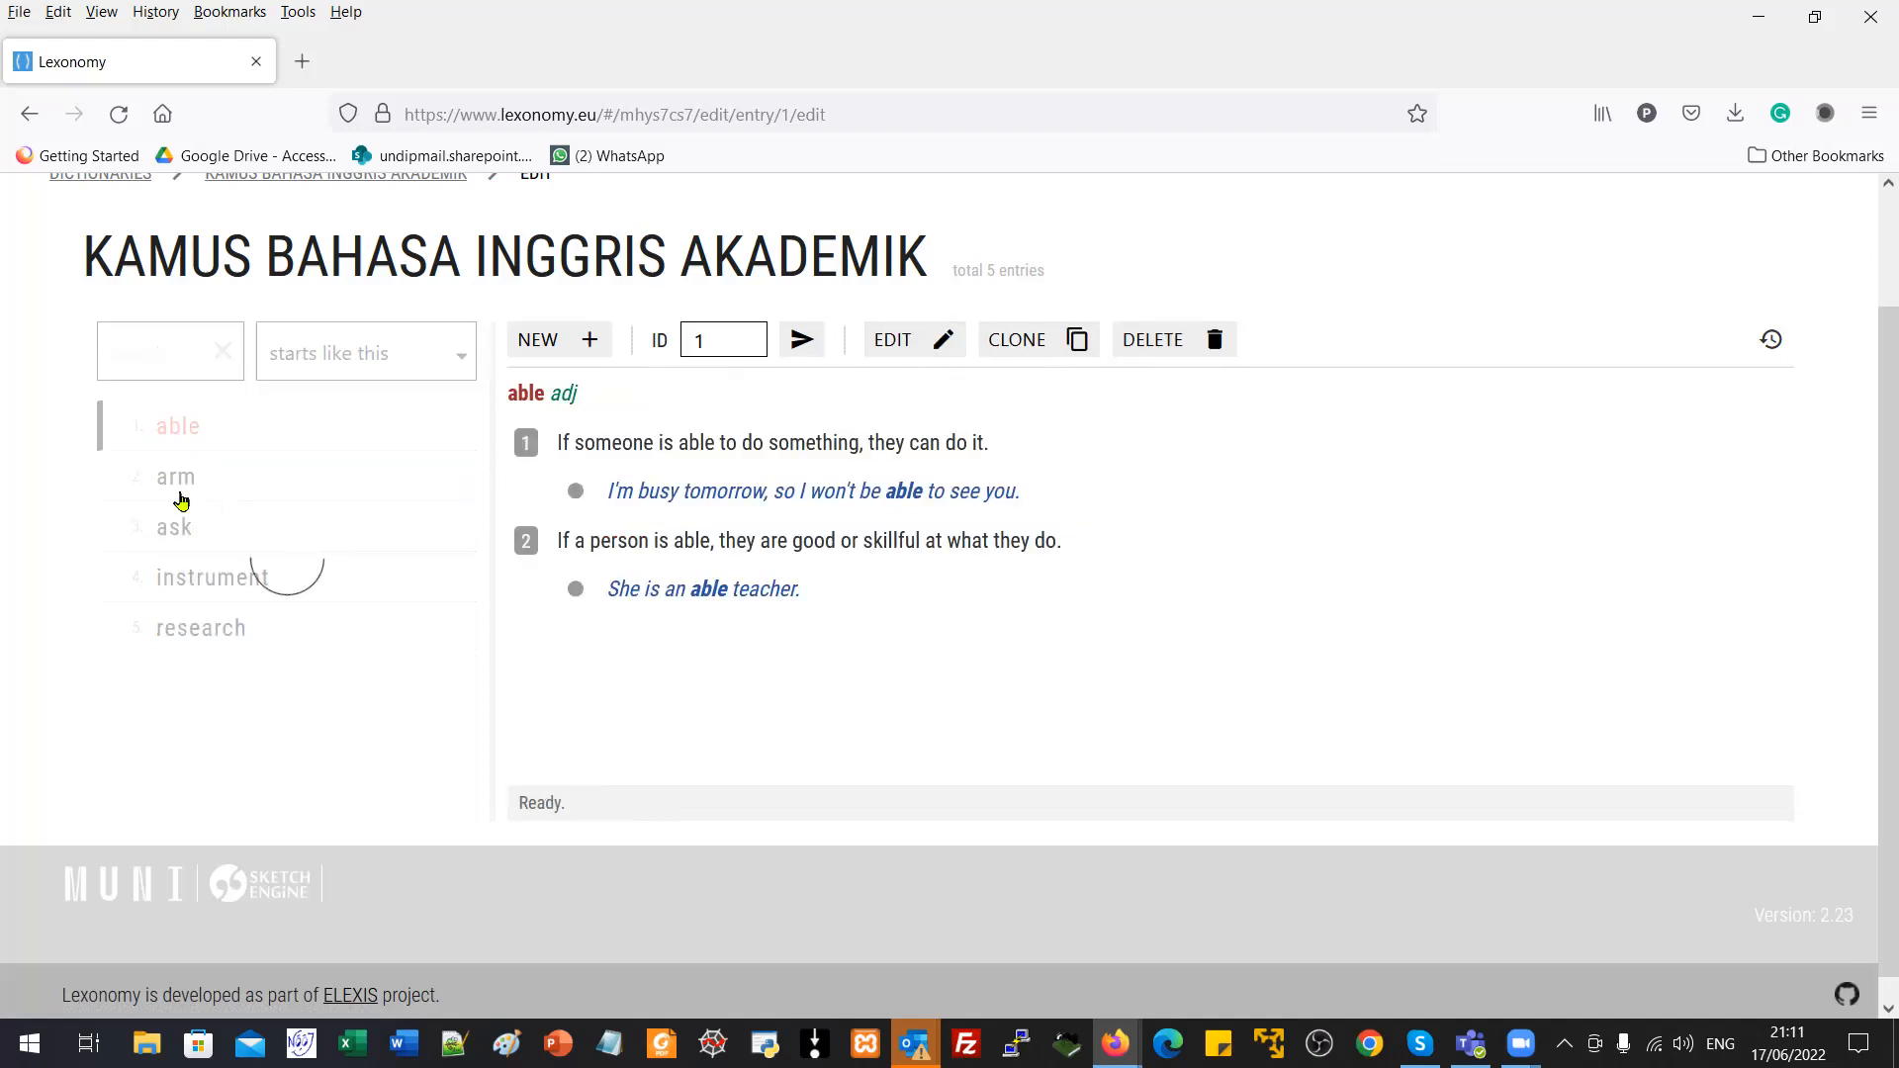
{"action": "left_click", "coordinate": [174, 478]}
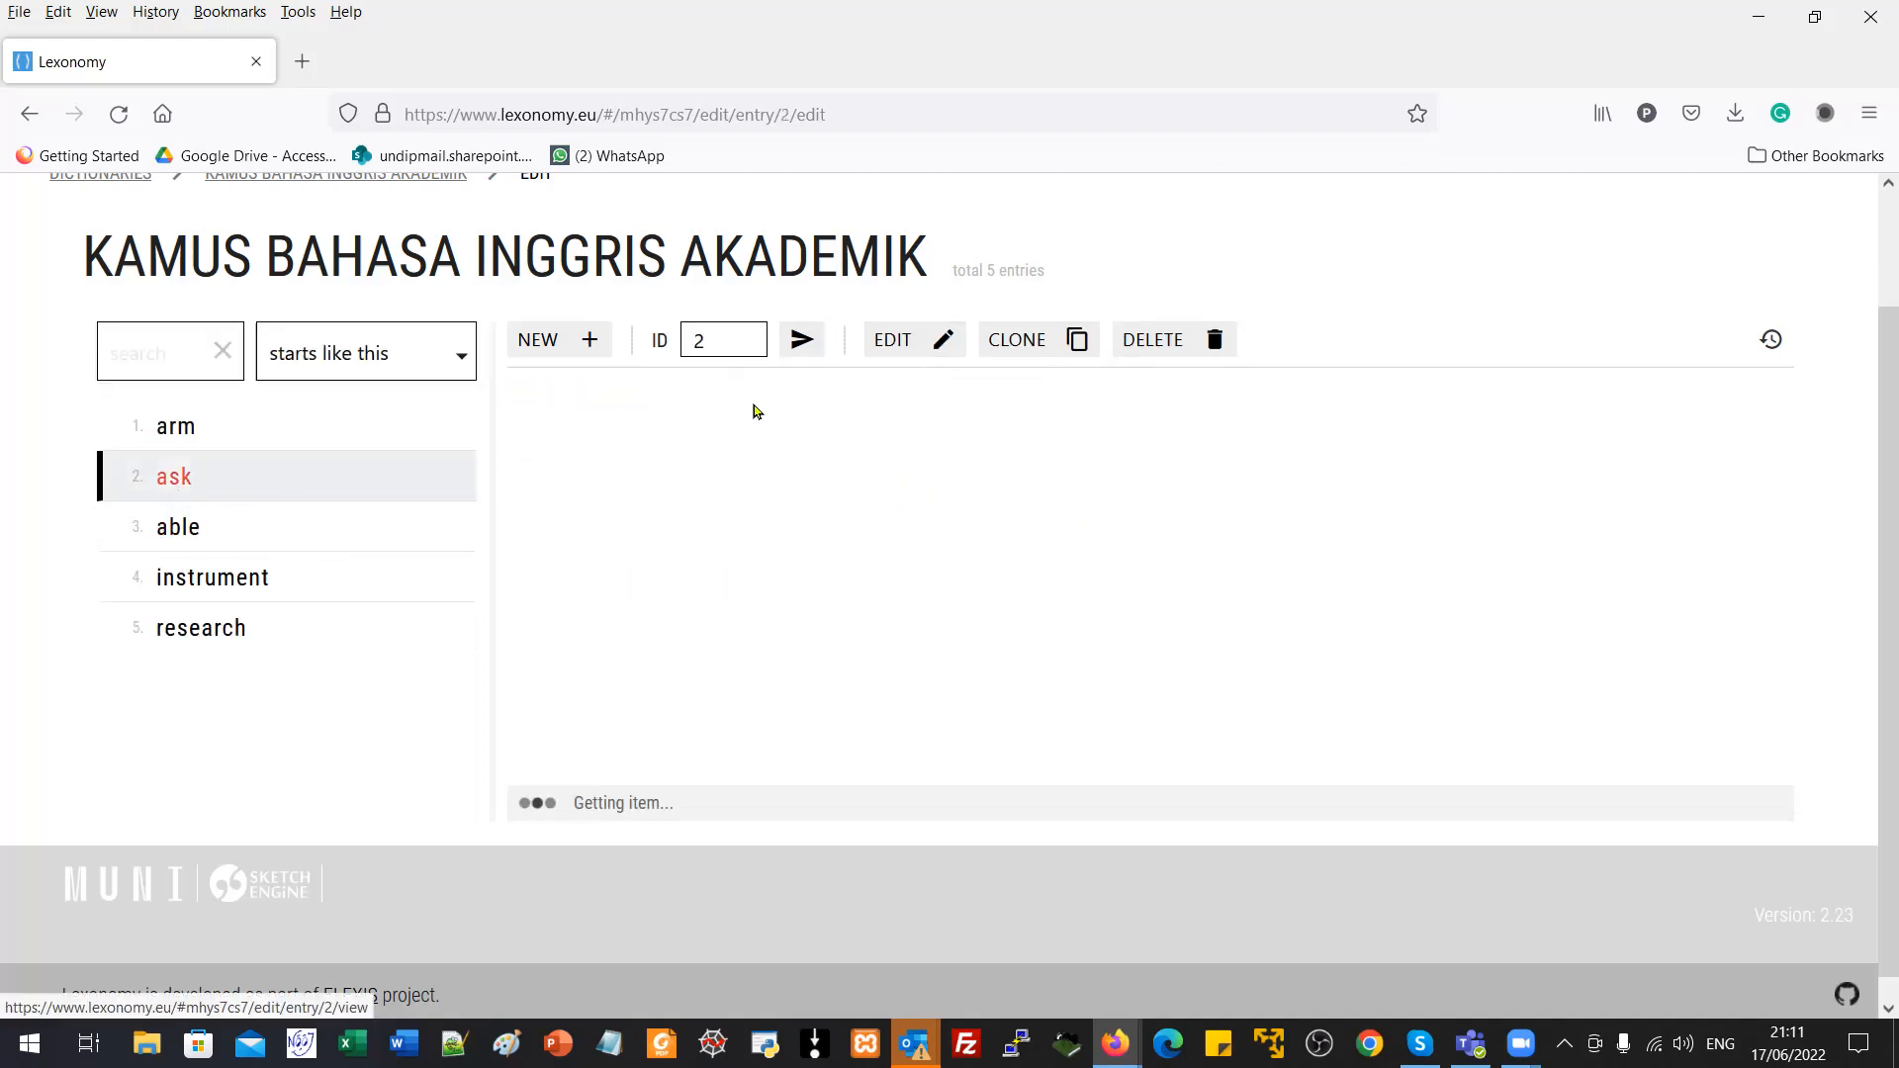
{"action": "left_click", "coordinate": [900, 351]}
{"action": "left_click", "coordinate": [918, 351]}
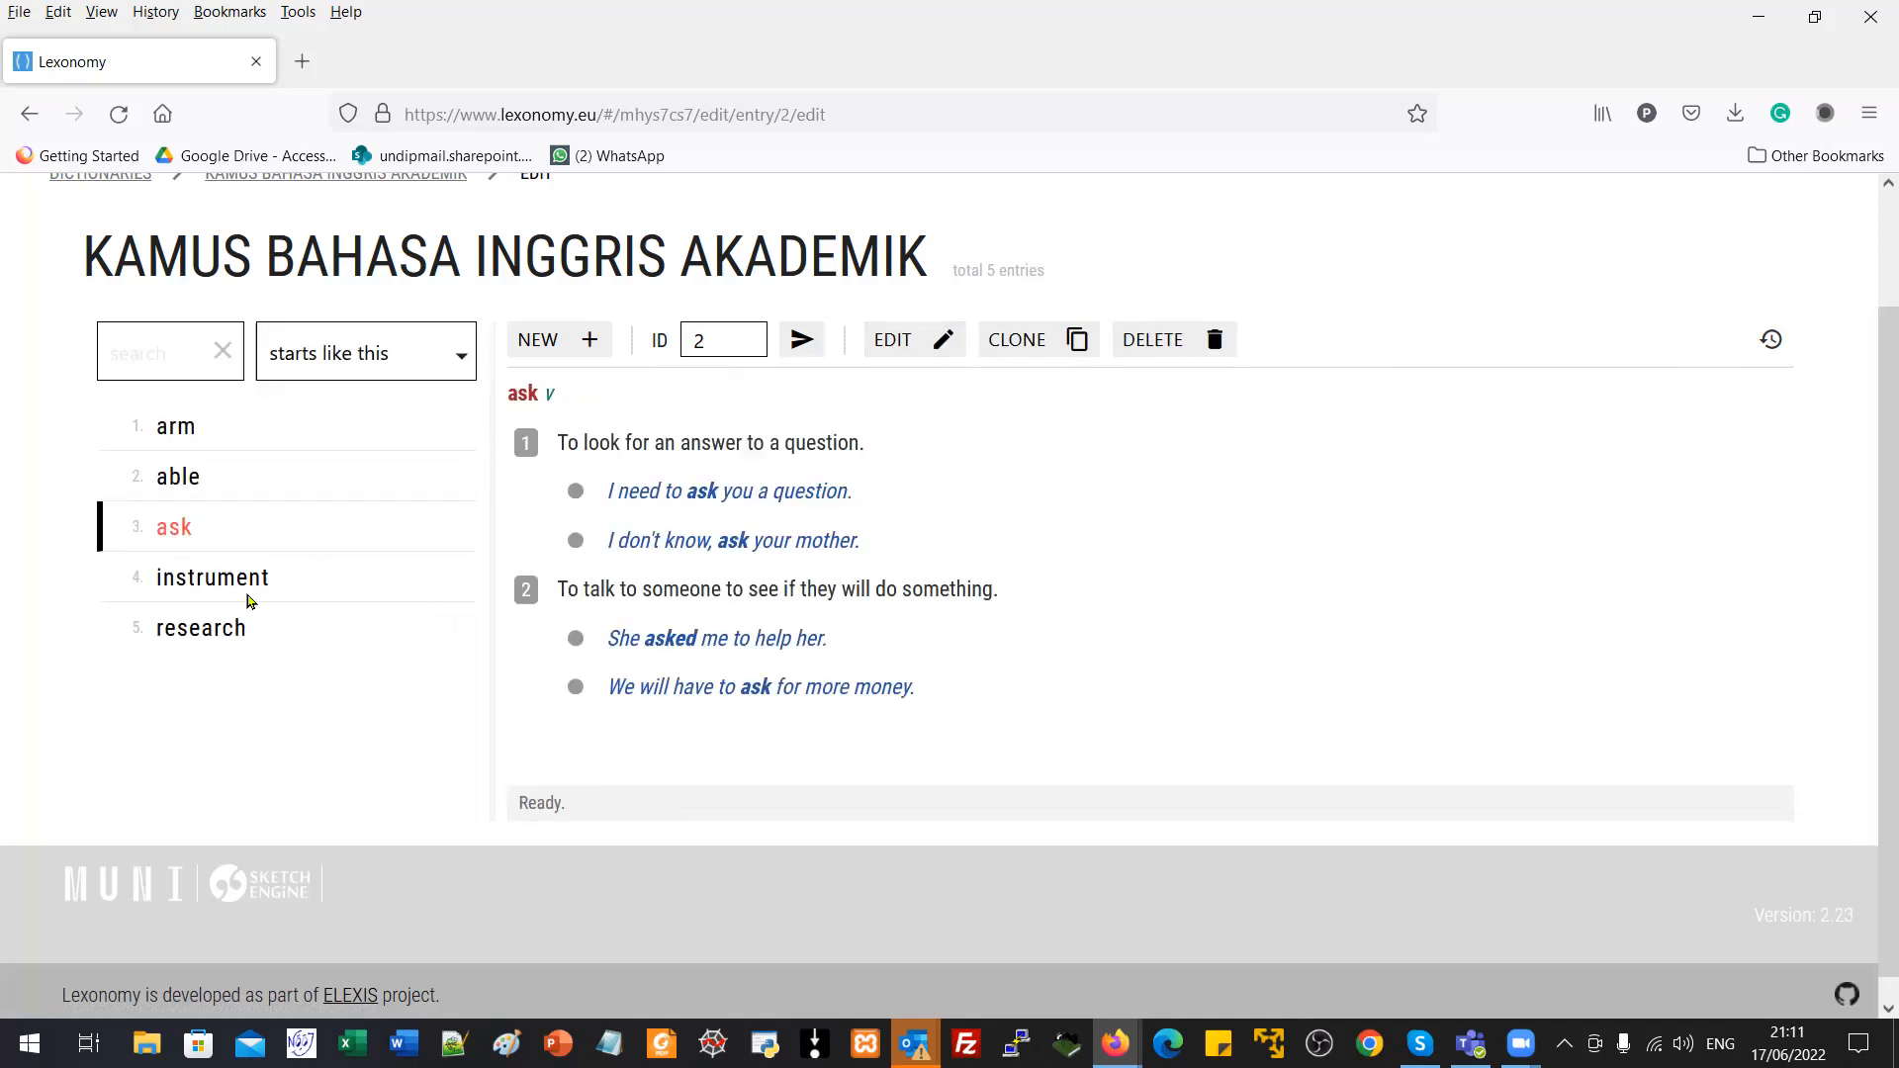
{"action": "left_click", "coordinate": [189, 534]}
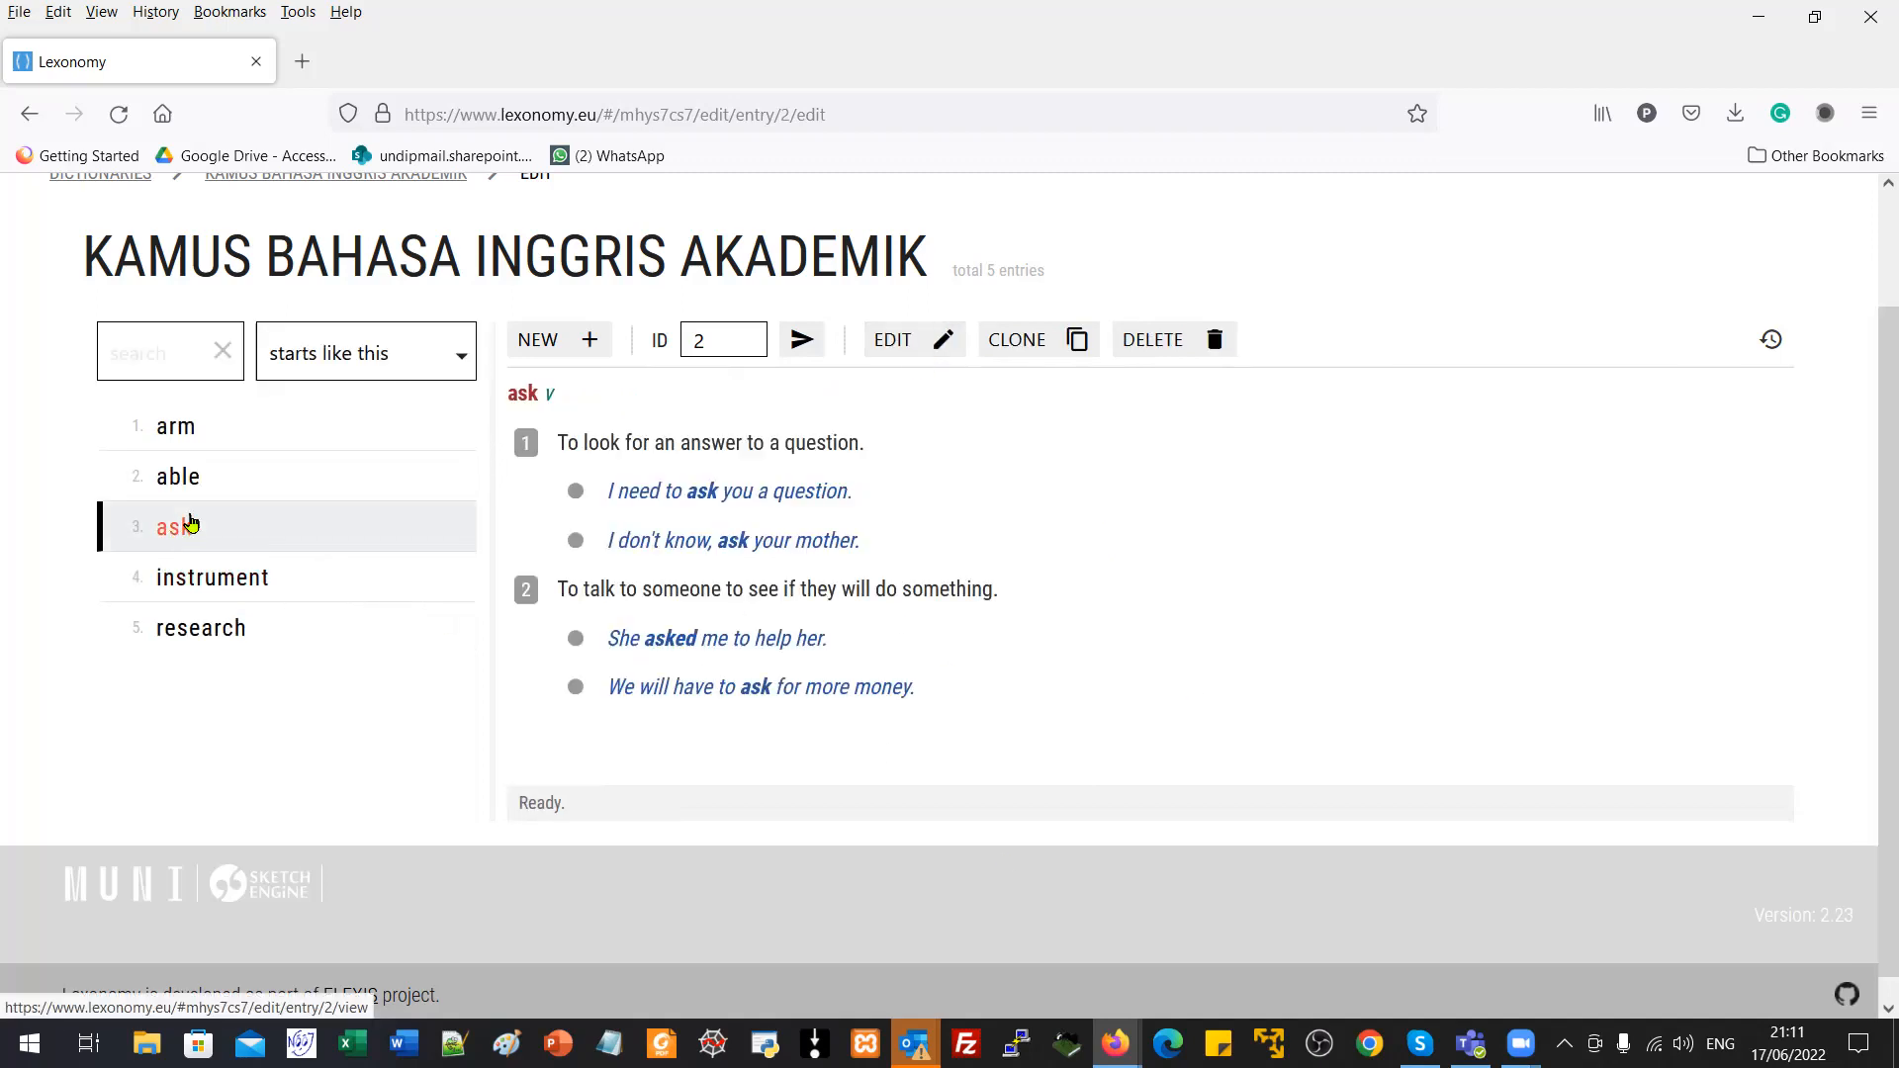